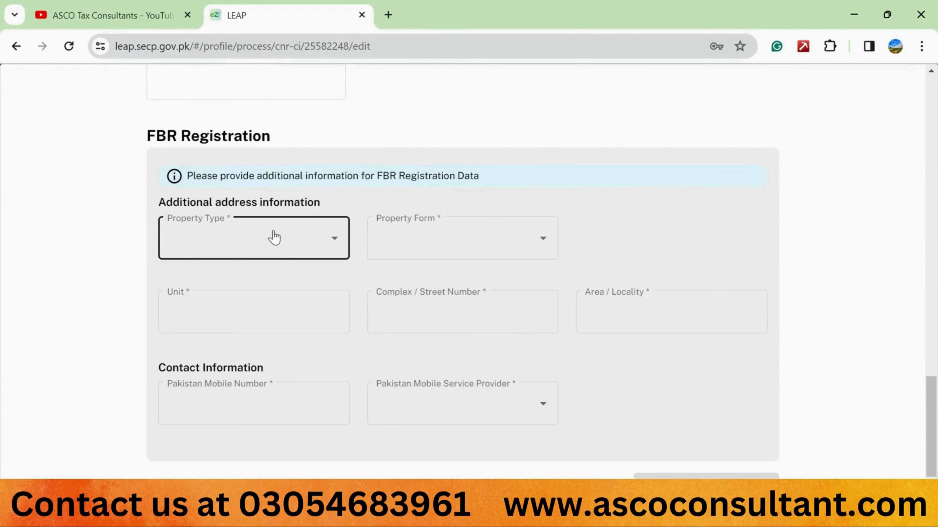
# Set the FBR property type to Residential Property and the property form to House
pyautogui.click(184, 209)
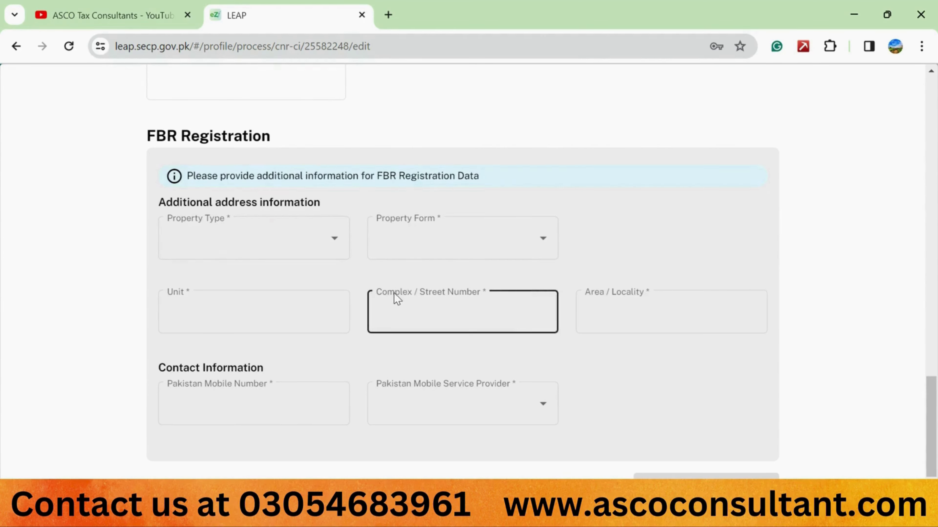
pyautogui.click(278, 253)
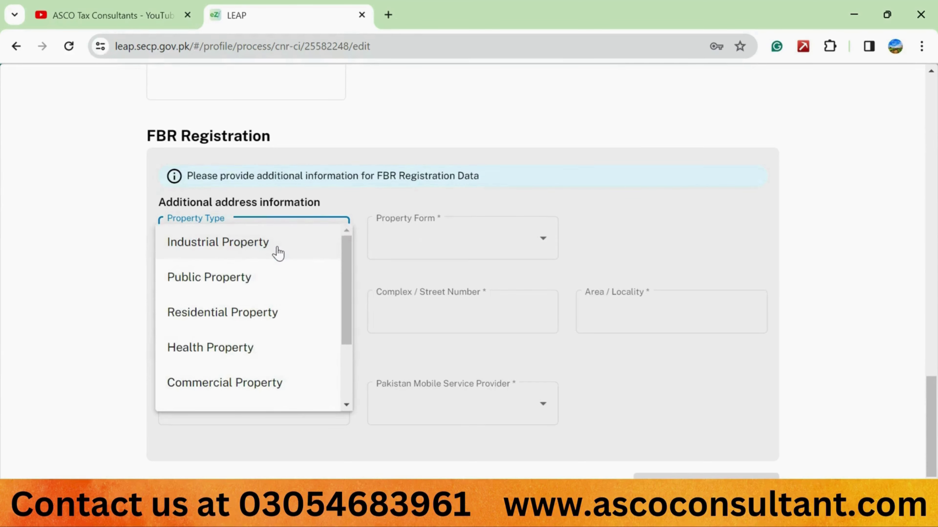
pyautogui.click(237, 317)
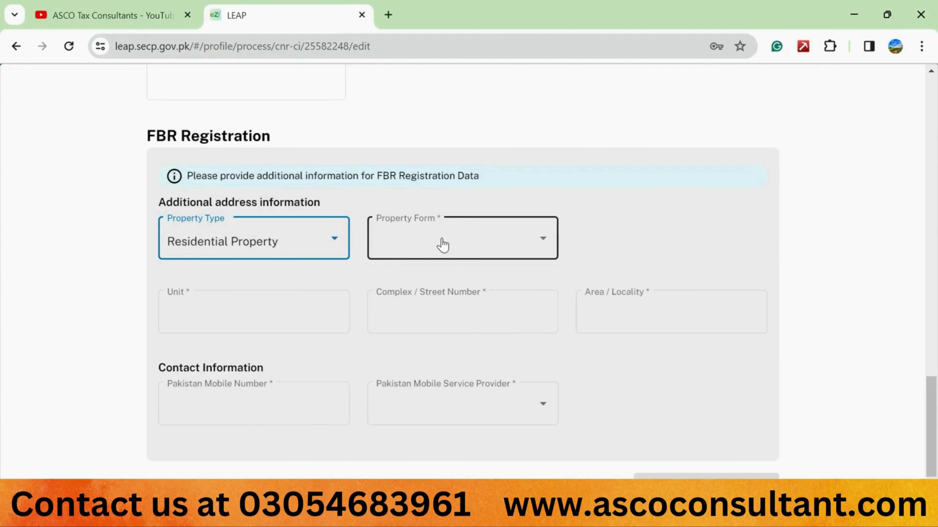
pyautogui.click(443, 244)
pyautogui.scroll(-5, 443, 244)
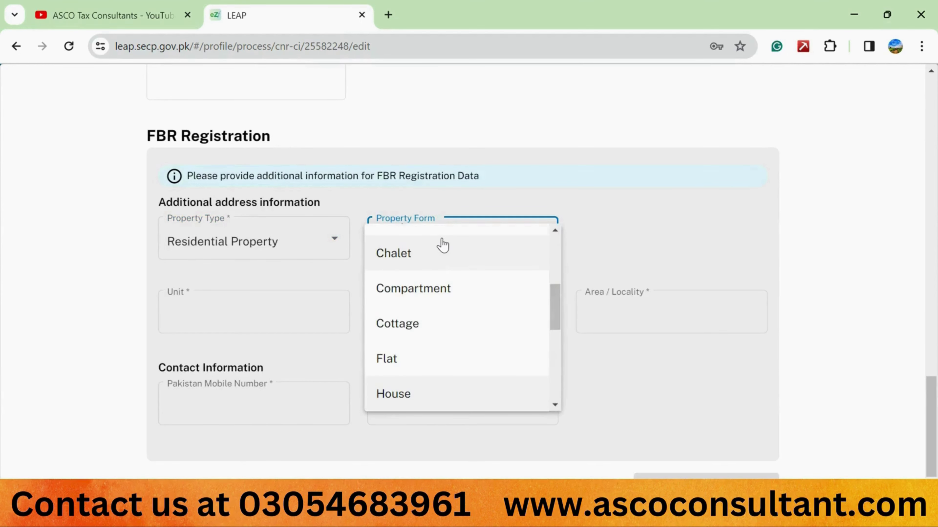
pyautogui.press('h')
pyautogui.press('Return')
# Fill in the Unit, Complex/Street Number and Area/Locality address fields
pyautogui.click(266, 313)
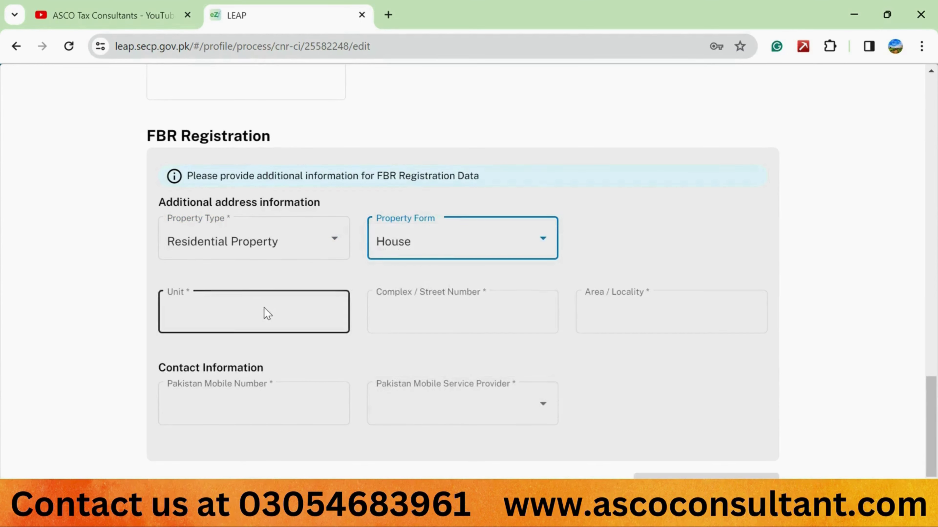
pyautogui.click(267, 313)
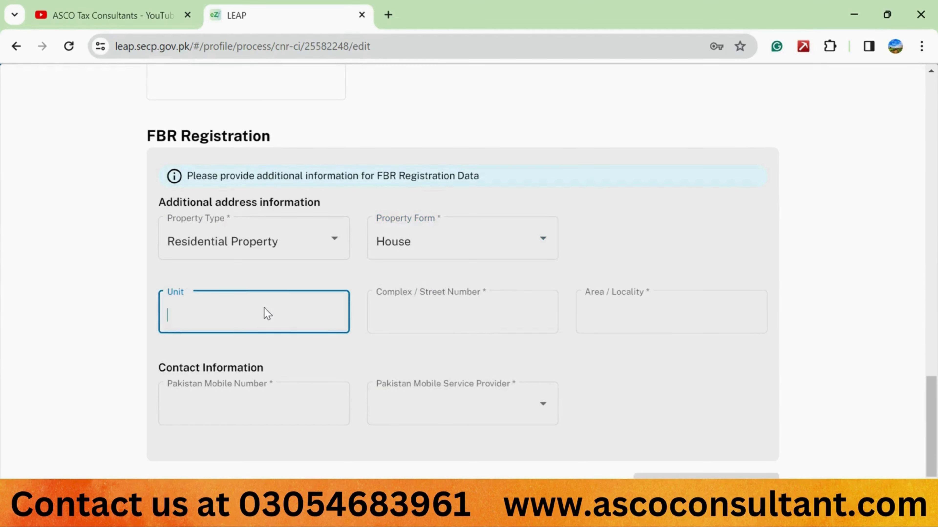
pyautogui.write('Dak Kh')
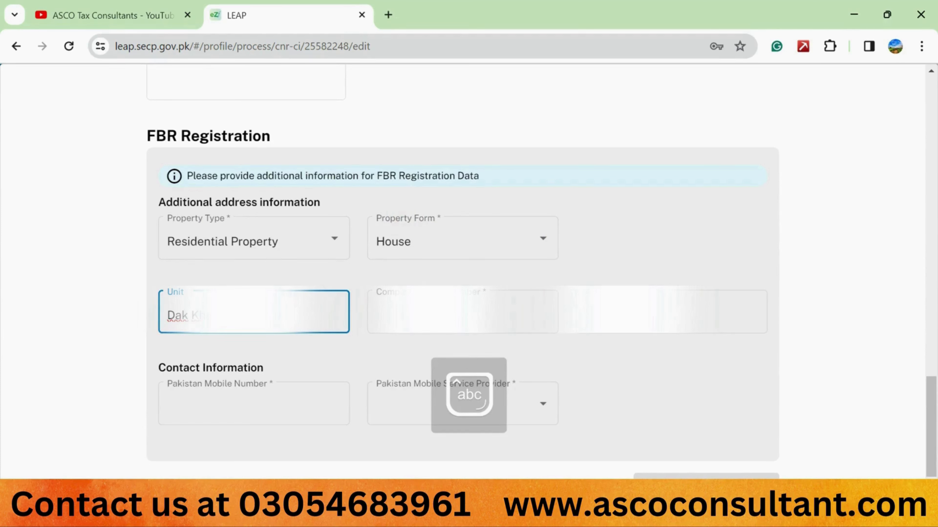
pyautogui.write('n')
pyautogui.press('Tab')
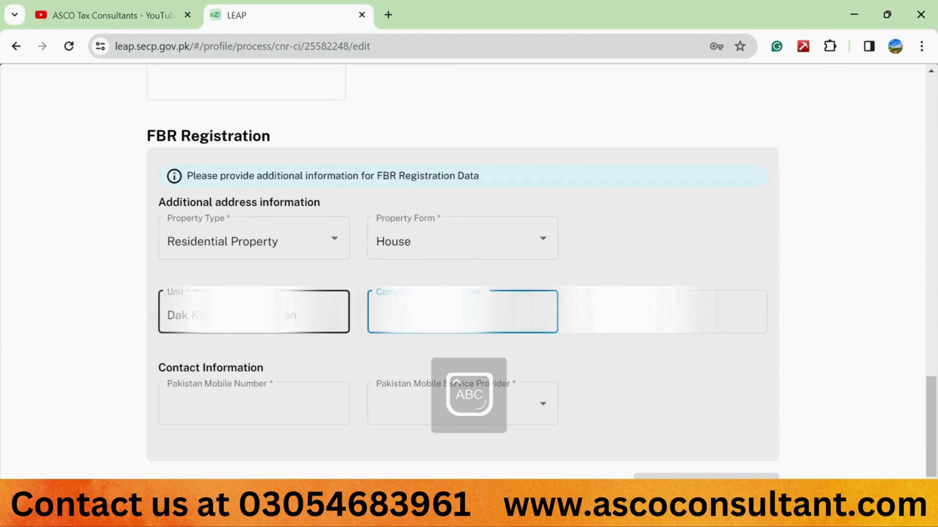
pyautogui.write('Tesil')
pyautogui.press('Tab')
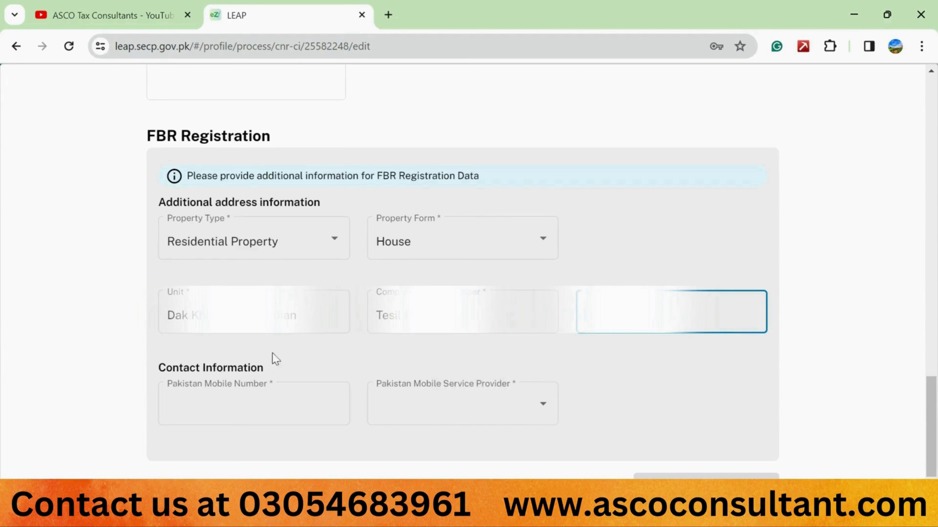
pyautogui.click(462, 315)
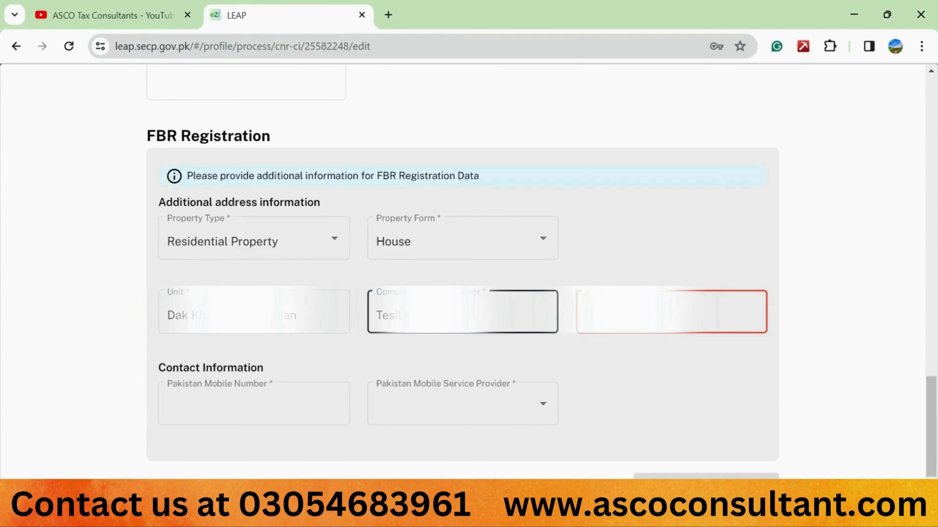
pyautogui.press('Tab')
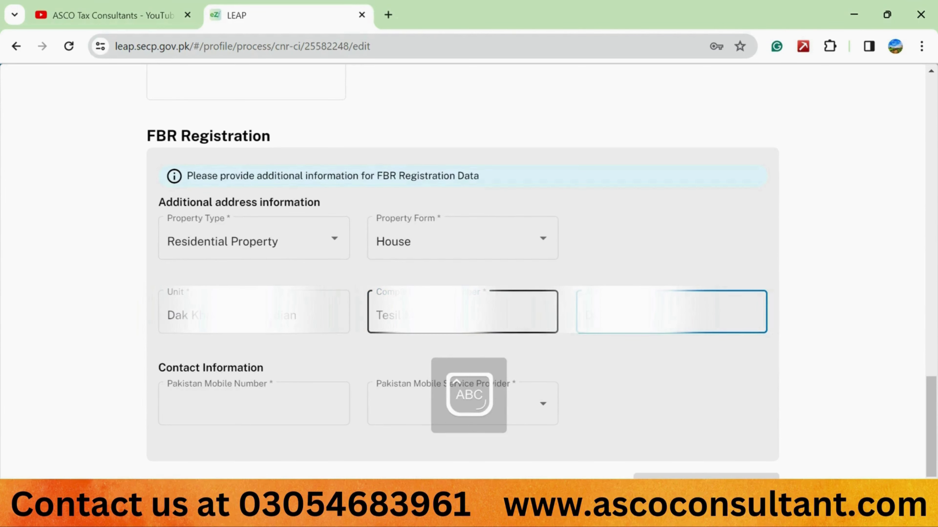
pyautogui.write('pura')
# Enter the mobile number, choose Jazz as provider, and validate the user information
pyautogui.scroll(-1, 333, 349)
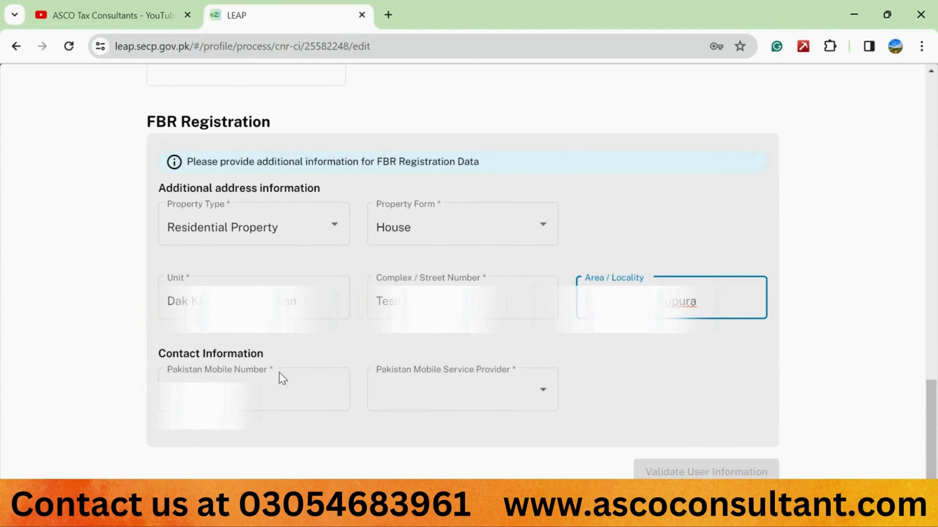
pyautogui.click(258, 391)
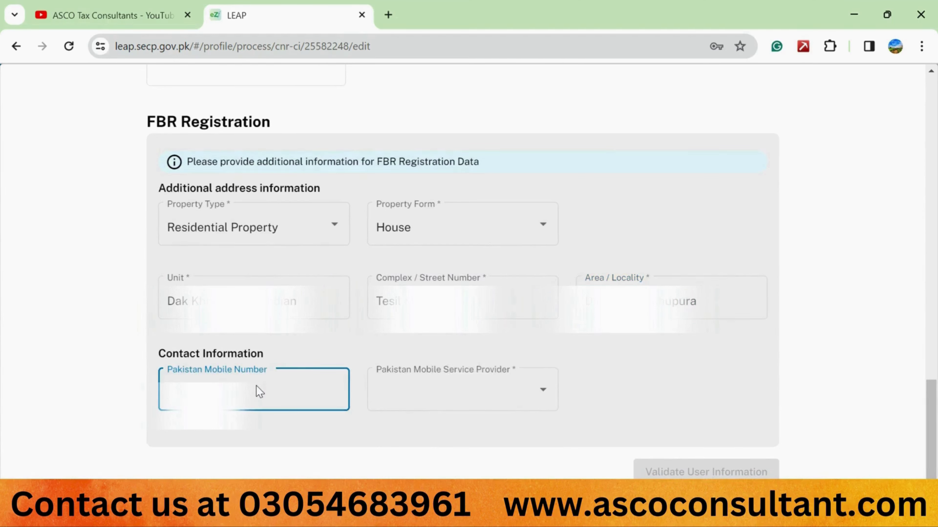
pyautogui.write('03 961')
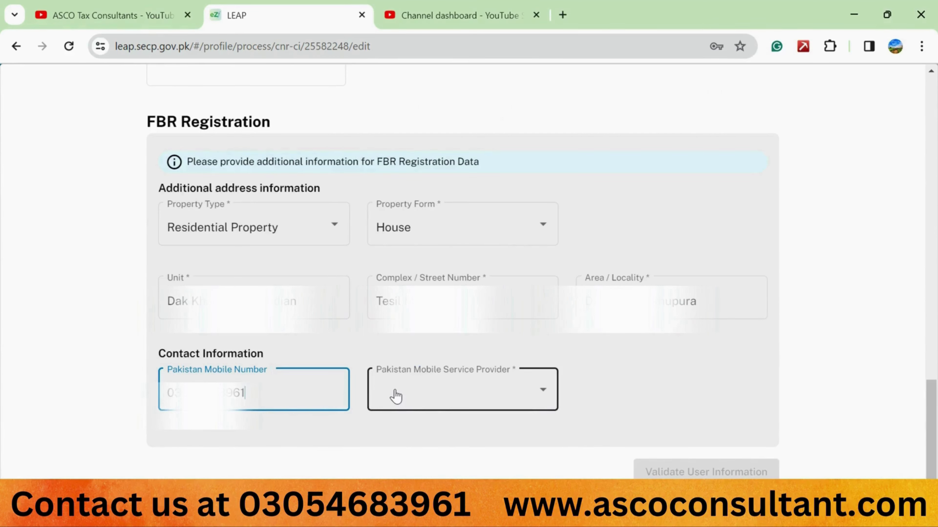
pyautogui.click(395, 397)
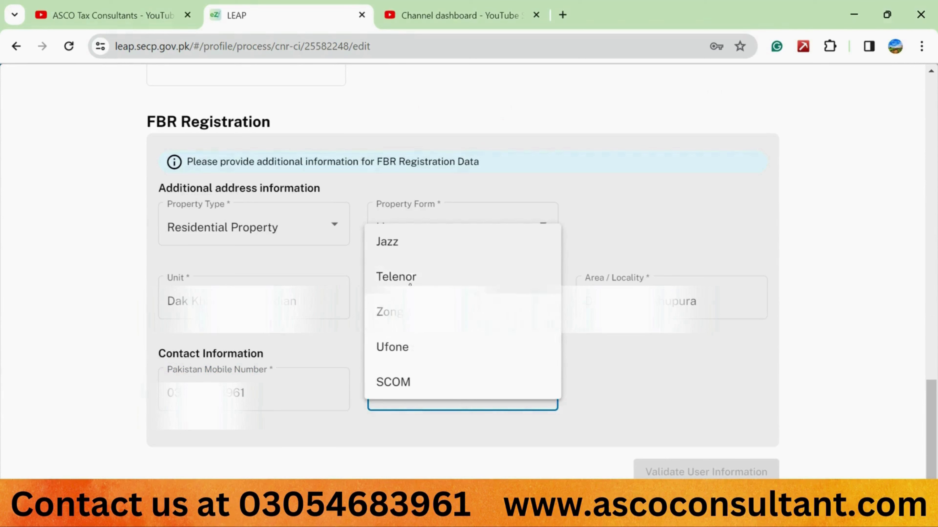
pyautogui.click(417, 247)
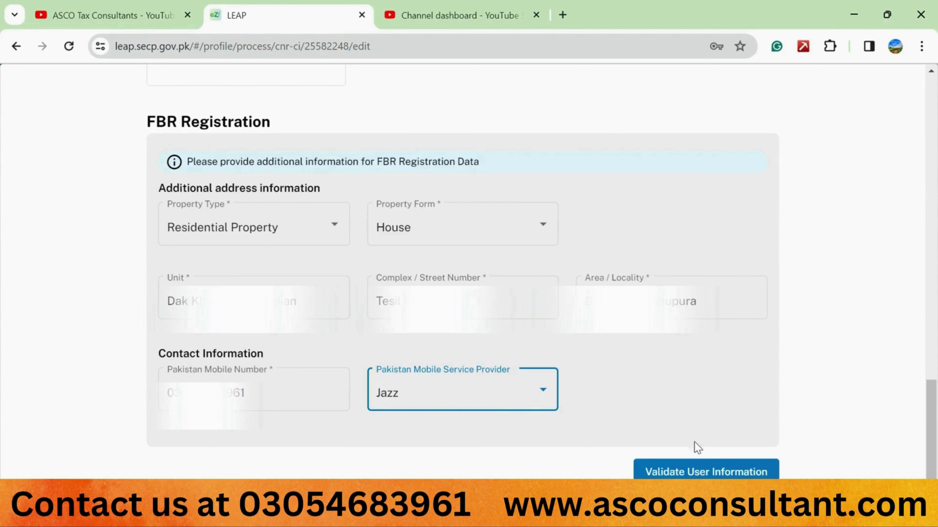
pyautogui.click(695, 474)
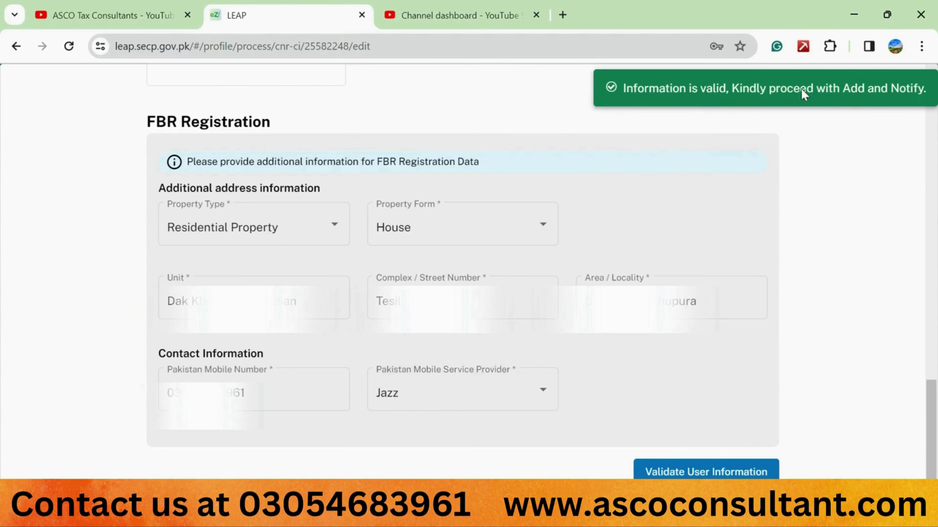
# Submit the person with Add and Notify so they appear under Natural Persons
pyautogui.scroll(10, 757, 137)
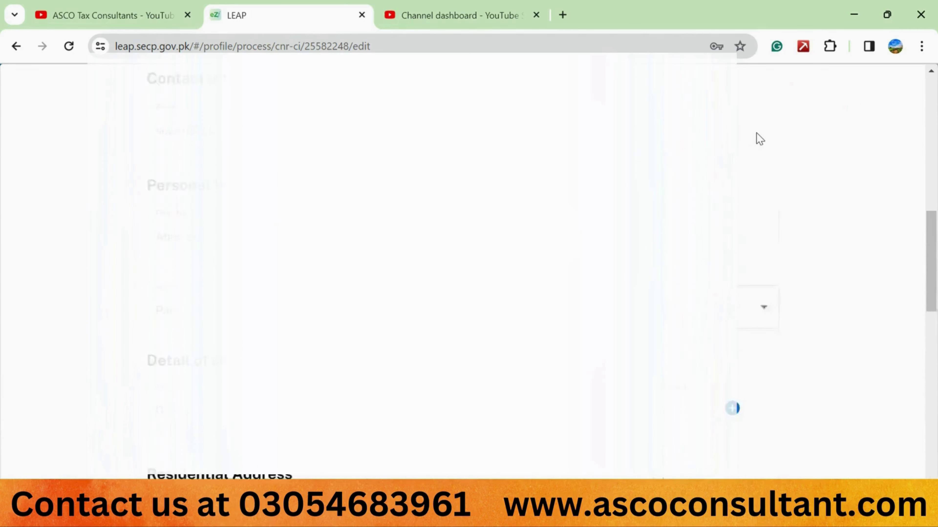
pyautogui.scroll(5, 757, 133)
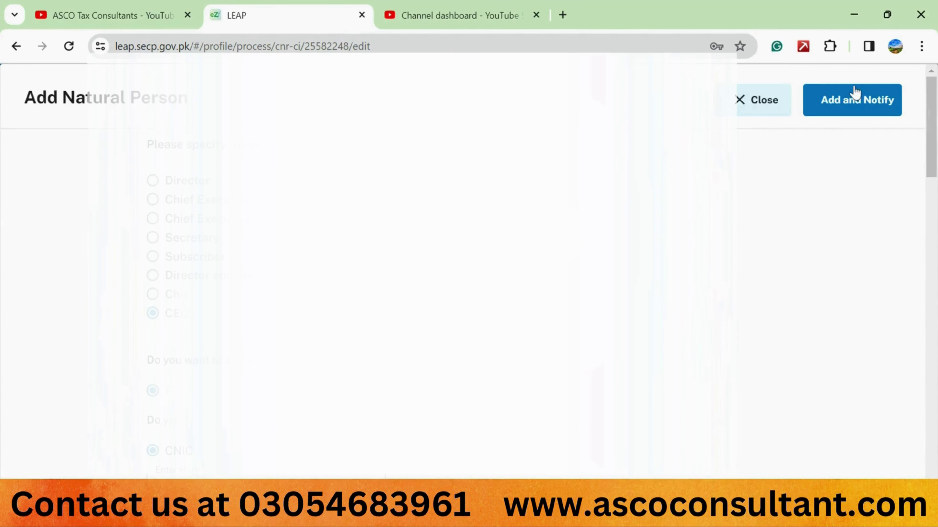
pyautogui.click(854, 92)
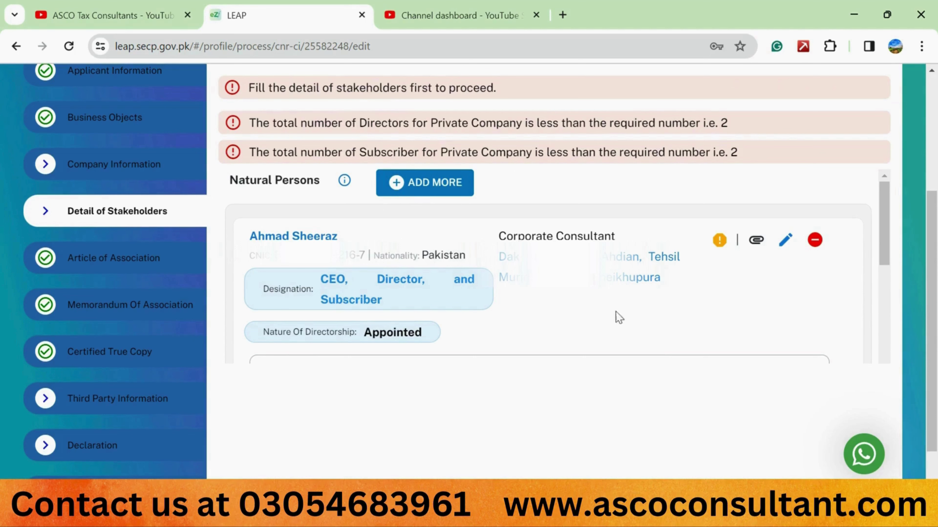
pyautogui.moveTo(718, 248)
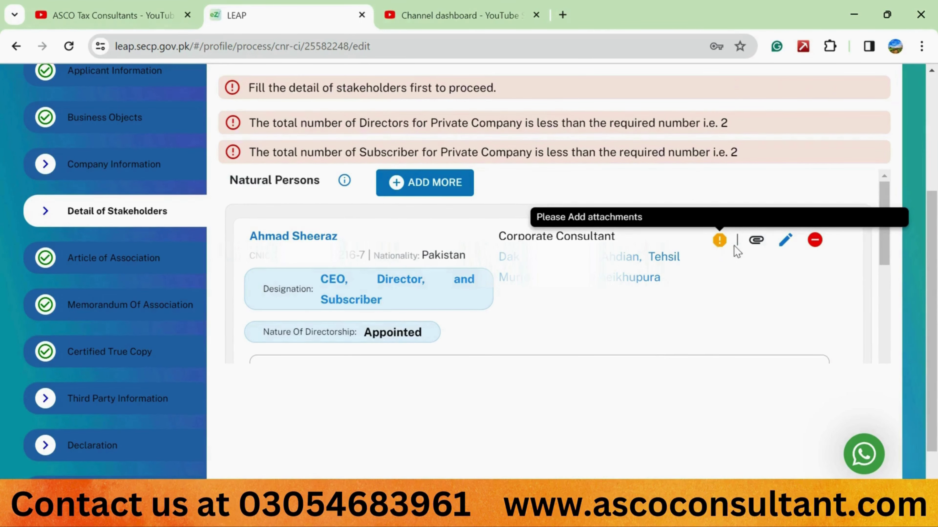
# Select CNIC PDFs from the Desktop's ABC Co folder for CNIC Front and CNIC Back
pyautogui.click(756, 241)
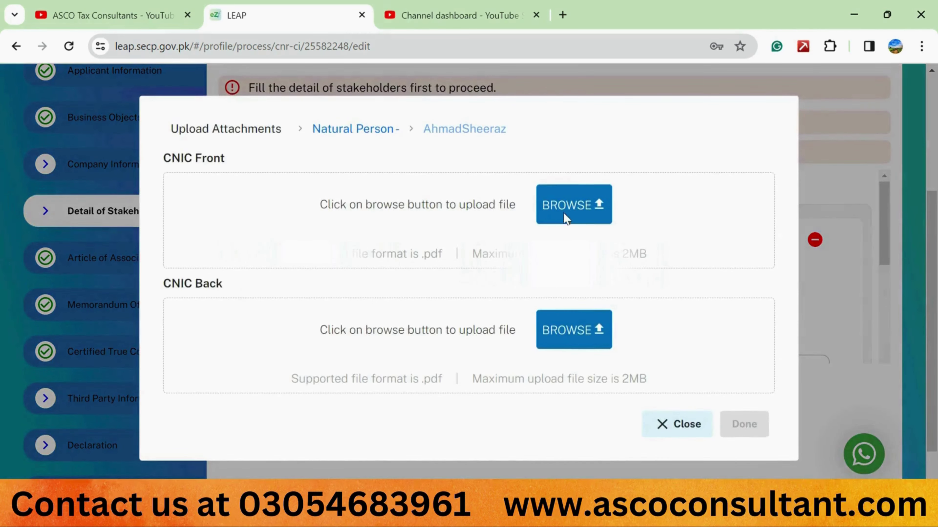
pyautogui.click(564, 211)
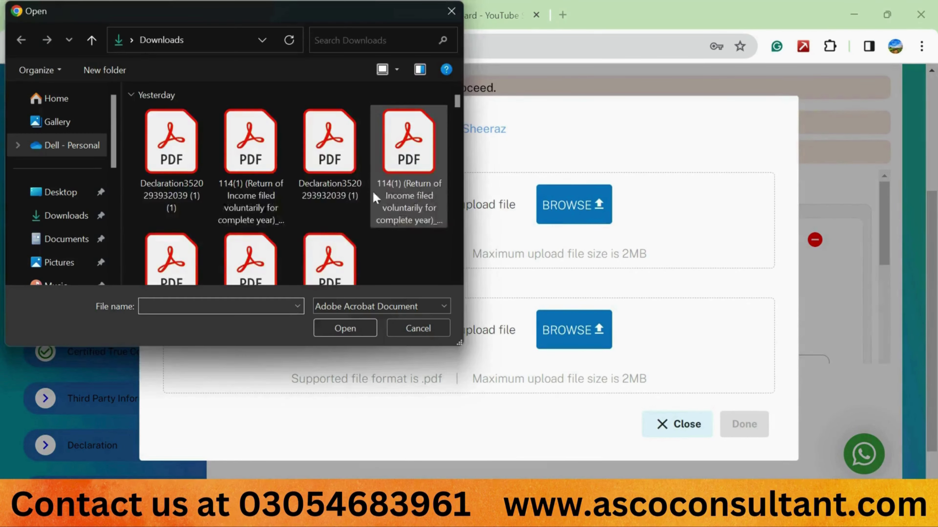
pyautogui.click(60, 193)
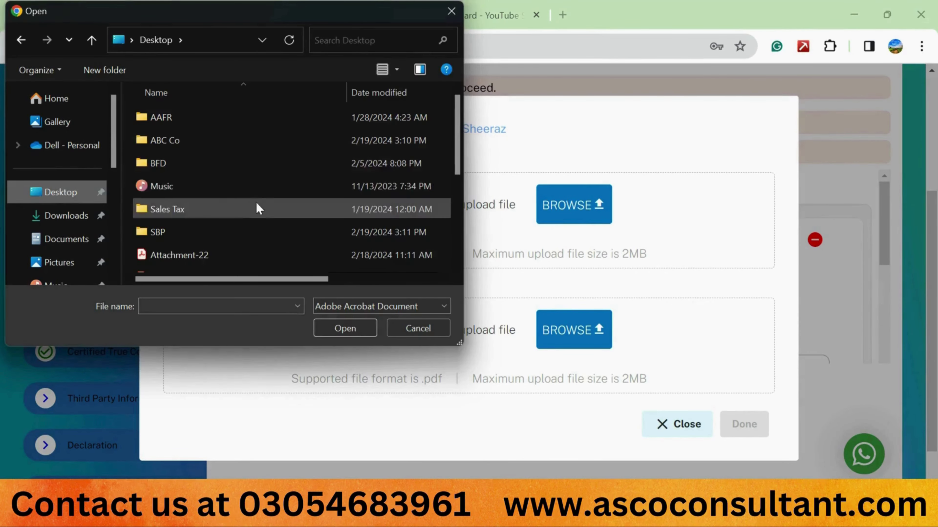
pyautogui.doubleClick(202, 141)
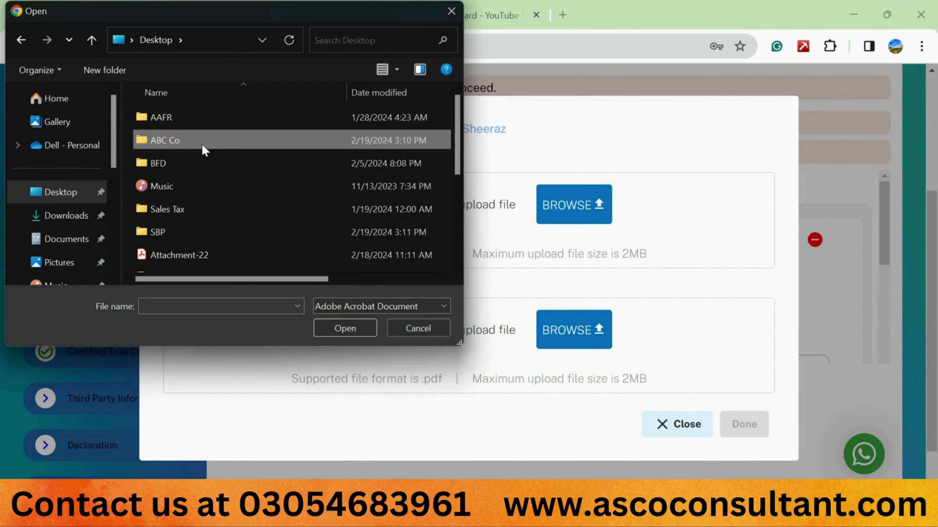
pyautogui.doubleClick(195, 119)
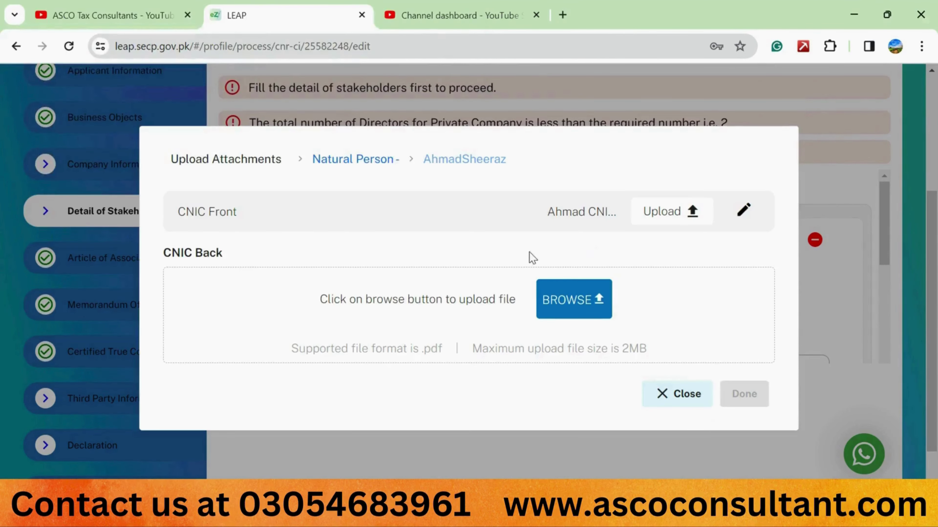
pyautogui.click(560, 304)
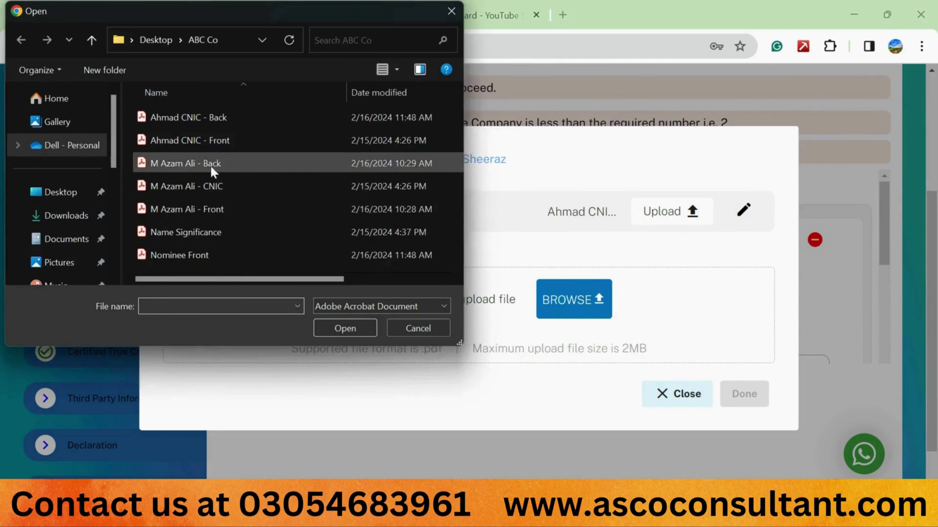
pyautogui.doubleClick(216, 142)
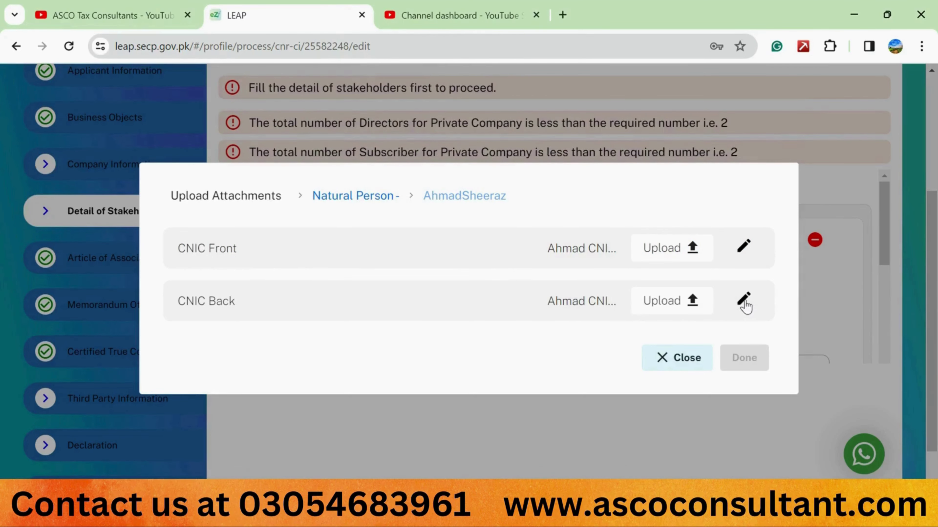
pyautogui.click(704, 302)
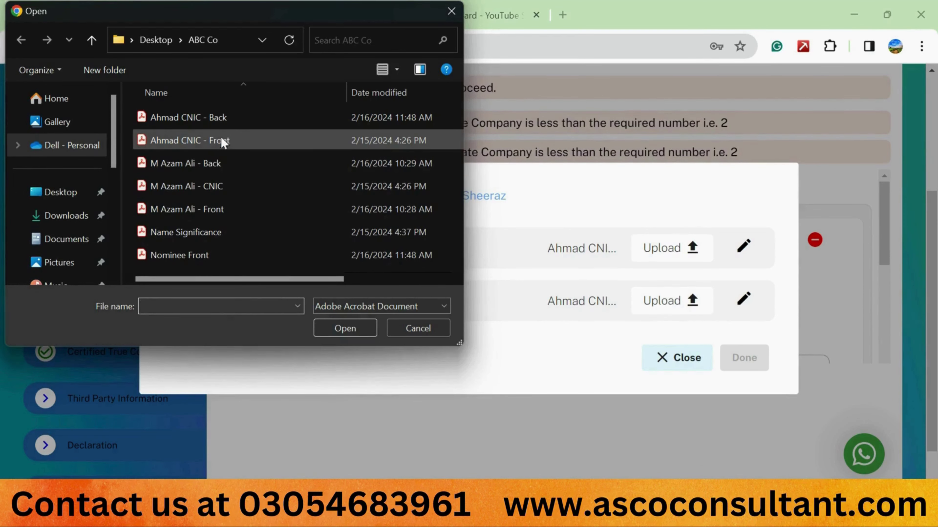
pyautogui.doubleClick(214, 117)
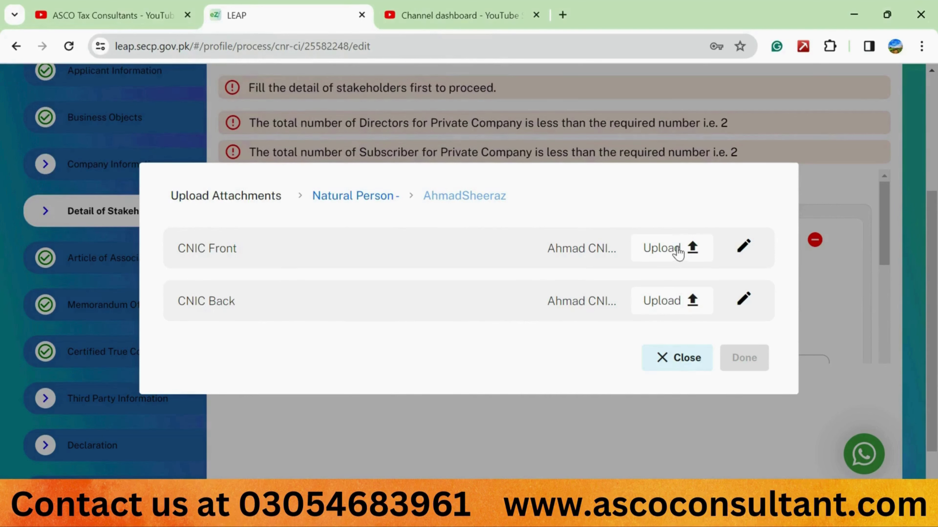
# Upload both CNIC files and close Upload Attachments with Done
pyautogui.click(687, 254)
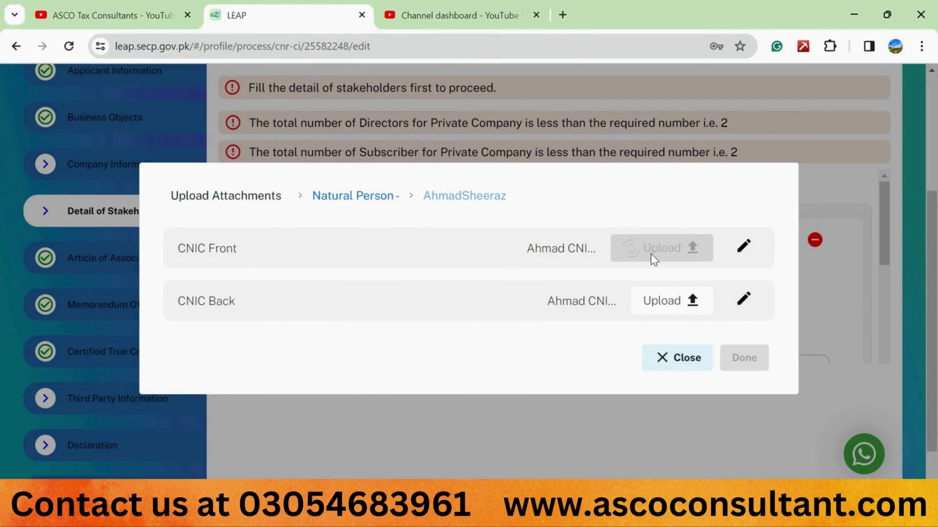
pyautogui.click(671, 305)
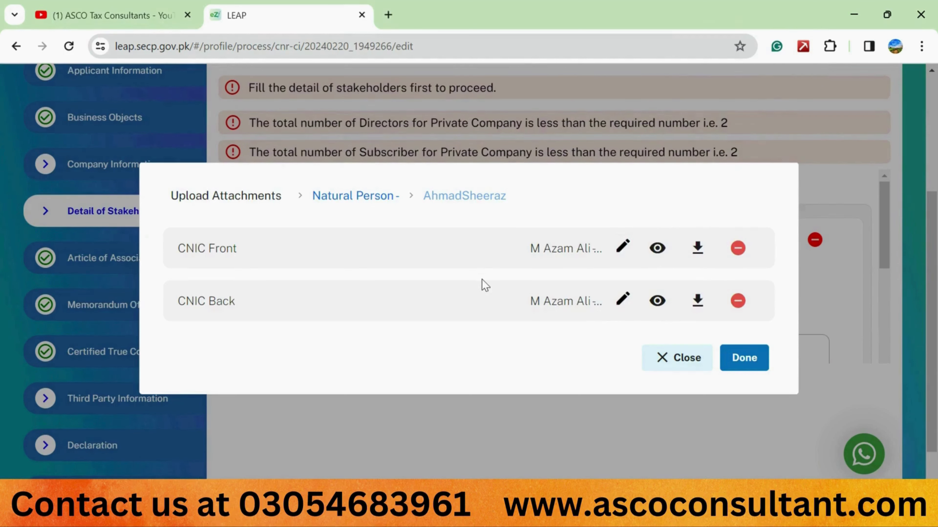
pyautogui.click(738, 358)
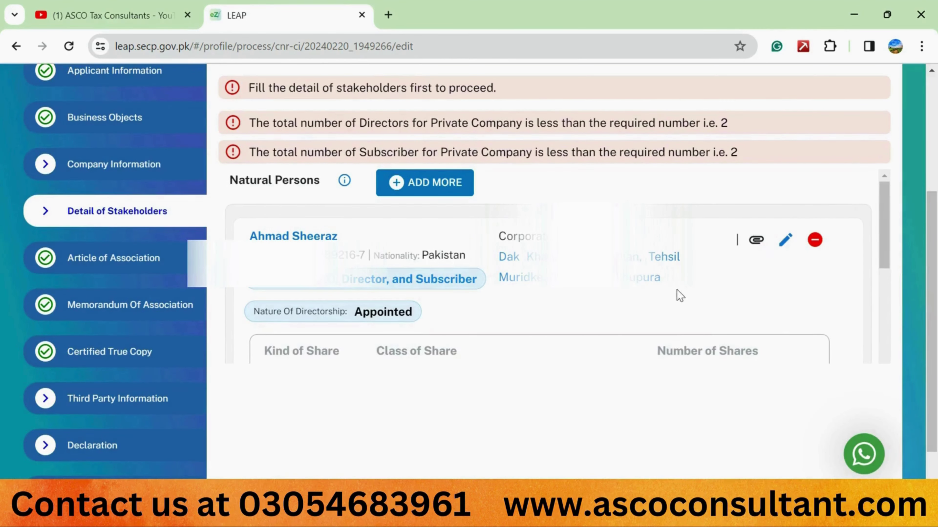
# Open a blank Add Natural Person form with ADD MORE
pyautogui.scroll(-1, 566, 300)
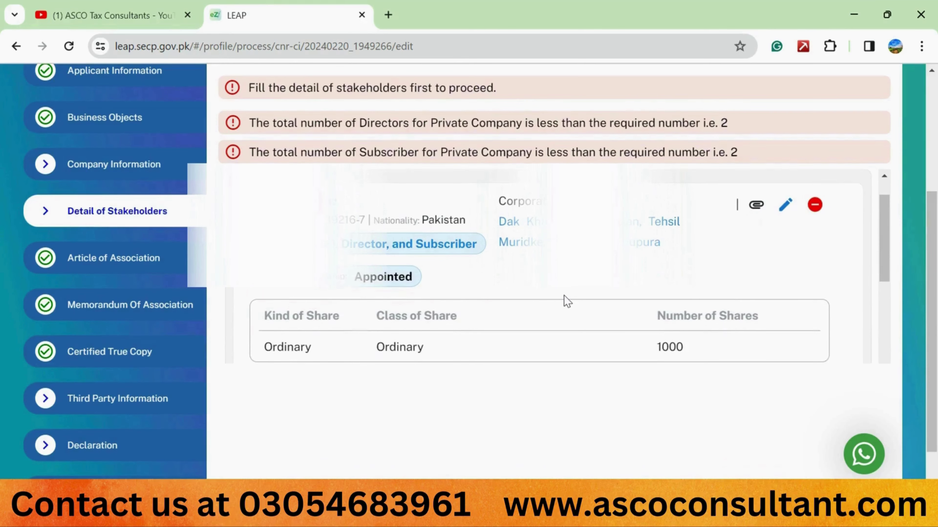
pyautogui.scroll(-2, 567, 301)
pyautogui.scroll(3, 567, 302)
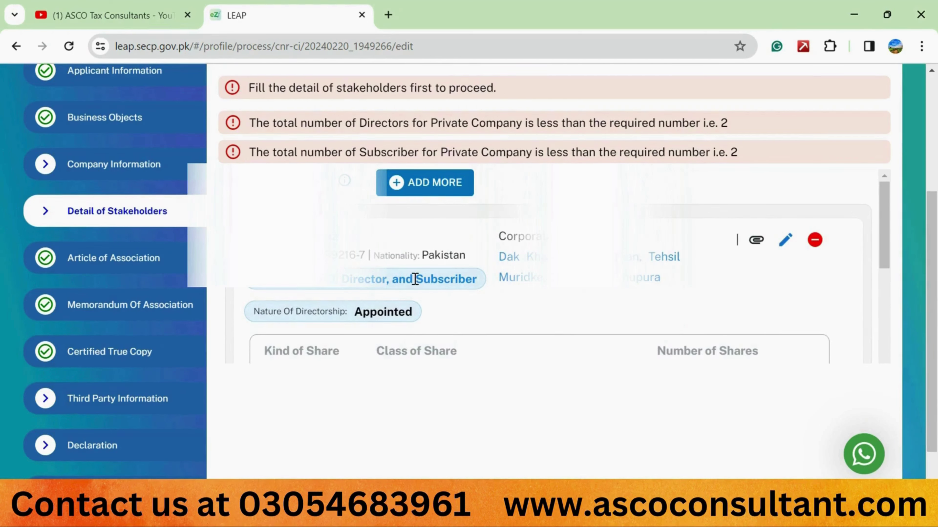
pyautogui.click(421, 183)
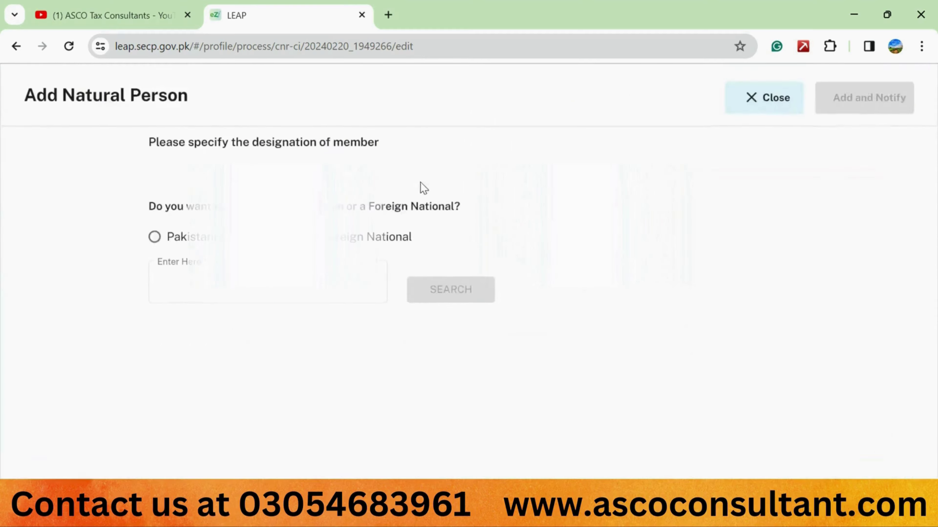
# Mark the member Director and Subscriber, Pakistani Citizen by CNIC, and search their CNIC number
pyautogui.click(158, 239)
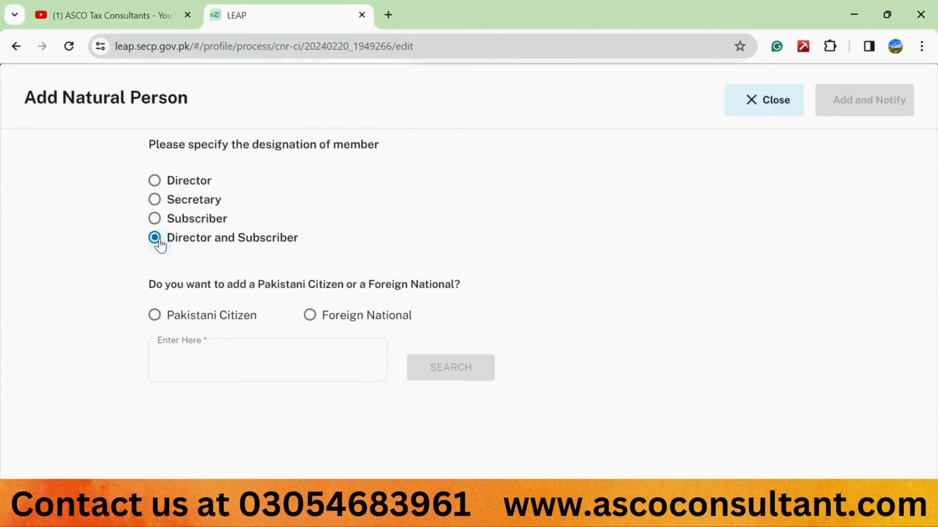
pyautogui.click(154, 316)
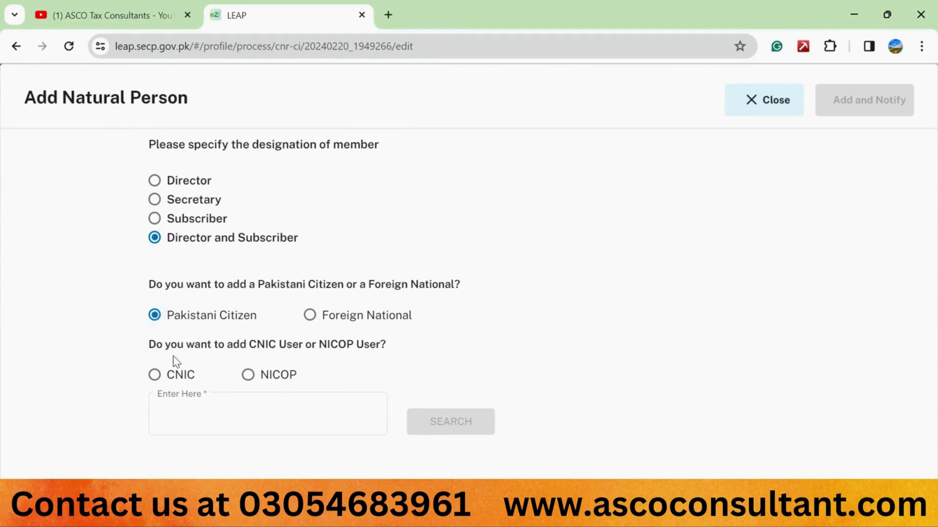
pyautogui.click(155, 376)
pyautogui.click(174, 410)
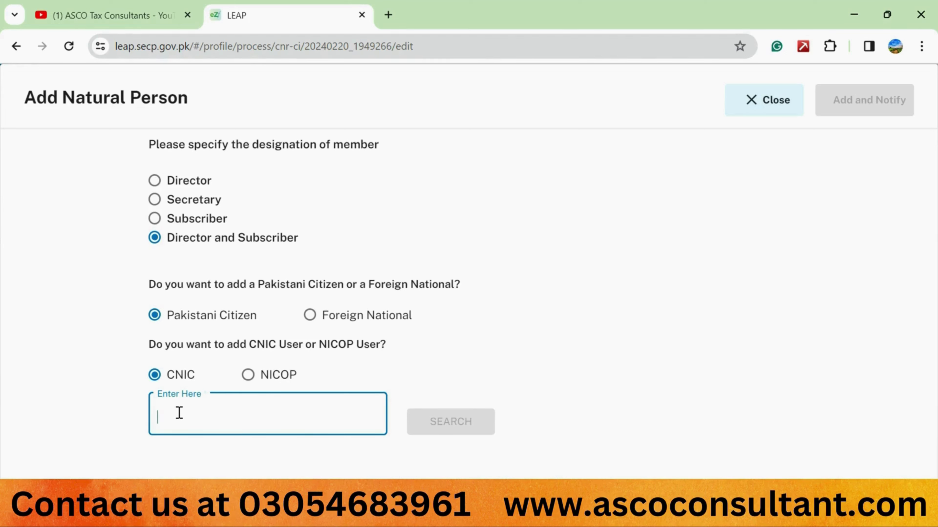
pyautogui.write('35')
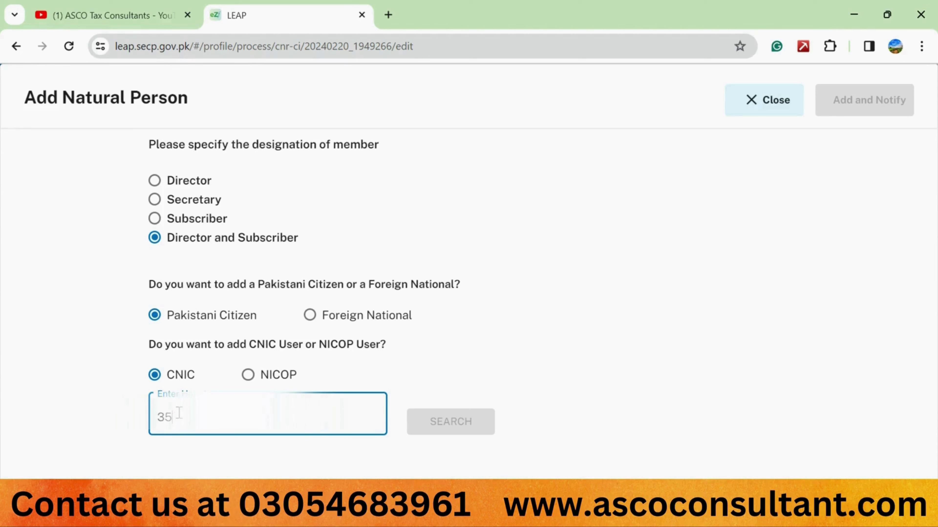
pyautogui.write('30')
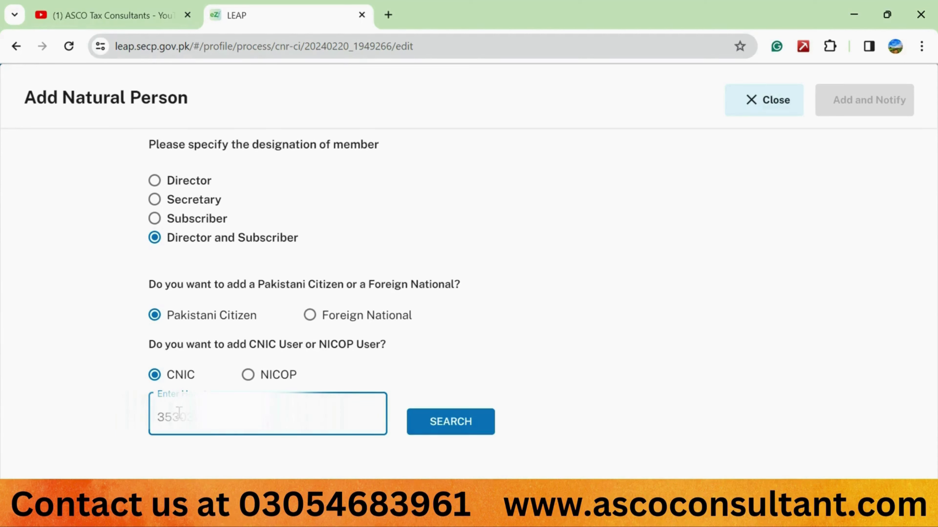
pyautogui.click(462, 439)
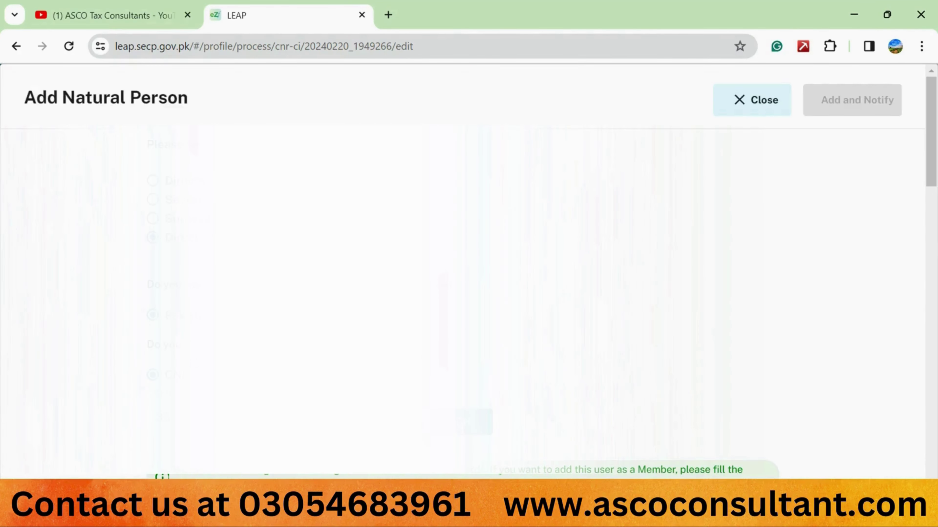
# Choose Pakistan for Nationality, Business for Occupation, and Appointed for Nature Of Directorship
pyautogui.scroll(-3, 572, 349)
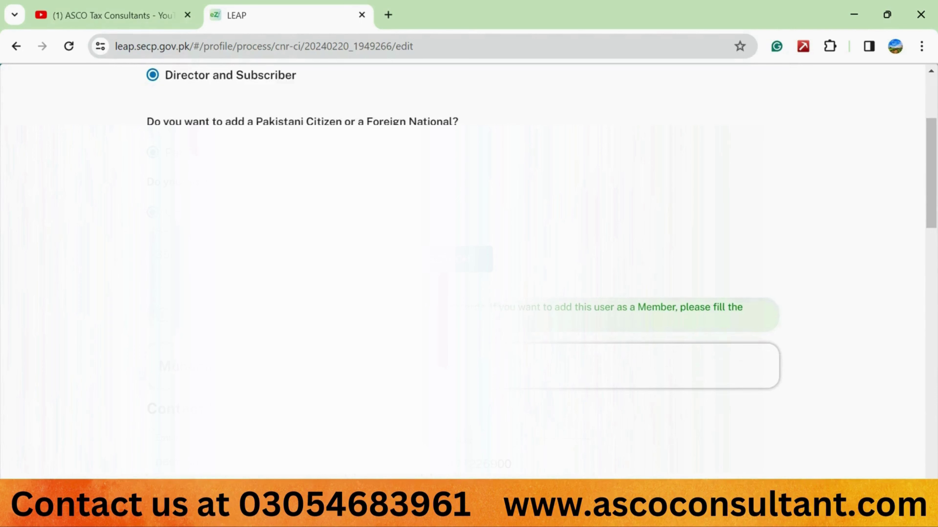
pyautogui.scroll(-3, 462, 269)
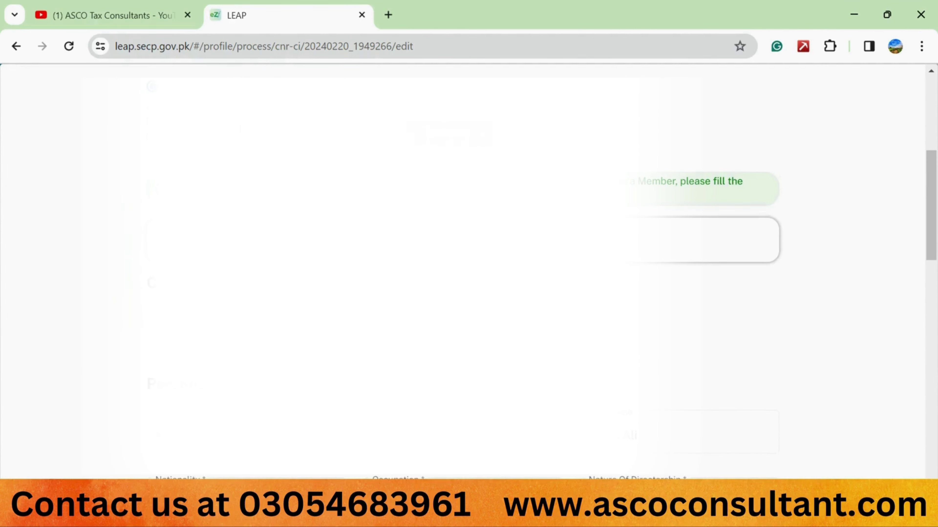
pyautogui.scroll(-6, 354, 257)
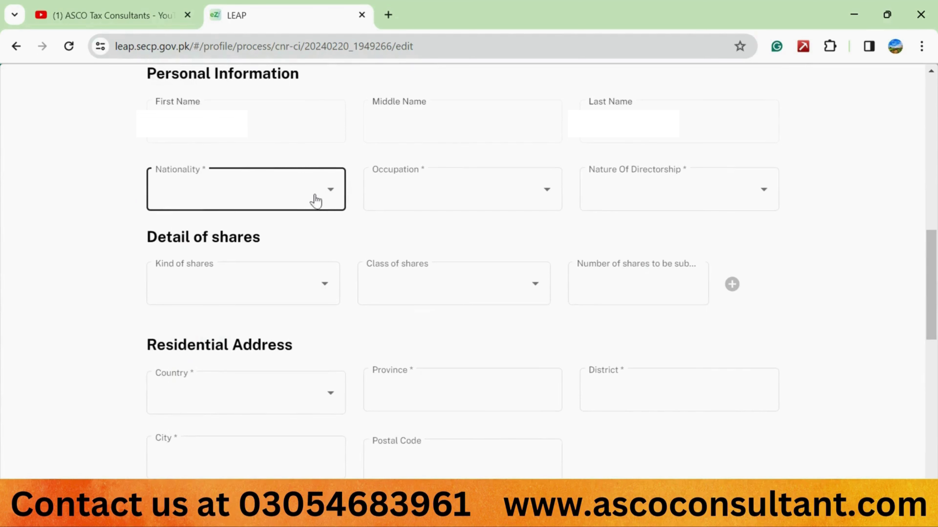
pyautogui.click(304, 196)
pyautogui.click(261, 207)
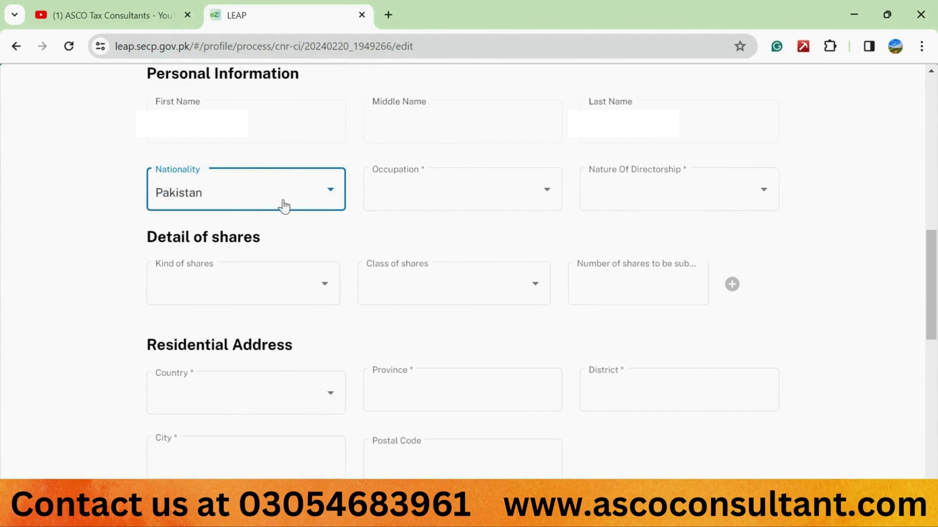
pyautogui.click(426, 197)
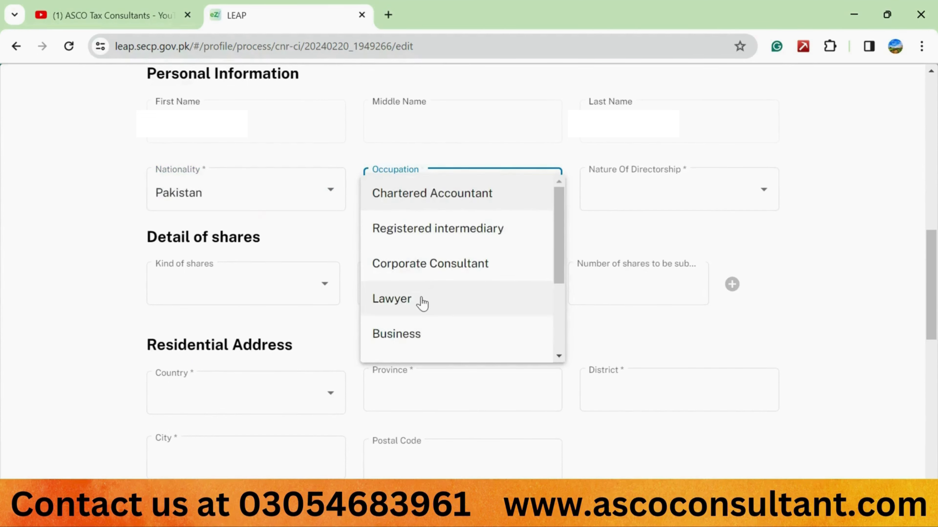
pyautogui.click(400, 336)
pyautogui.click(642, 201)
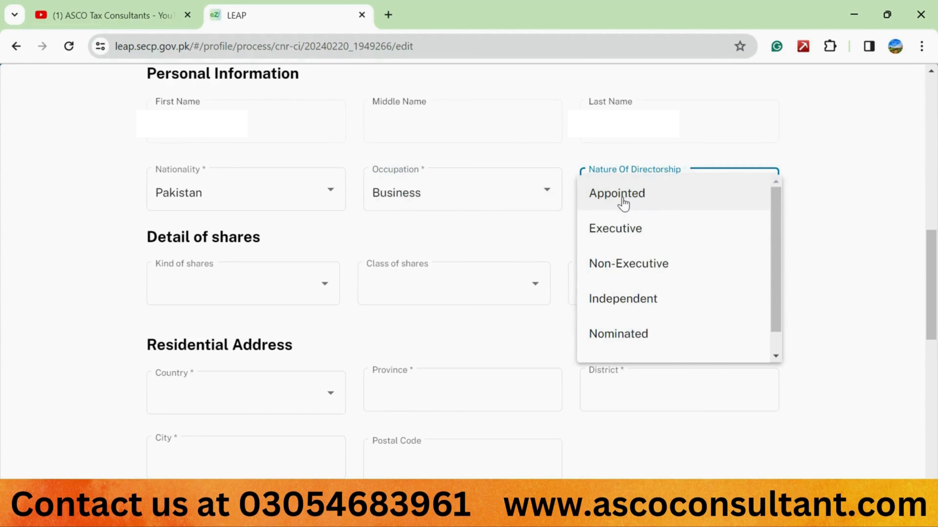
pyautogui.click(642, 201)
pyautogui.scroll(-3, 315, 262)
pyautogui.scroll(-1, 314, 262)
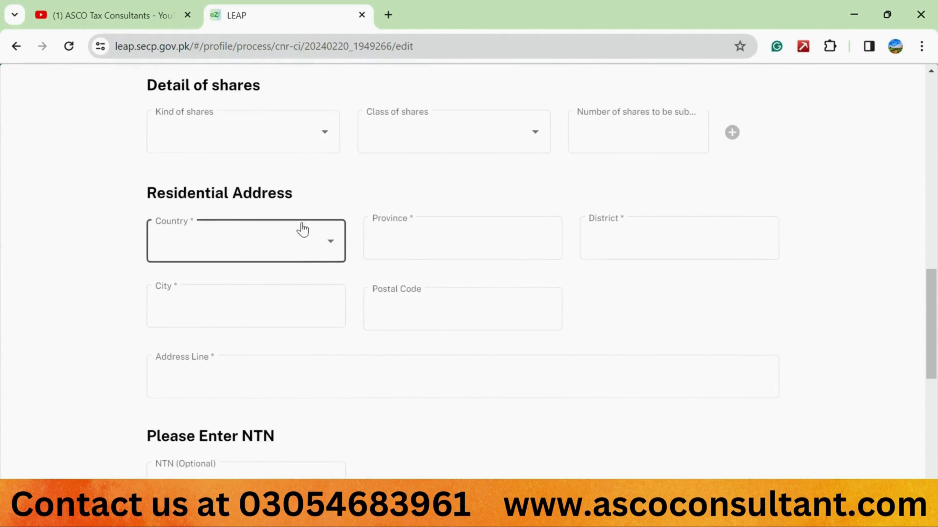
# Set Kind and Class of shares to Ordinary and Number of shares to 1000
pyautogui.click(293, 142)
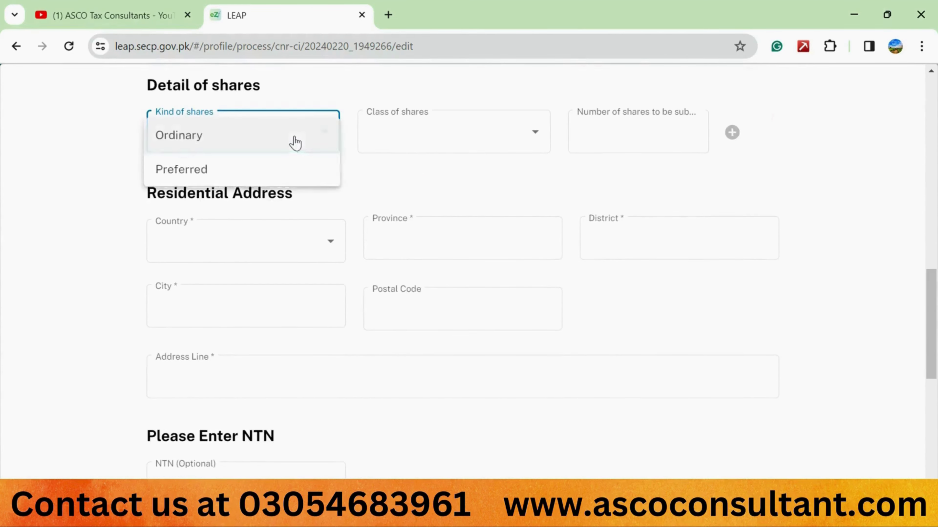
pyautogui.click(230, 144)
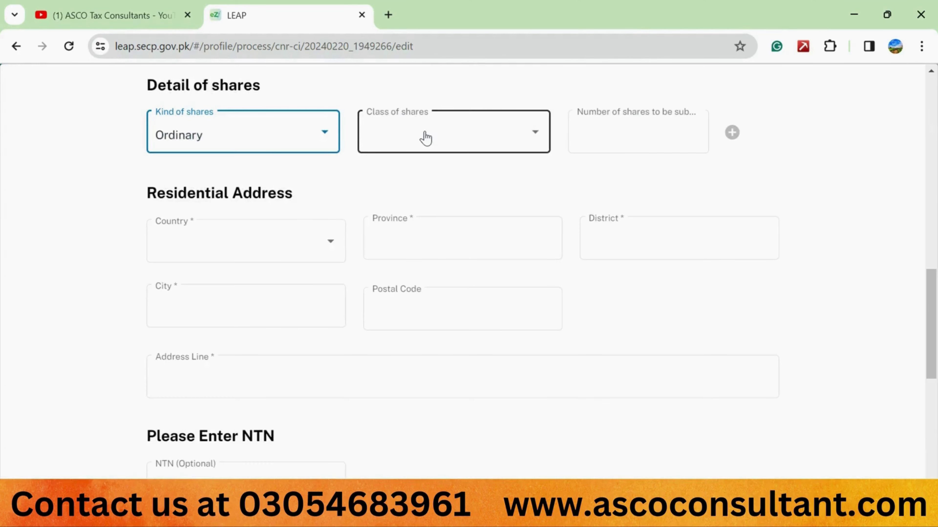
pyautogui.click(425, 137)
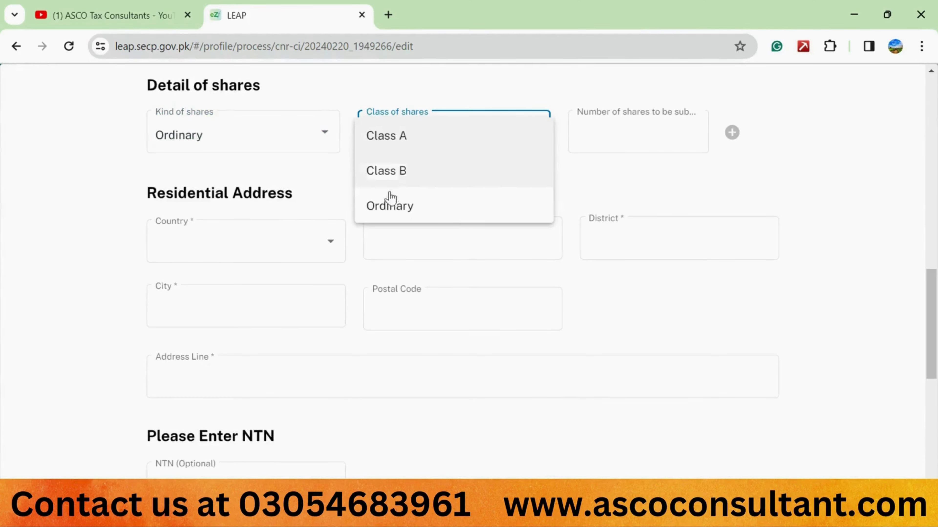
pyautogui.click(388, 211)
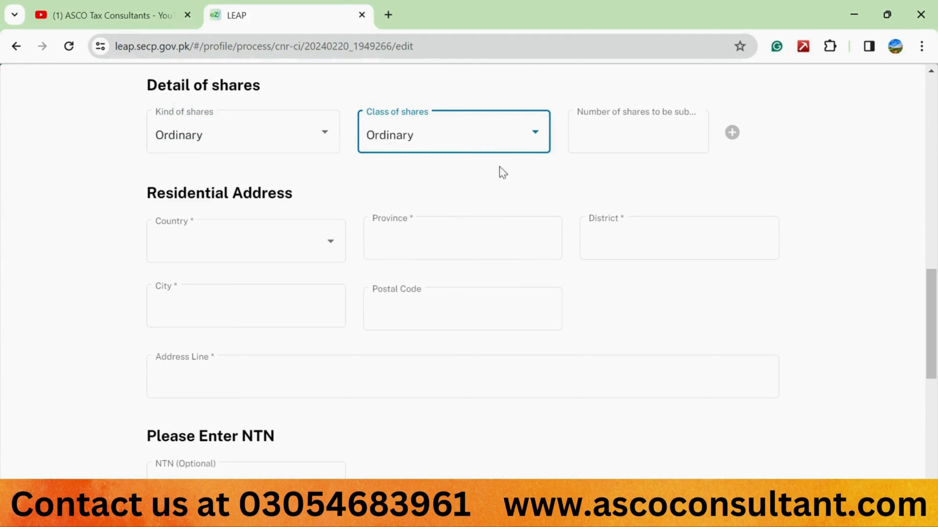
pyautogui.click(609, 132)
pyautogui.write('1000')
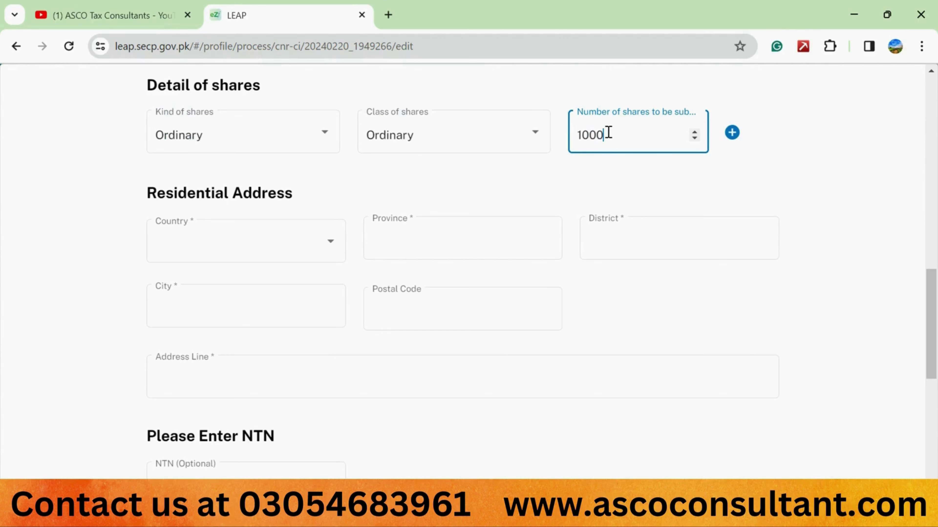
pyautogui.click(676, 181)
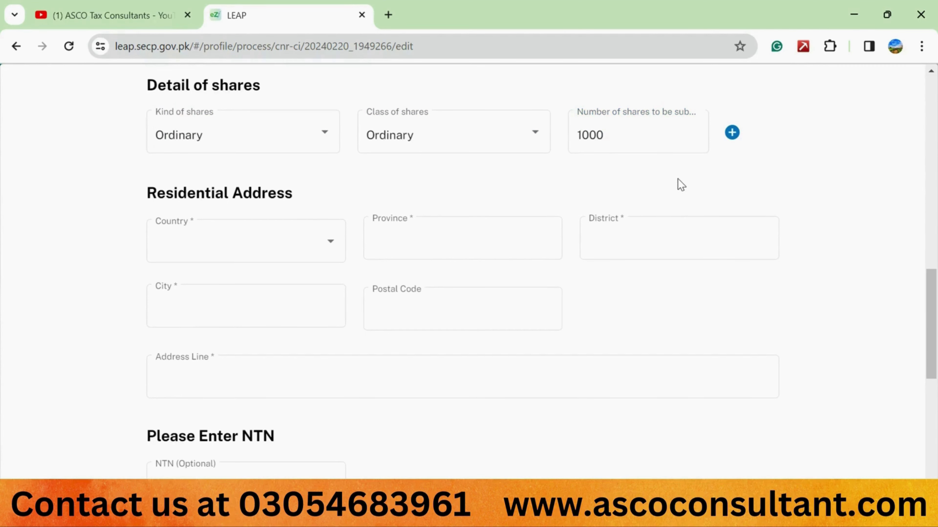
# Set Country to Pakistan, Province to Punjab, and both District and City to Pak Pattan
pyautogui.click(288, 242)
pyautogui.press('p')
pyautogui.press('Return')
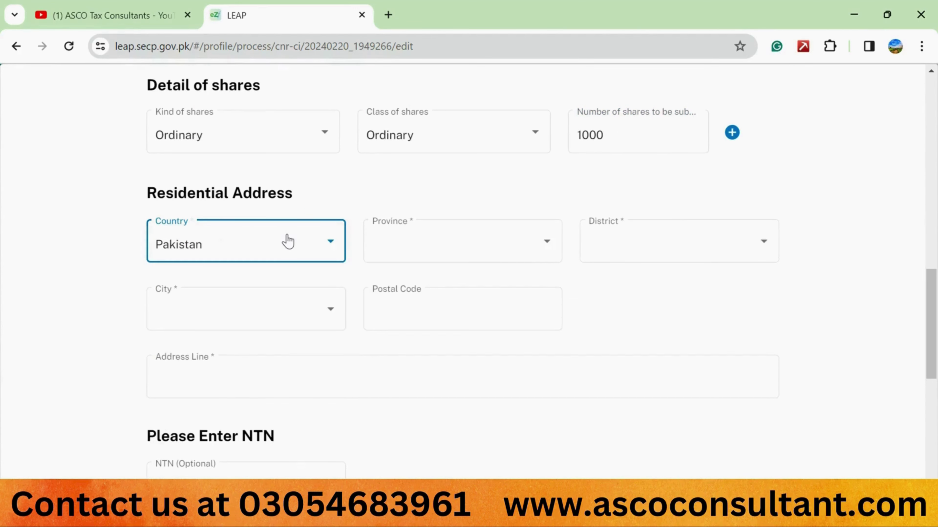
pyautogui.press('Tab')
pyautogui.press('p')
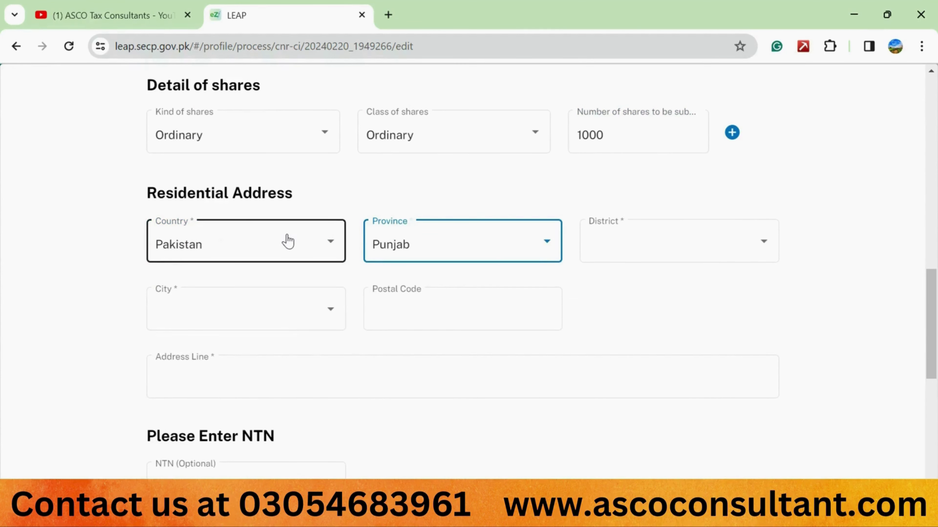
pyautogui.press('Tab')
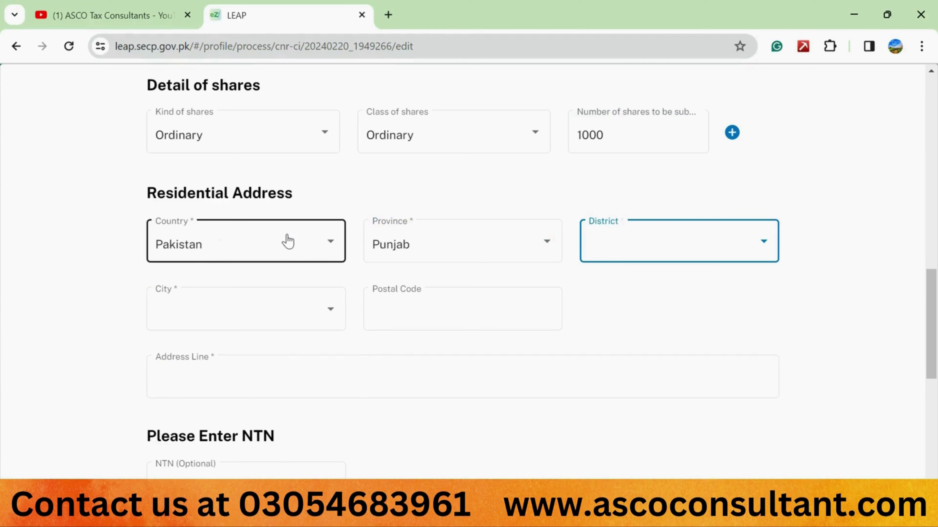
pyautogui.press('p')
pyautogui.scroll(-1, 307, 283)
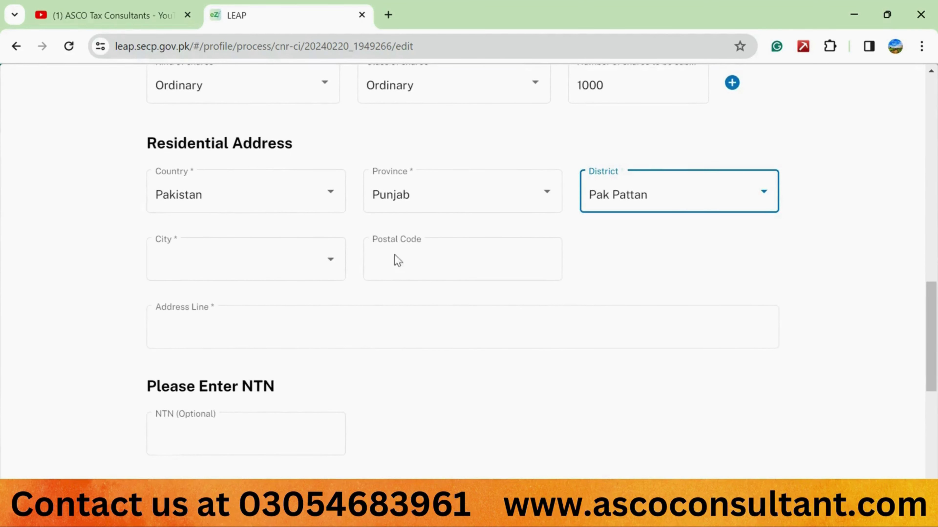
pyautogui.click(279, 278)
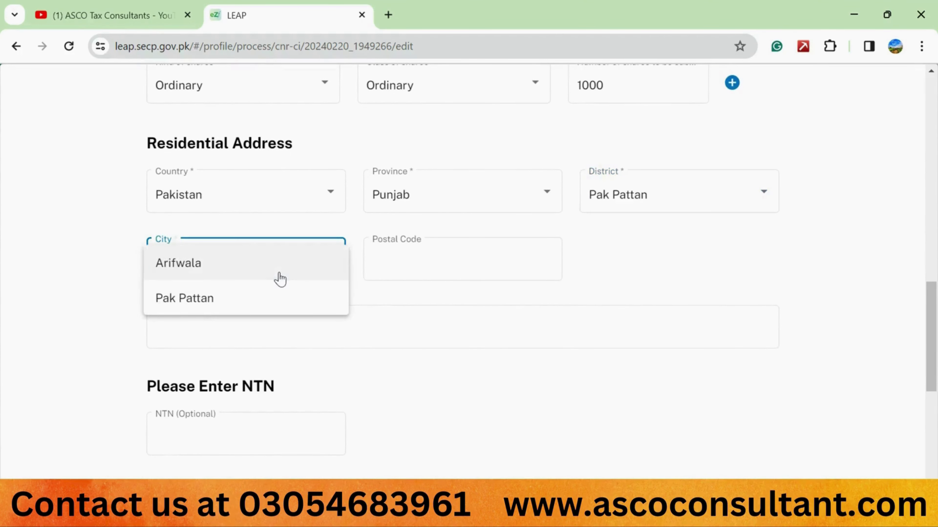
pyautogui.click(186, 299)
# Type the member's street address into Address Line
pyautogui.click(268, 344)
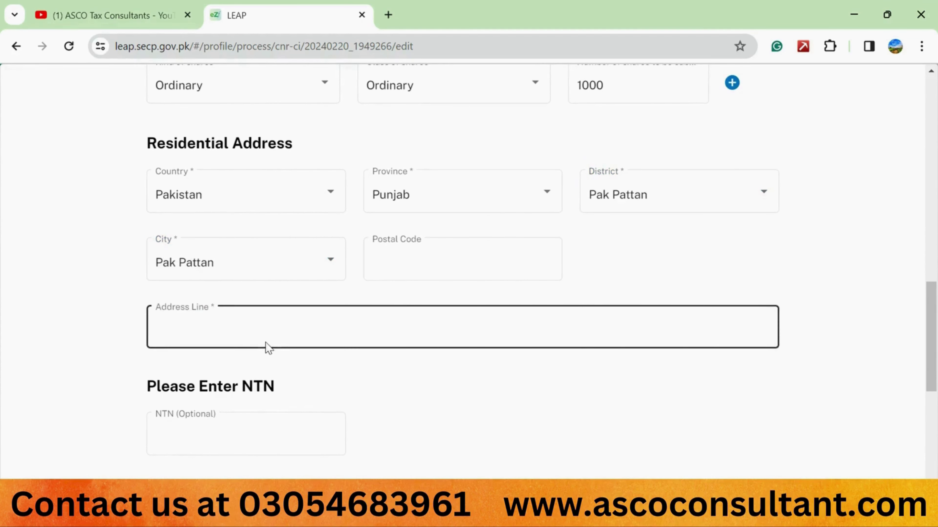
pyautogui.write('Dak Khan')
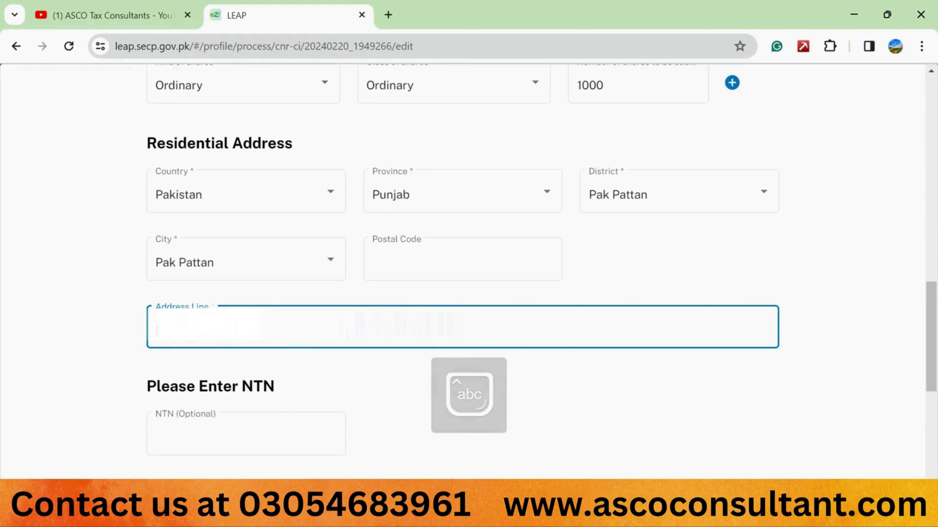
pyautogui.press('capslock')
pyautogui.press('capslock')
pyautogui.press('capslock')
pyautogui.press('capslock')
pyautogui.write('Arifwala')
# Set the FBR property type to Residential Property and the property form to House
pyautogui.scroll(-6, 620, 263)
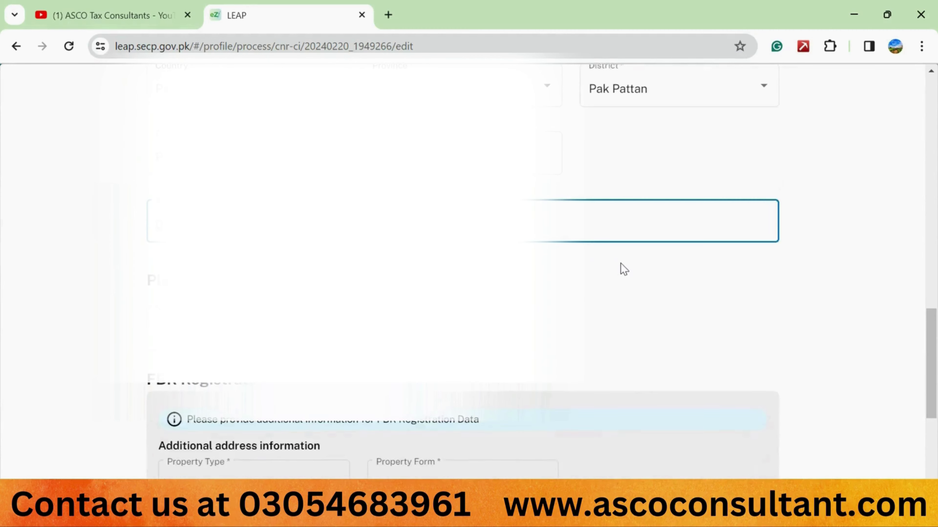
pyautogui.scroll(-2, 620, 263)
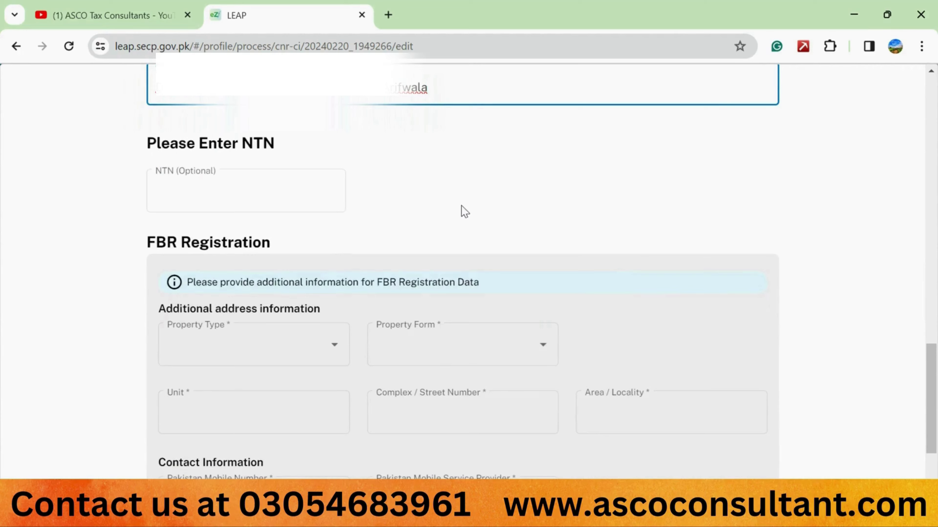
pyautogui.scroll(-3, 463, 210)
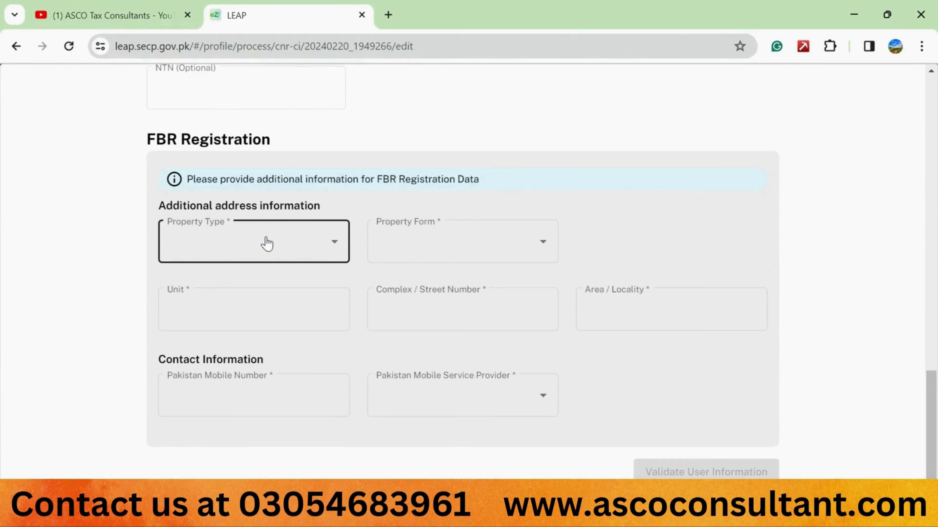
pyautogui.click(266, 243)
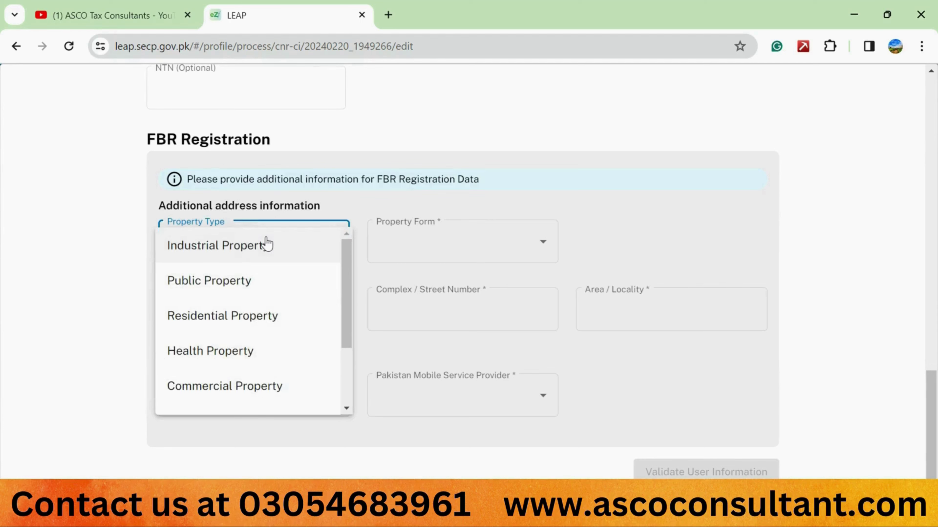
pyautogui.press('Down')
pyautogui.press('Down')
pyautogui.press('Return')
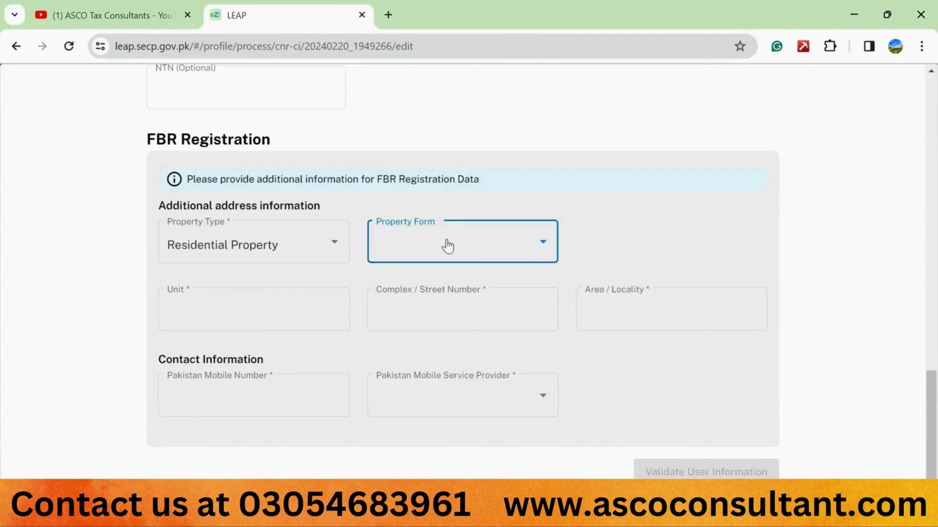
pyautogui.click(448, 245)
pyautogui.press('Down')
pyautogui.press('Down')
pyautogui.press('Down')
pyautogui.press('Down')
pyautogui.press('Down')
pyautogui.press('Down')
pyautogui.press('Down')
pyautogui.press('Down')
pyautogui.press('Down')
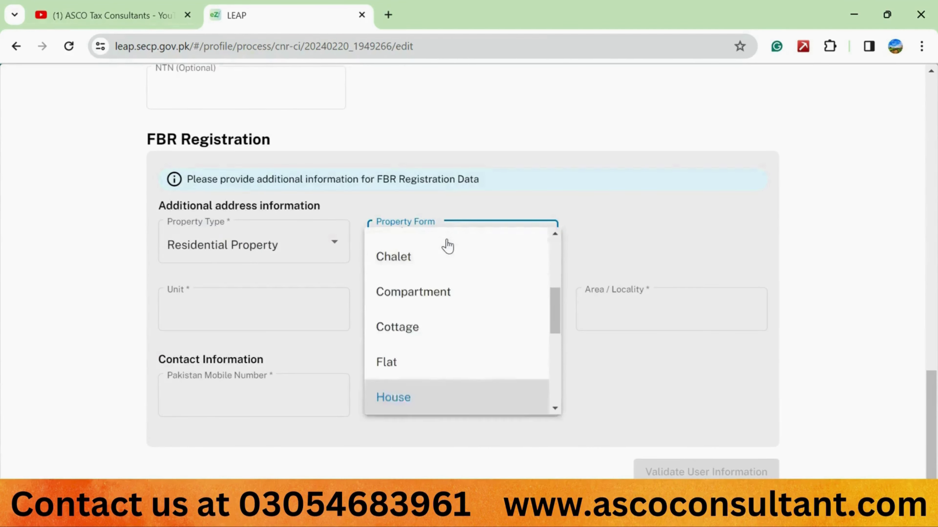
pyautogui.press('Return')
# Fill in the Unit, Complex/Street Number and Area/Locality address entries
pyautogui.click(290, 314)
pyautogui.press('capslock')
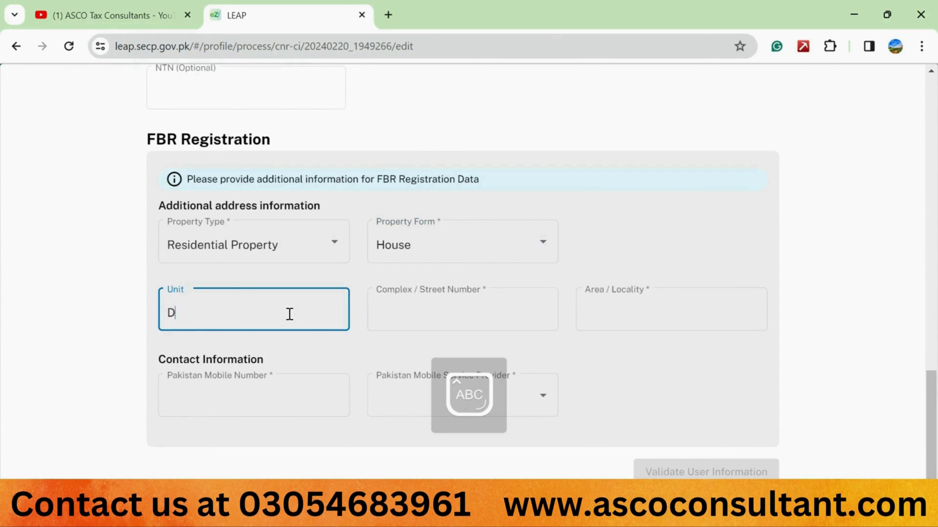
pyautogui.write('Dak K')
pyautogui.press('capslock')
pyautogui.press('capslock')
pyautogui.press('Tab')
pyautogui.press('capslock')
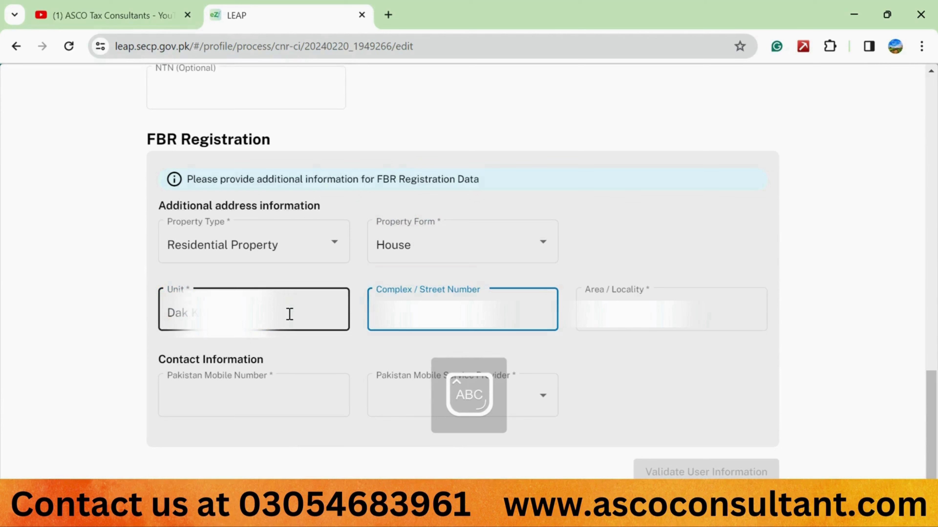
pyautogui.write('C')
pyautogui.press('capslock')
pyautogui.write('hak')
pyautogui.press('capslock')
pyautogui.press('capslock')
pyautogui.press('capslock')
pyautogui.press('Tab')
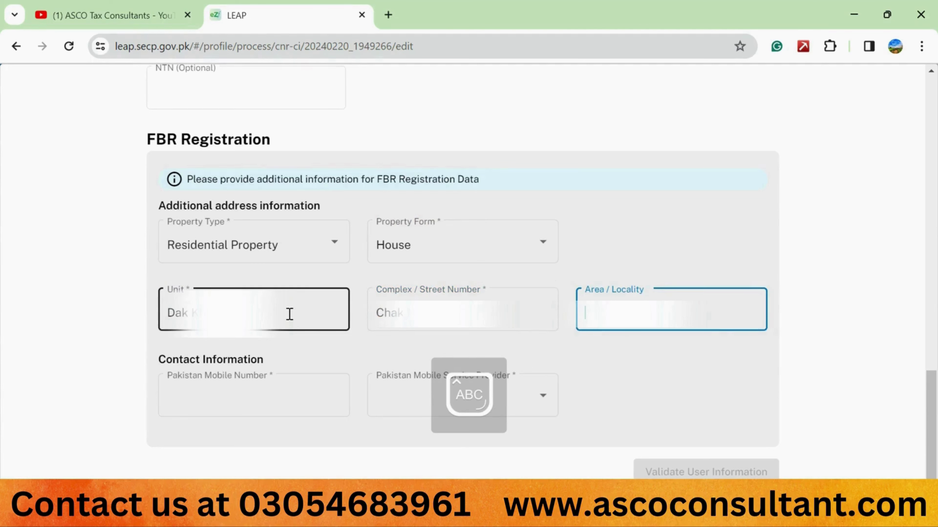
pyautogui.write('T')
pyautogui.press('capslock')
pyautogui.press('capslock')
pyautogui.press('capslock')
pyautogui.press('Tab')
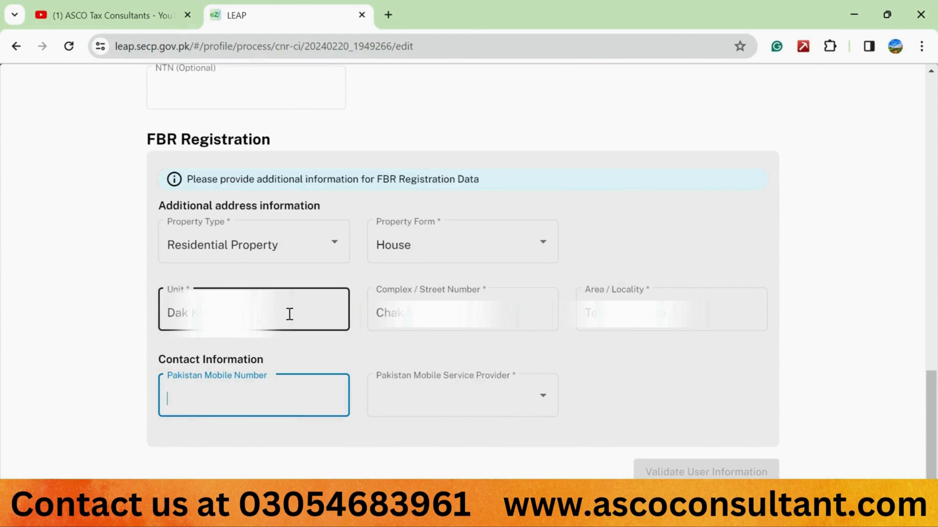
# Enter the mobile number with Telenor as provider, validate it, and submit with Add and Notify
pyautogui.write('03')
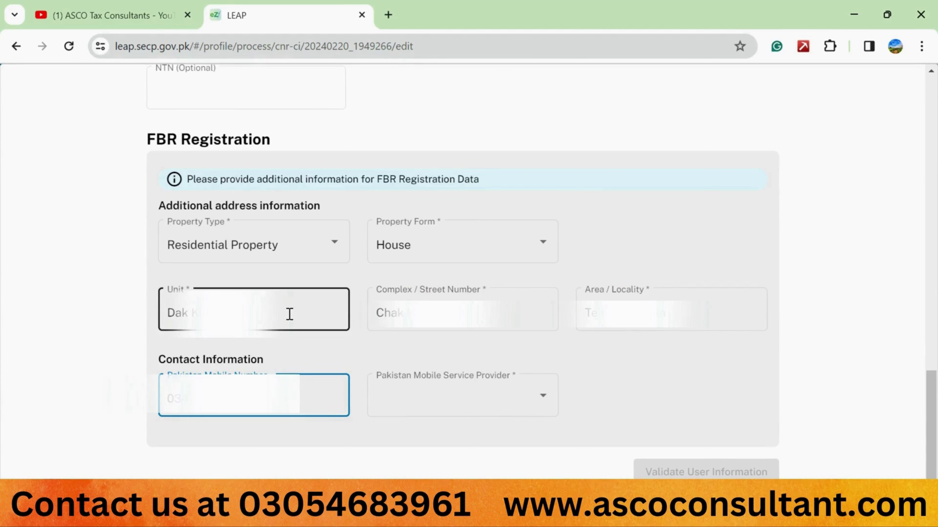
pyautogui.press('Tab')
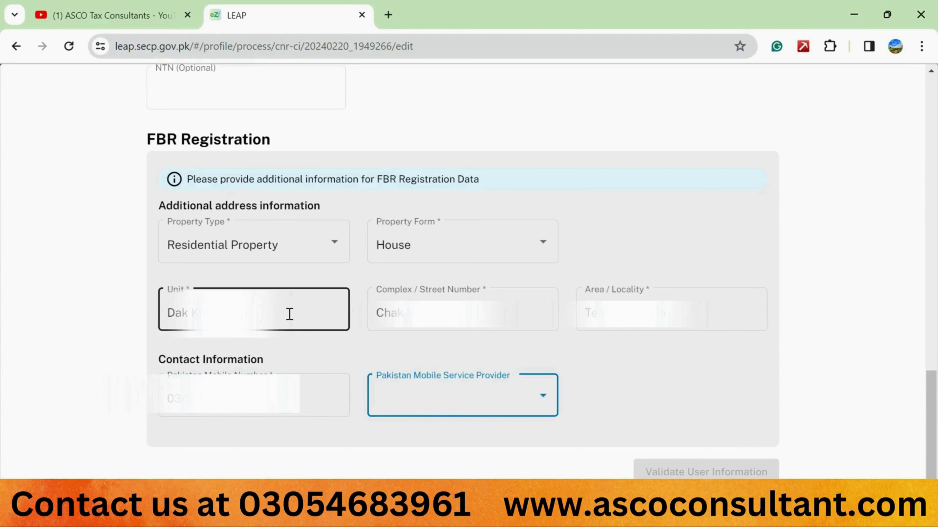
pyautogui.click(411, 405)
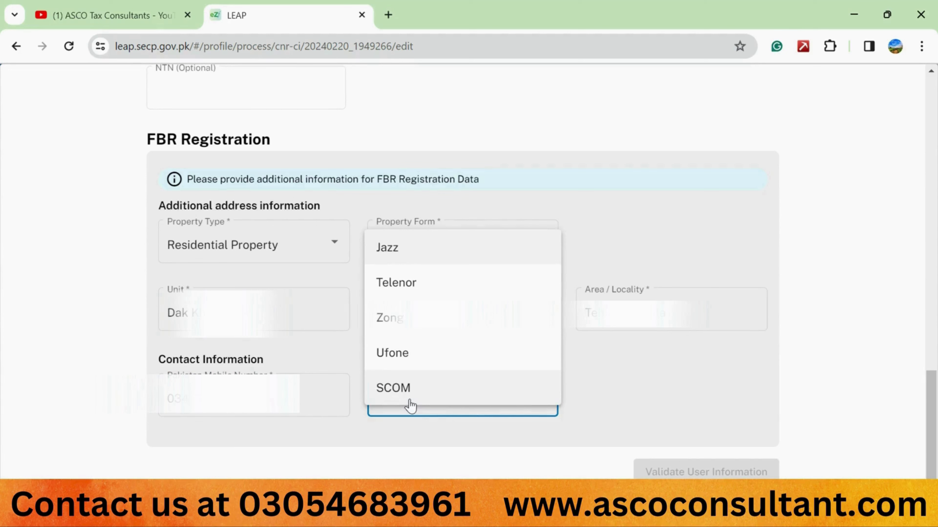
pyautogui.click(442, 292)
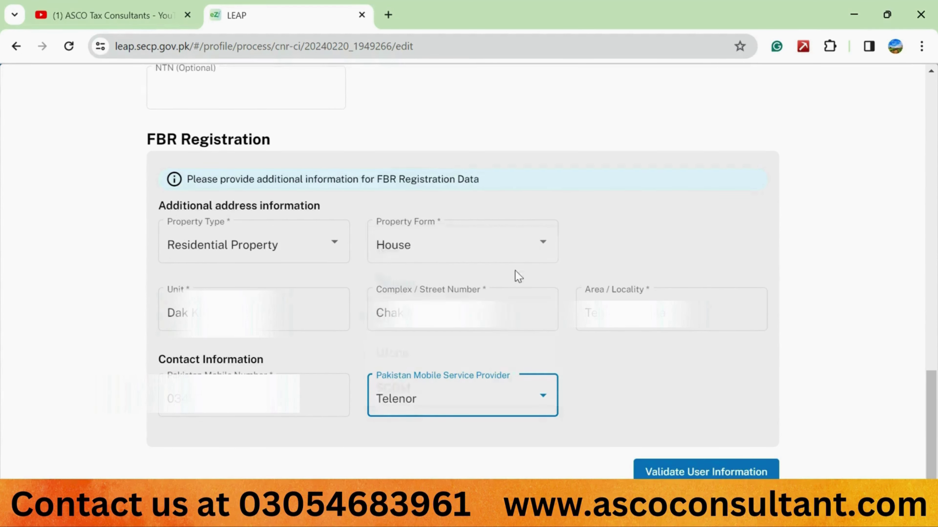
pyautogui.click(707, 469)
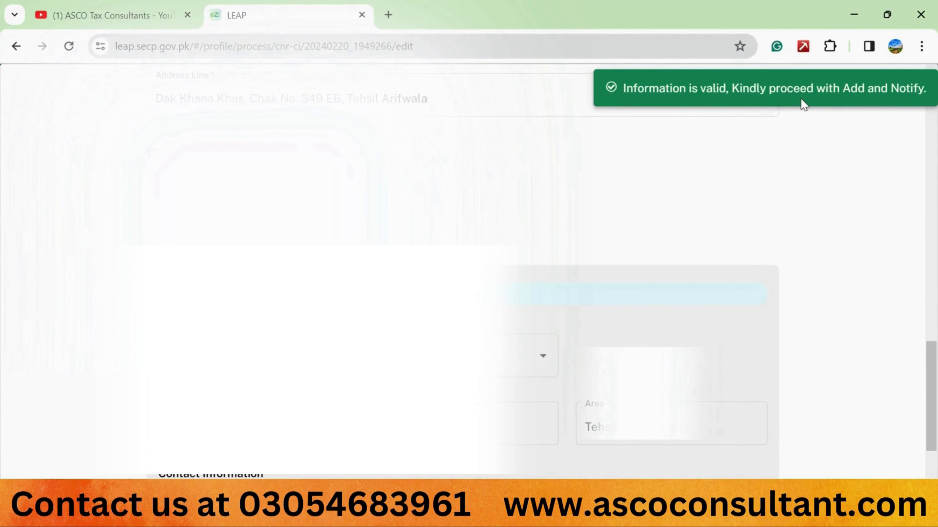
pyautogui.scroll(15, 814, 163)
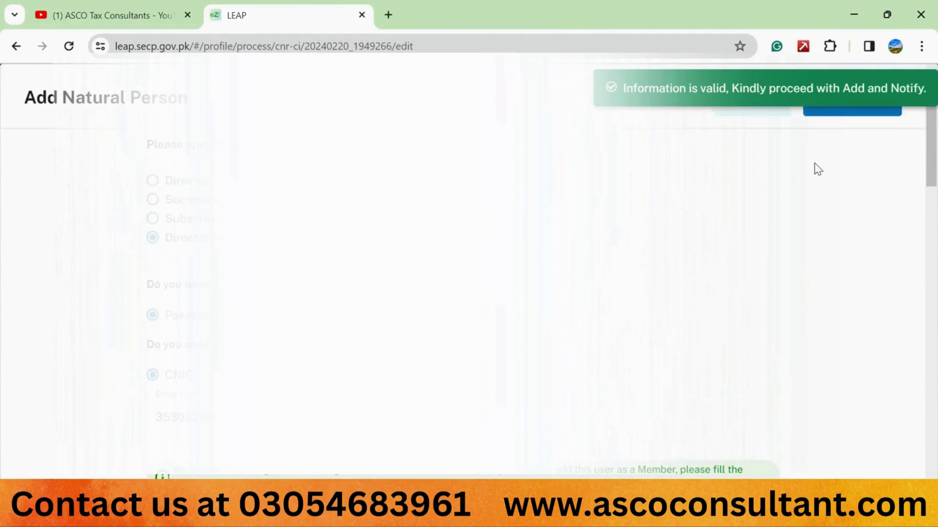
pyautogui.click(854, 103)
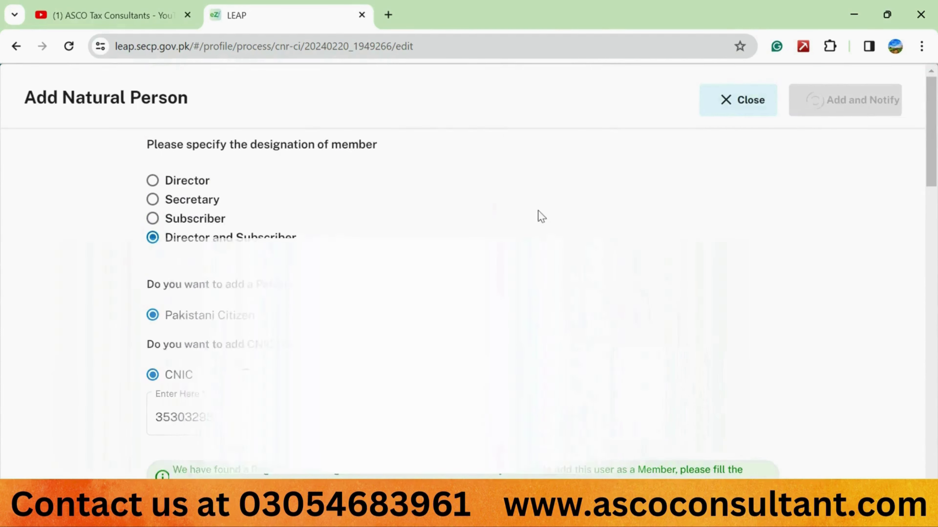
# Select the CNIC front and back PDFs in the second stakeholder's attachment uploads
pyautogui.scroll(4, 512, 213)
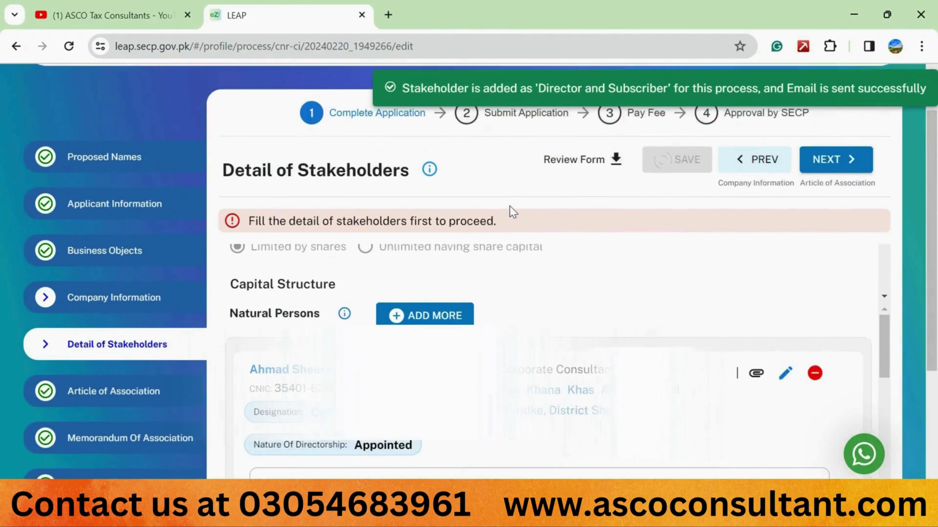
pyautogui.scroll(-3, 628, 287)
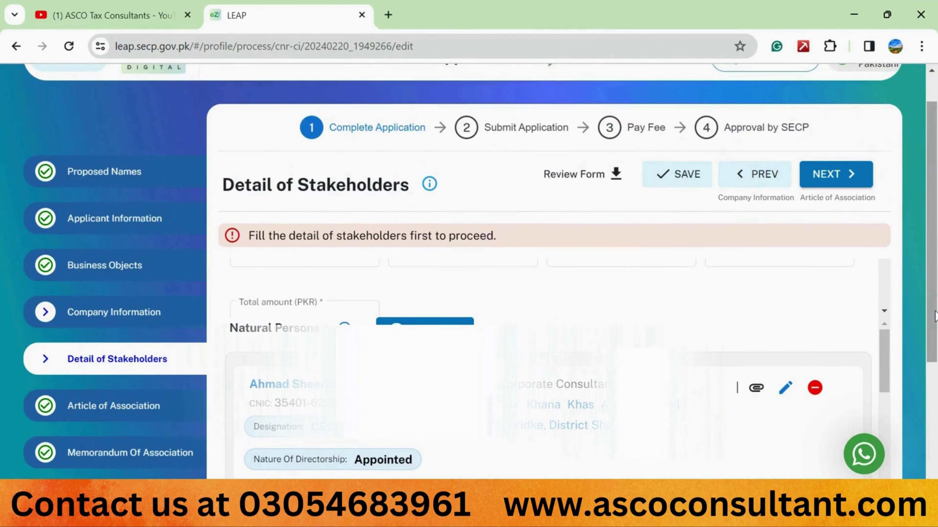
pyautogui.scroll(-3, 884, 284)
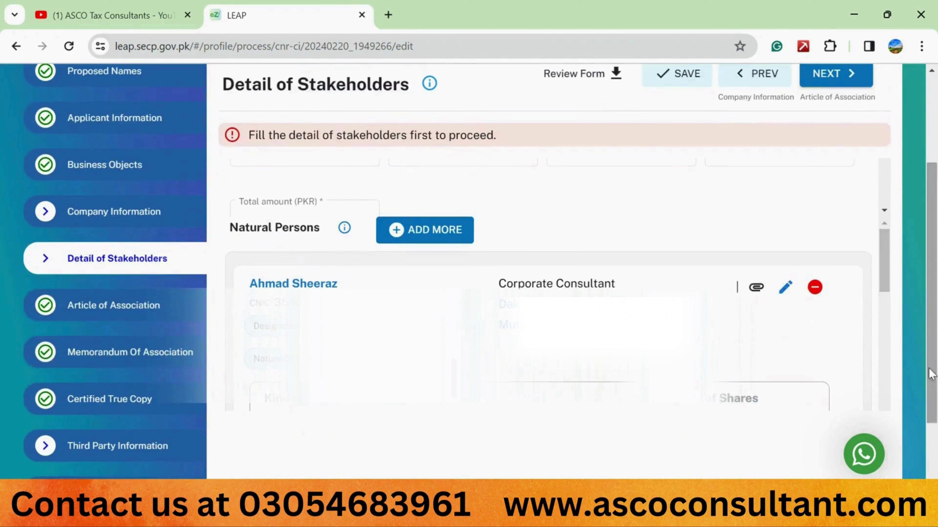
pyautogui.moveTo(883, 278); pyautogui.dragTo(882, 336)
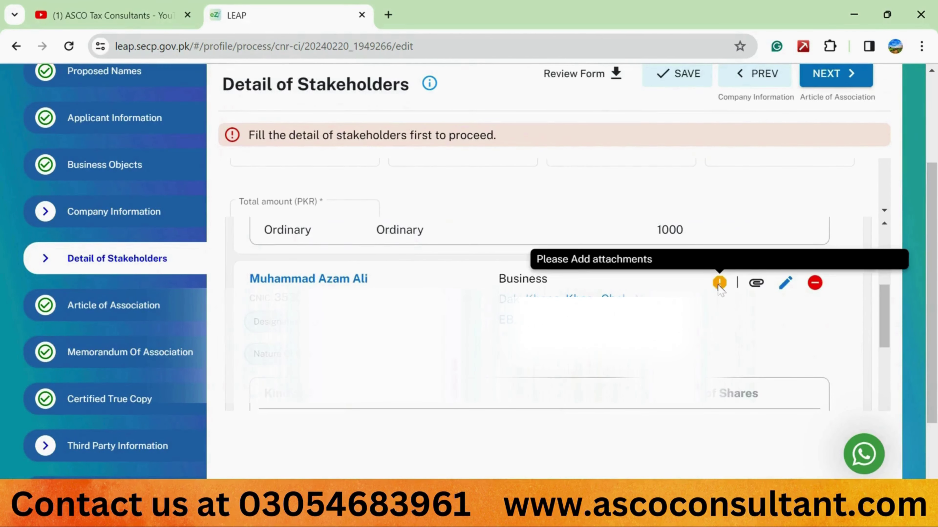
pyautogui.moveTo(720, 286)
pyautogui.click(756, 283)
pyautogui.click(557, 200)
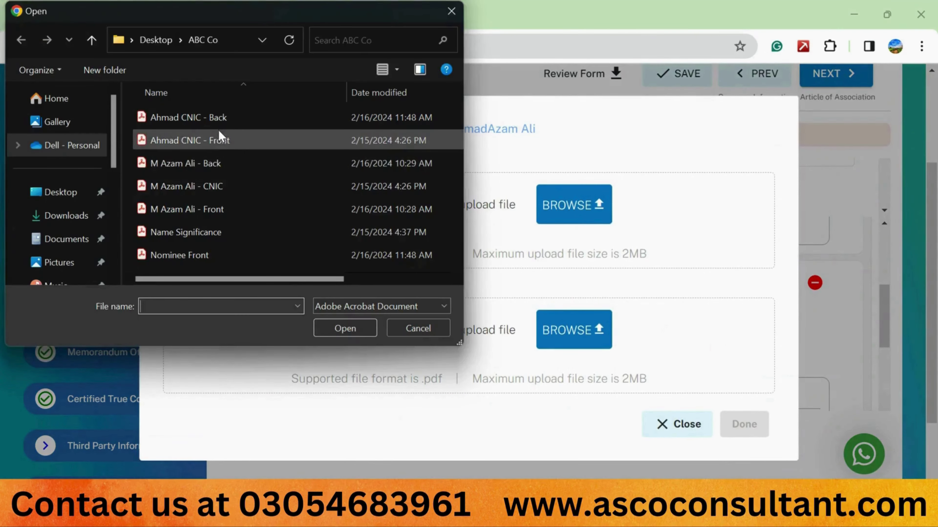
pyautogui.doubleClick(202, 164)
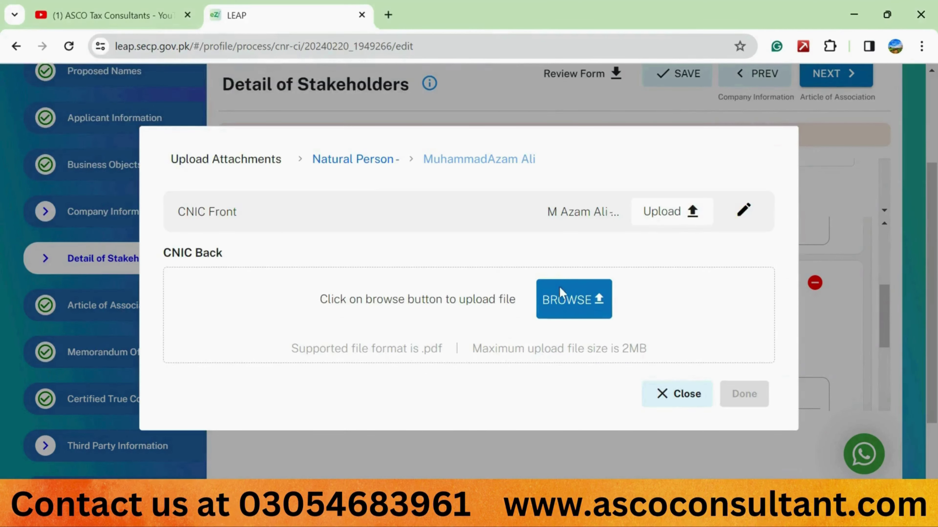
pyautogui.click(559, 292)
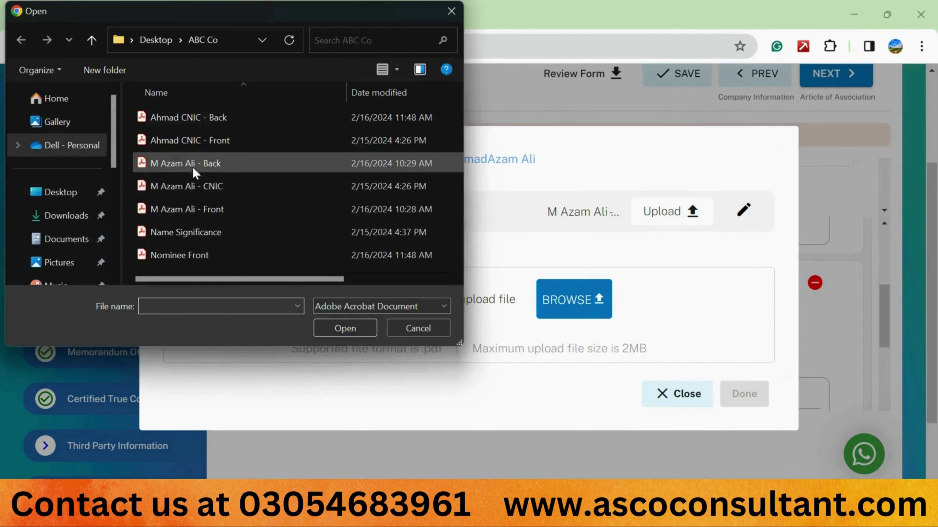
pyautogui.doubleClick(194, 186)
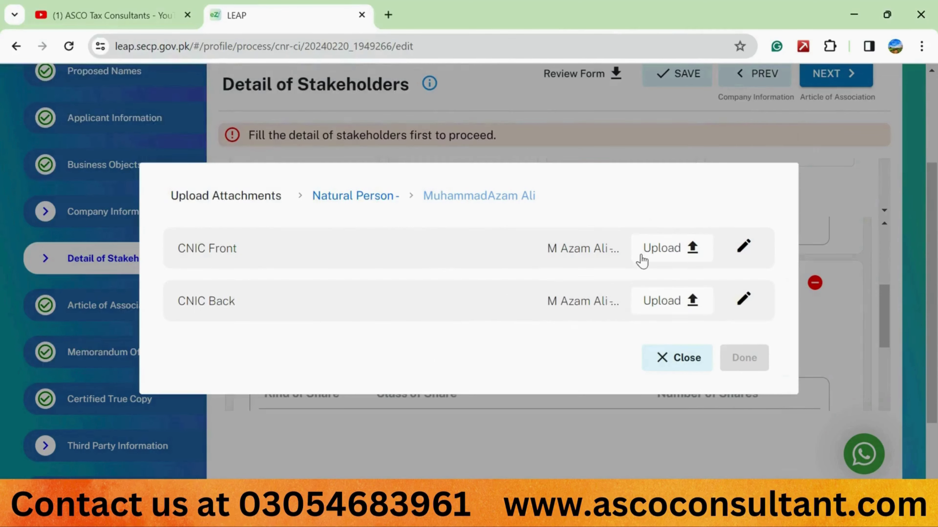
# Upload both CNIC files, check the PDF preview, and save with Done
pyautogui.click(676, 253)
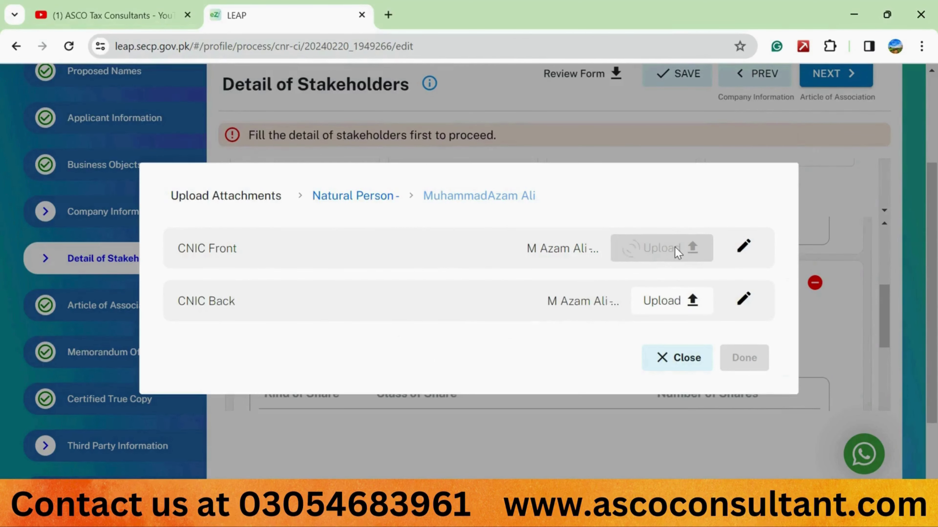
pyautogui.click(668, 303)
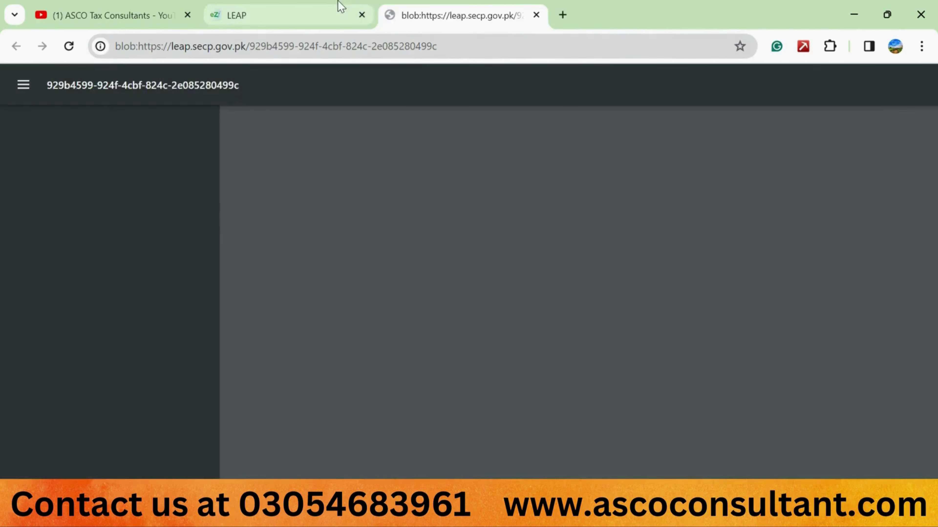
pyautogui.click(337, 8)
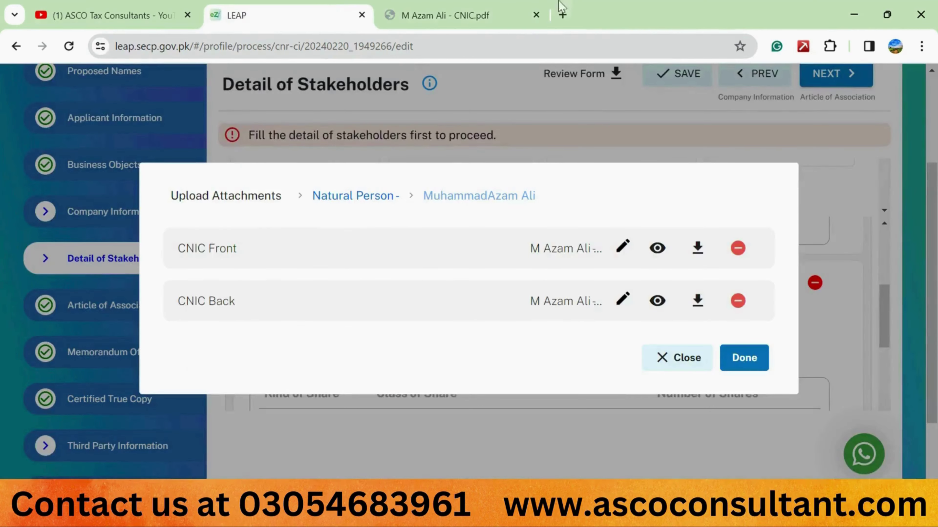
pyautogui.moveTo(543, 10)
pyautogui.click(536, 16)
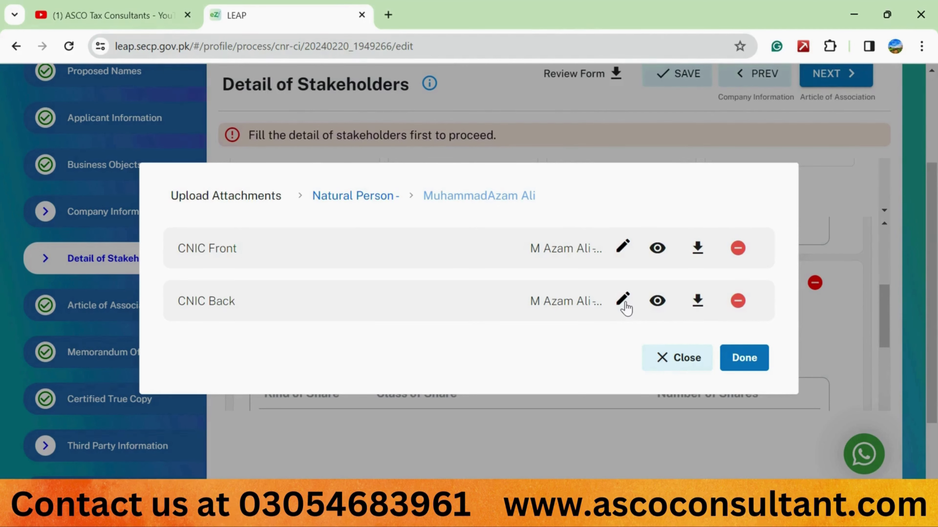
pyautogui.click(743, 358)
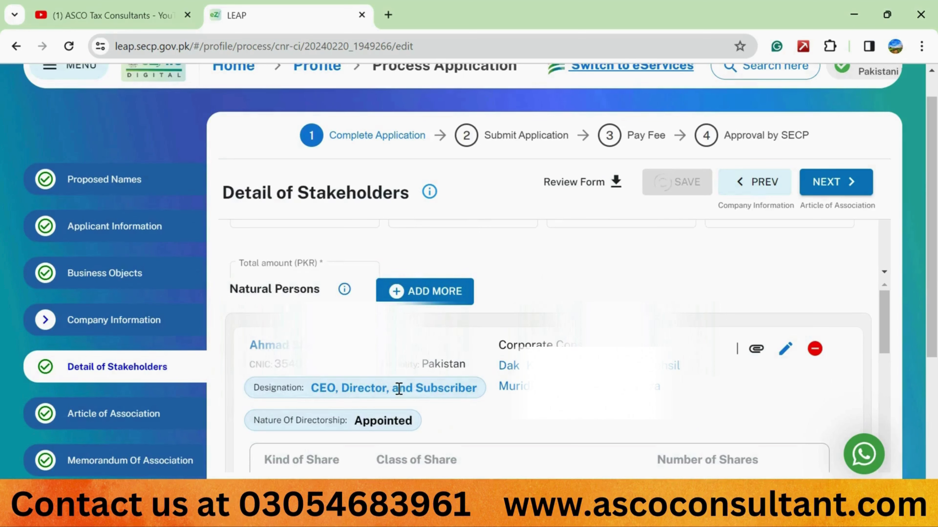
# Reopen the Company Information step from the lower part of the registration sidebar
pyautogui.scroll(-5, 369, 392)
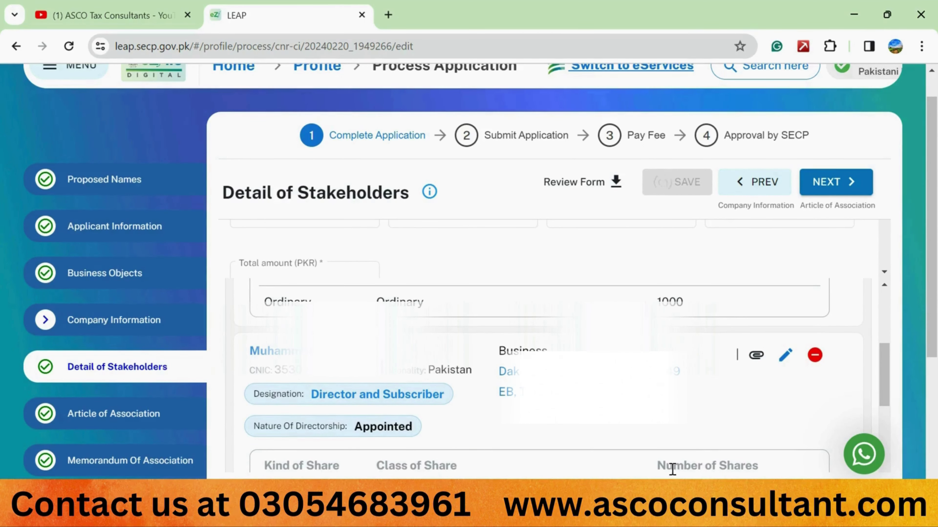
pyautogui.scroll(-5, 574, 434)
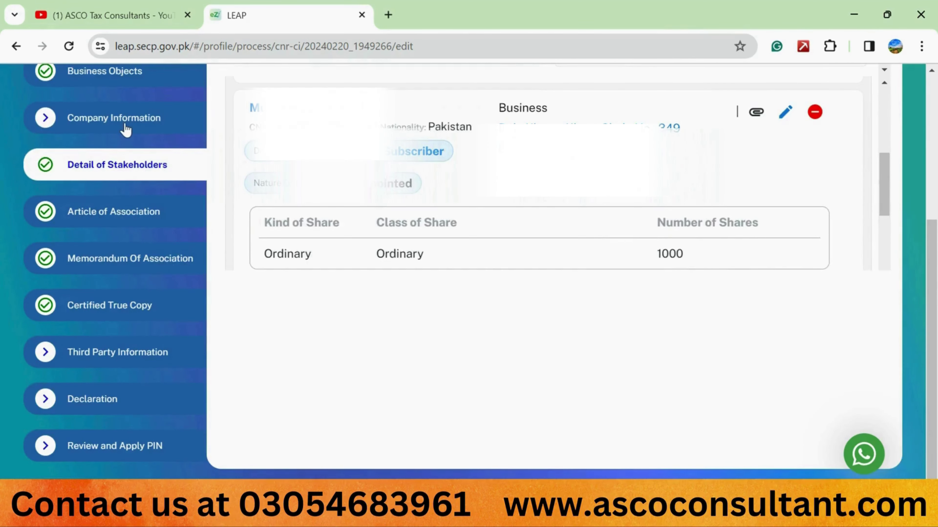
pyautogui.click(101, 129)
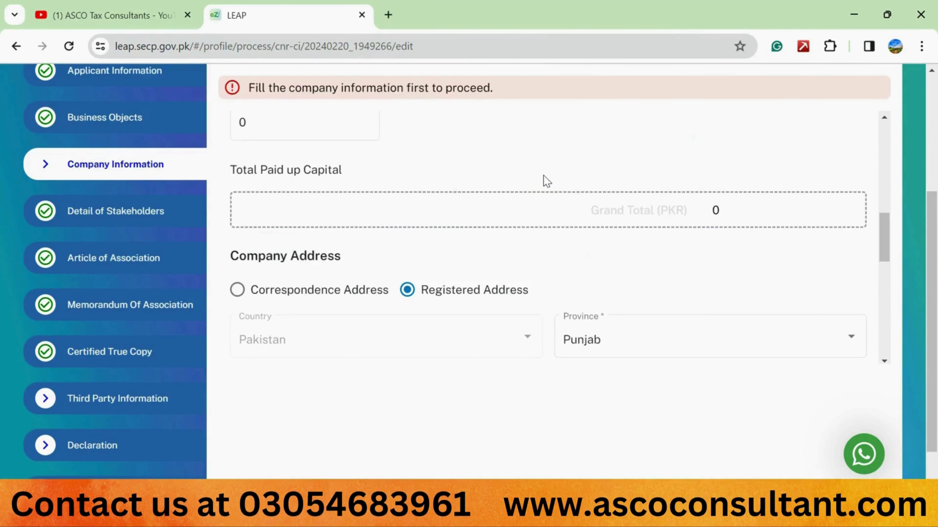
# Raise the paid-up capital face value per share to 10 with the spinner, then continue with NEXT
pyautogui.scroll(3, 542, 175)
pyautogui.click(579, 162)
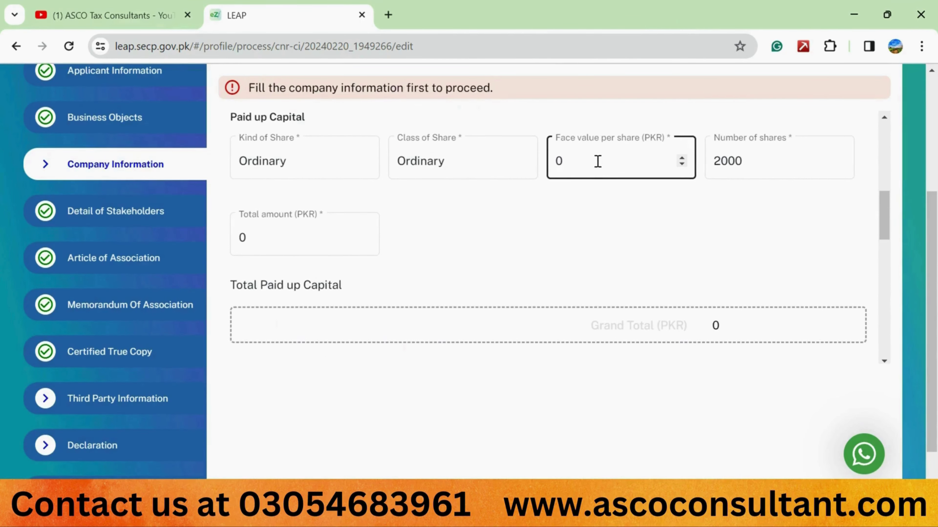
pyautogui.moveTo(883, 219); pyautogui.dragTo(881, 193)
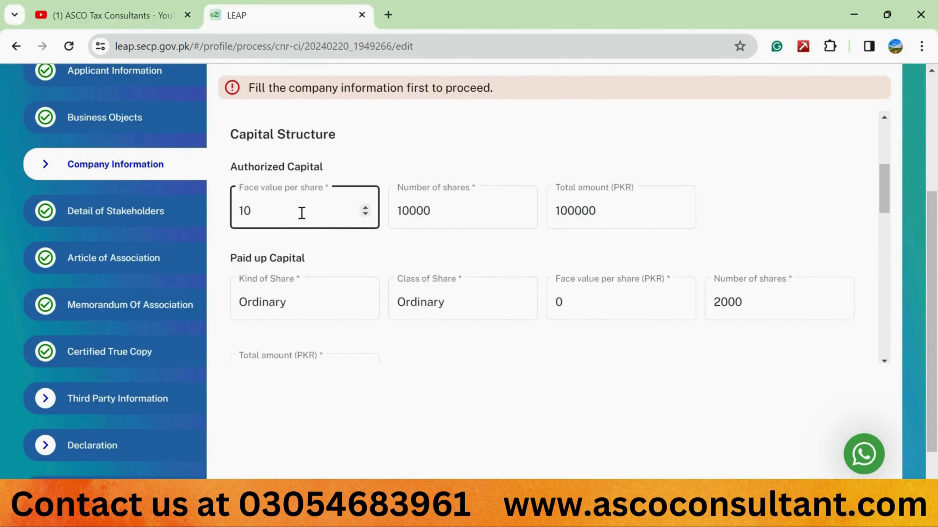
pyautogui.click(681, 300)
pyautogui.click(681, 299)
pyautogui.click(681, 299)
pyautogui.click(681, 299)
pyautogui.click(681, 299)
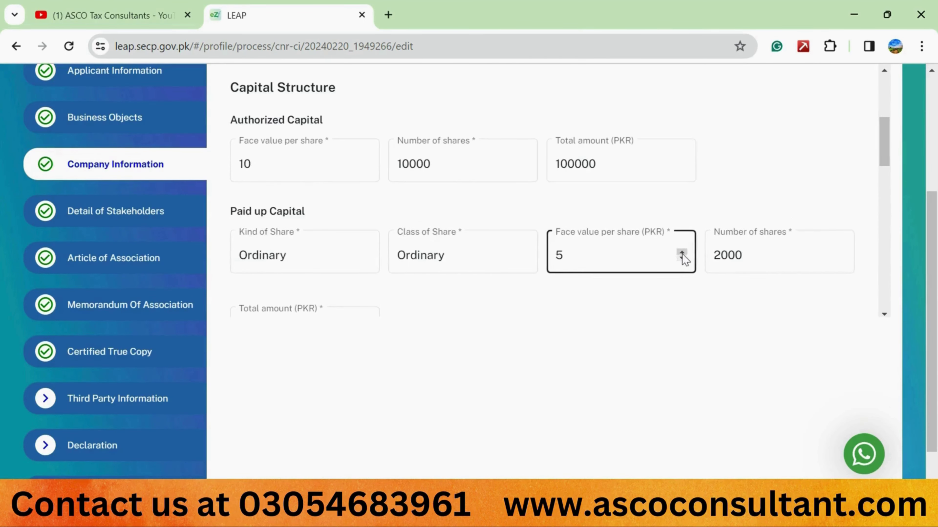
pyautogui.click(682, 253)
pyautogui.click(681, 253)
pyautogui.click(682, 253)
pyautogui.click(682, 253)
pyautogui.click(682, 252)
pyautogui.scroll(8, 745, 163)
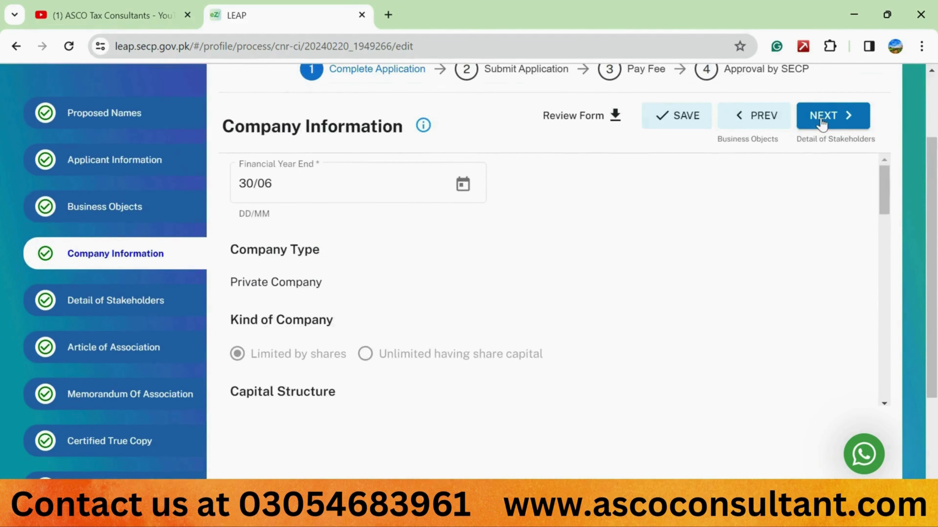
pyautogui.click(820, 117)
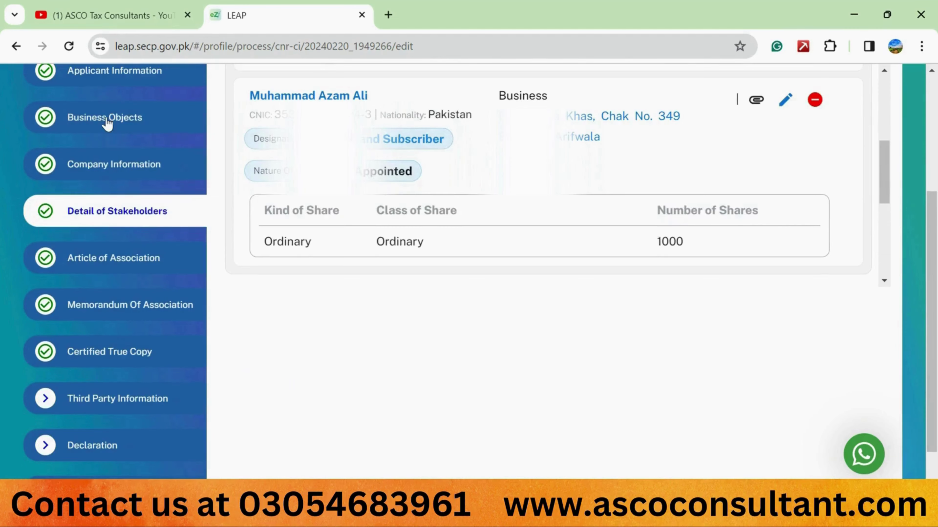
# Scroll through the unamended Article of Association text, then open Memorandum Of Association
pyautogui.scroll(2, 105, 122)
pyautogui.scroll(-3, 106, 120)
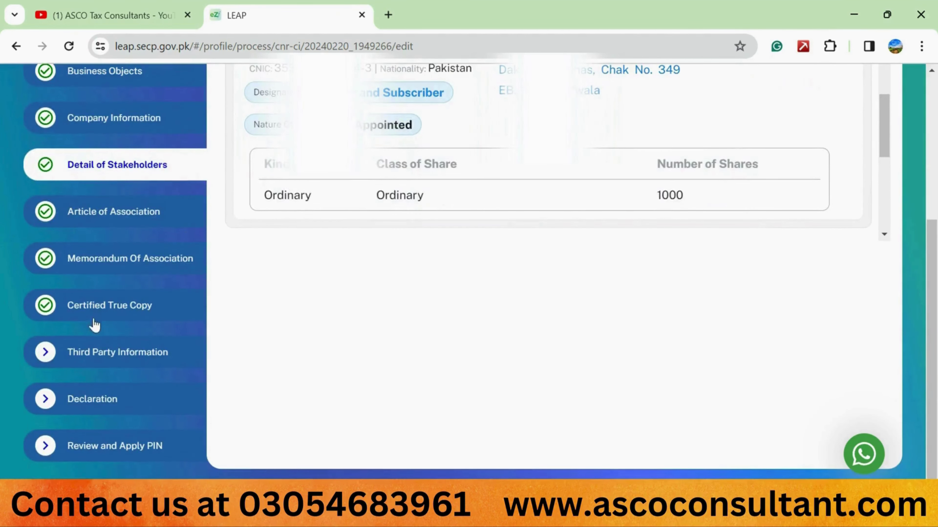
pyautogui.click(115, 218)
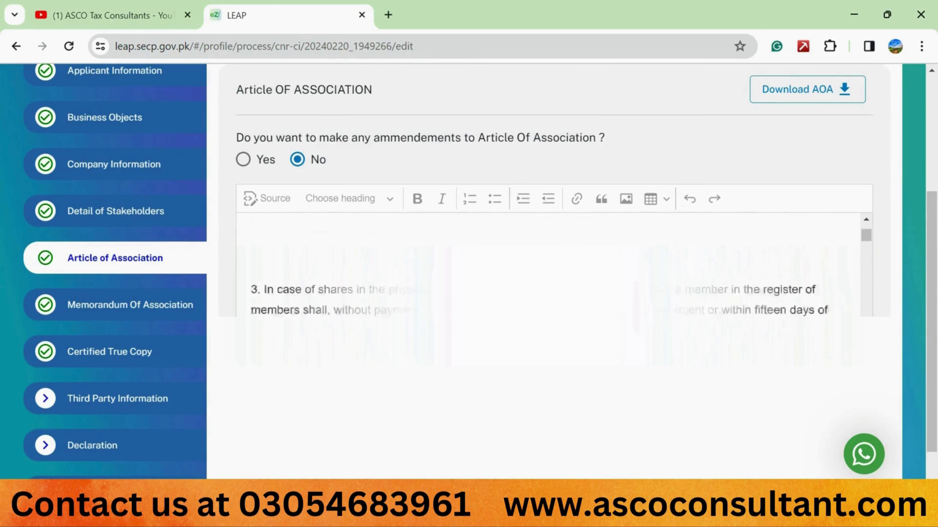
pyautogui.scroll(-15, 548, 264)
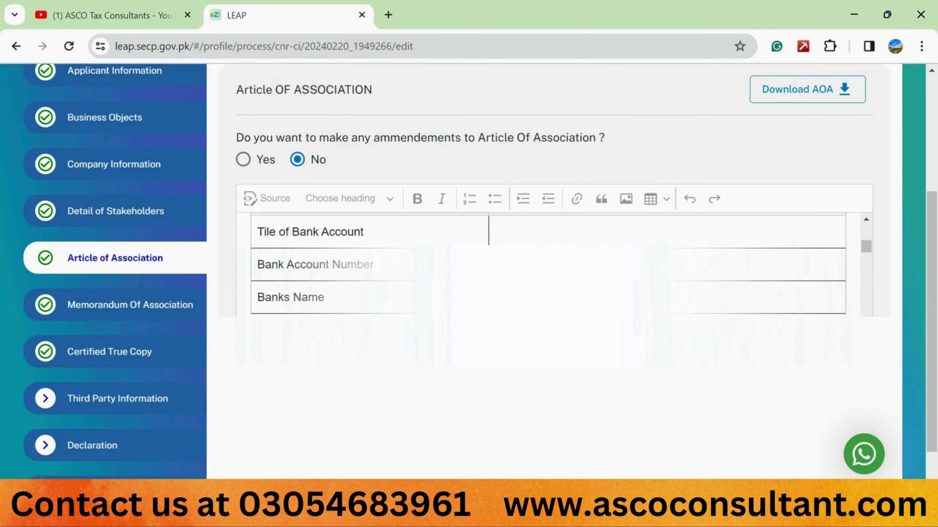
pyautogui.scroll(-15, 548, 264)
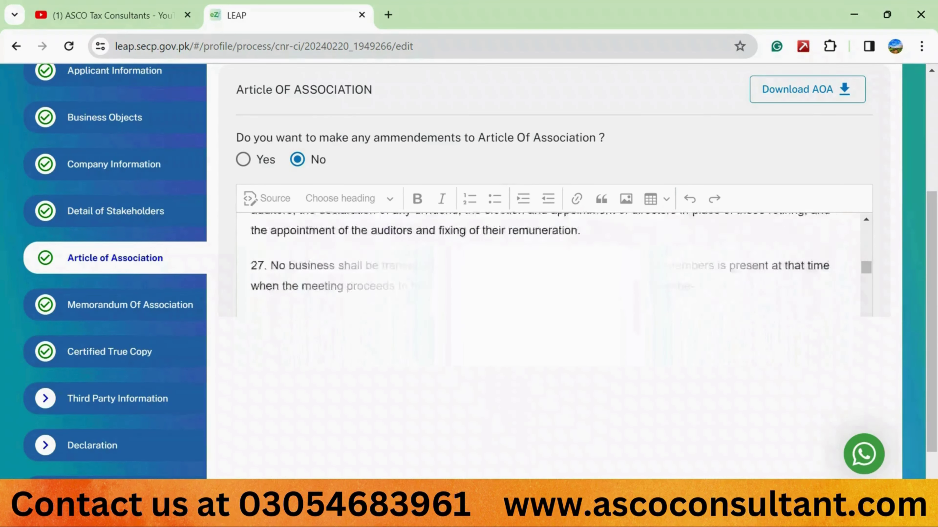
pyautogui.scroll(-15, 548, 264)
pyautogui.scroll(-15, 549, 264)
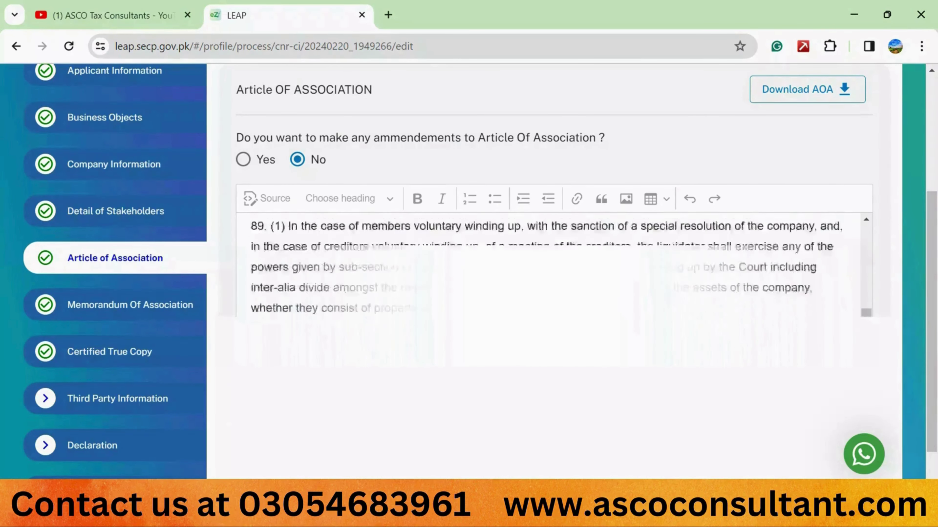
pyautogui.scroll(-15, 548, 264)
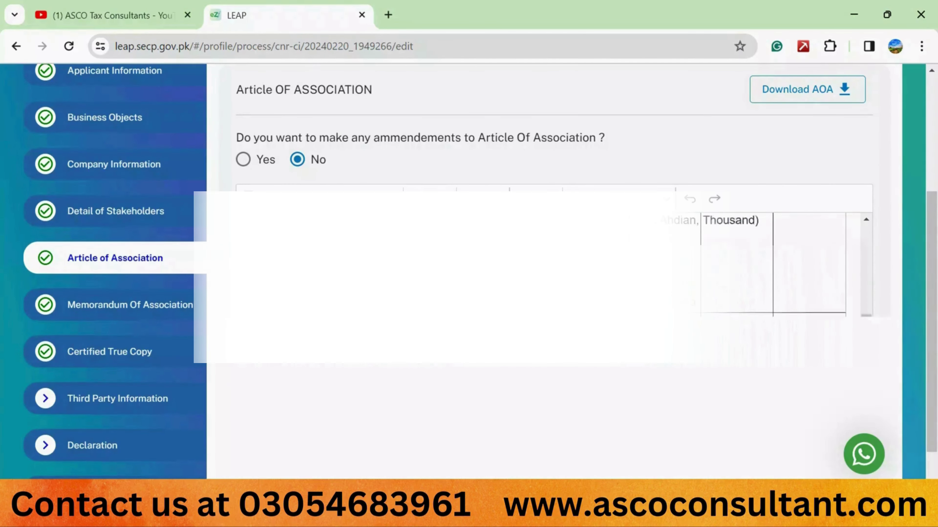
pyautogui.click(124, 307)
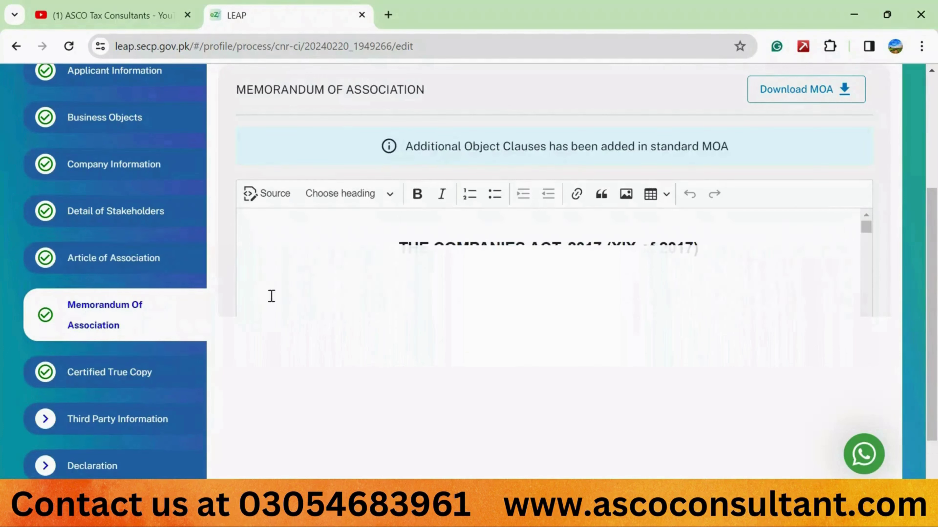
# Look over the Memorandum of Association text, then open the Certified True Copy step
pyautogui.scroll(-20, 549, 263)
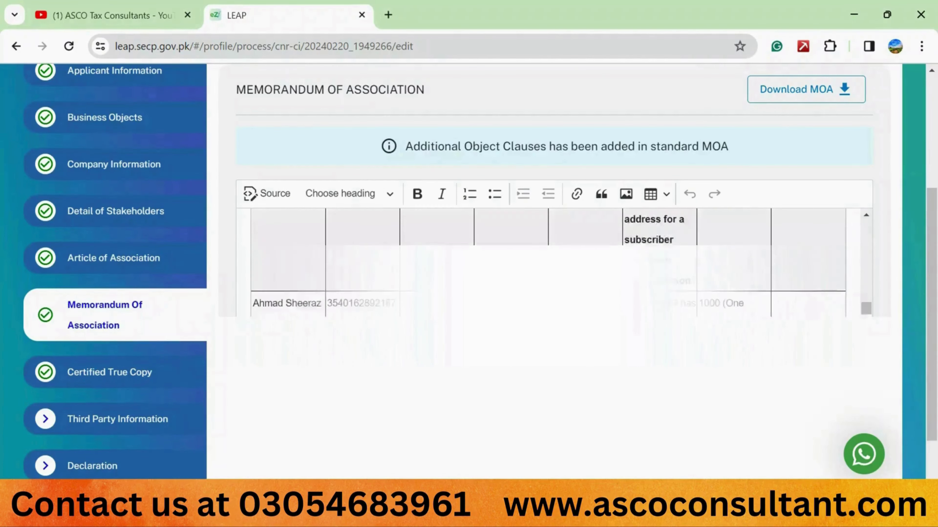
pyautogui.scroll(3, 548, 263)
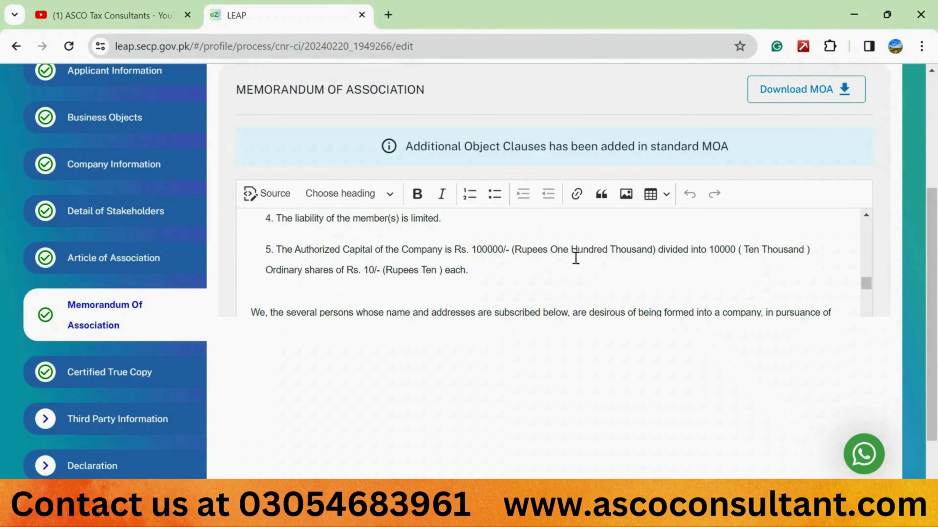
pyautogui.click(136, 376)
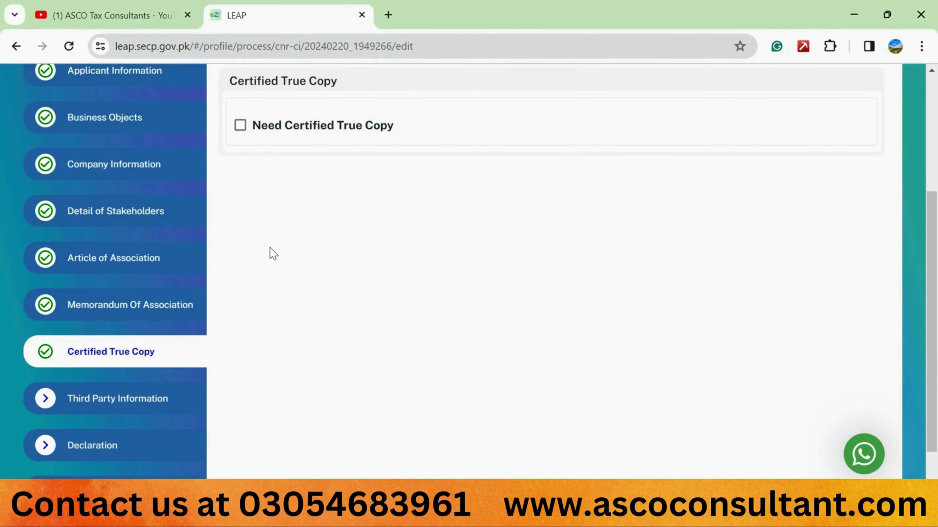
# Fill in the Unit, Complex/Street and Area/Locality fields of the third party company address
pyautogui.scroll(-2, 111, 365)
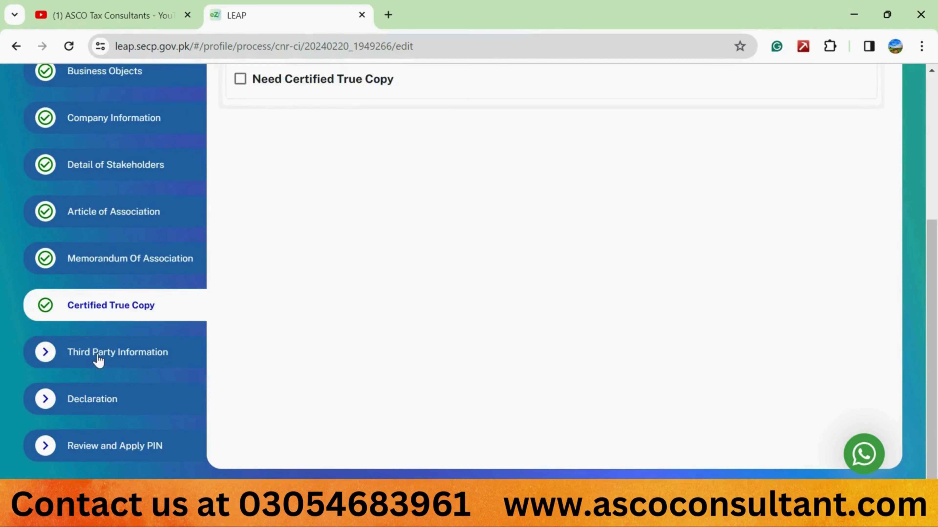
pyautogui.click(98, 361)
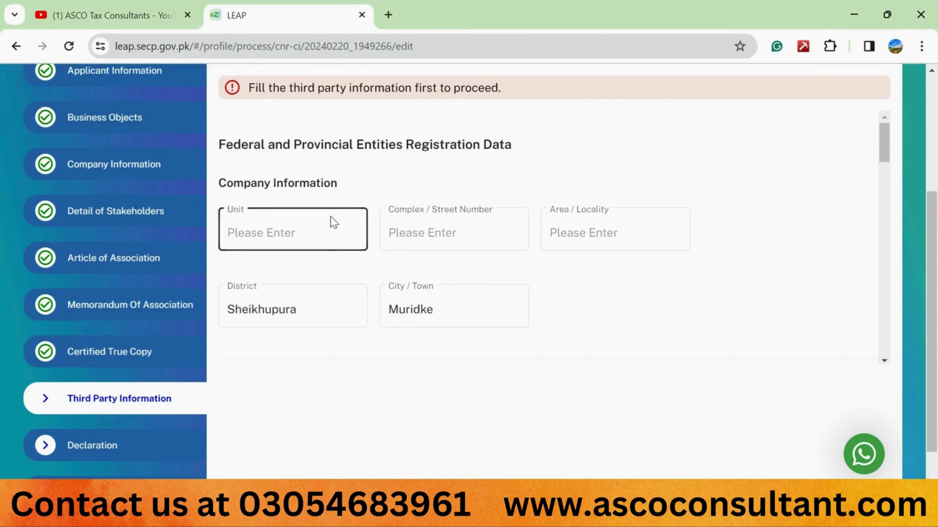
pyautogui.click(327, 225)
pyautogui.write('Dak')
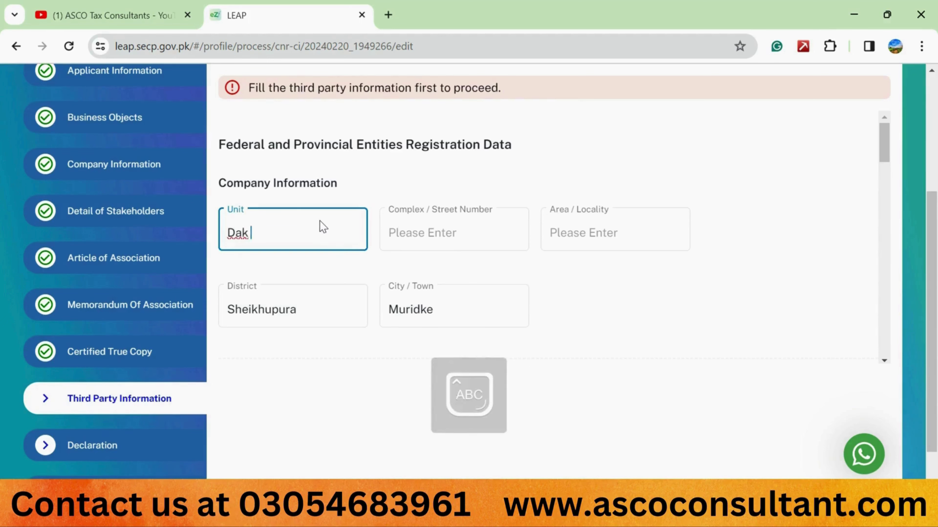
pyautogui.press('capslock')
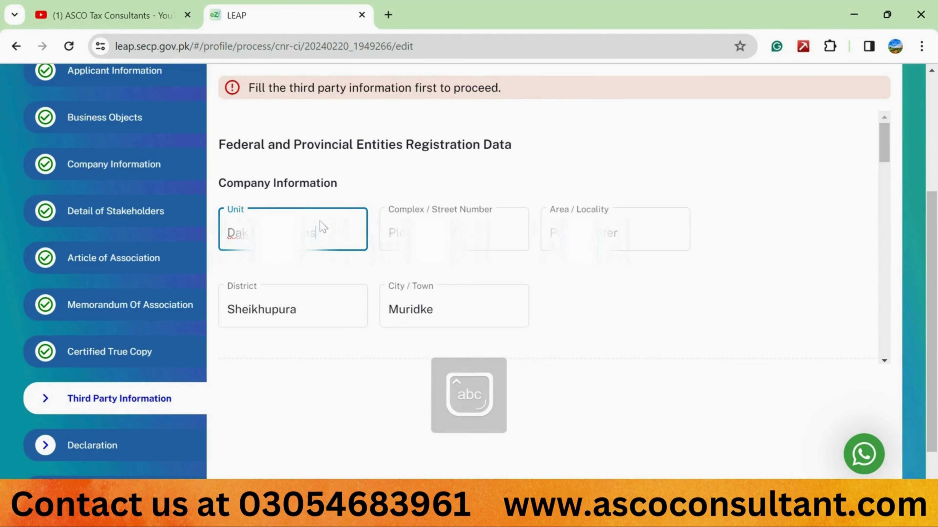
pyautogui.write('Ahdian')
pyautogui.press('Tab')
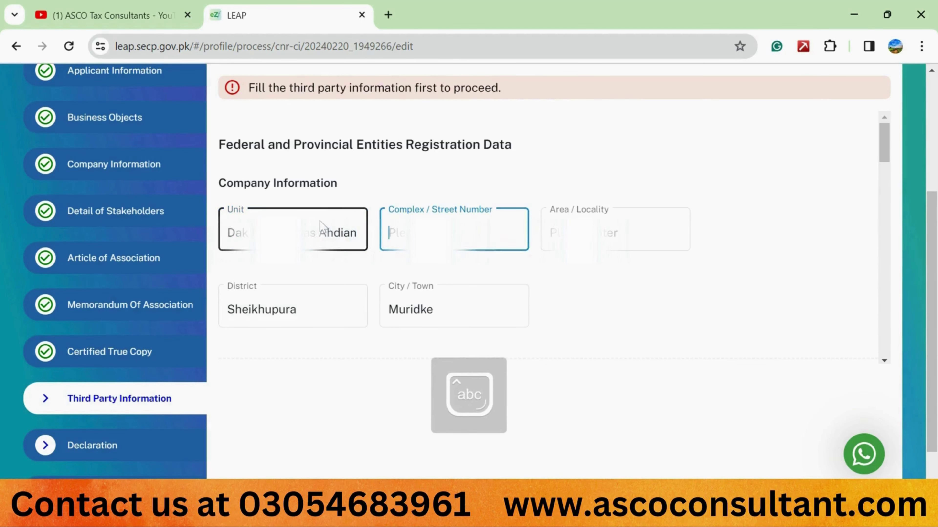
pyautogui.write('T')
pyautogui.press('capslock')
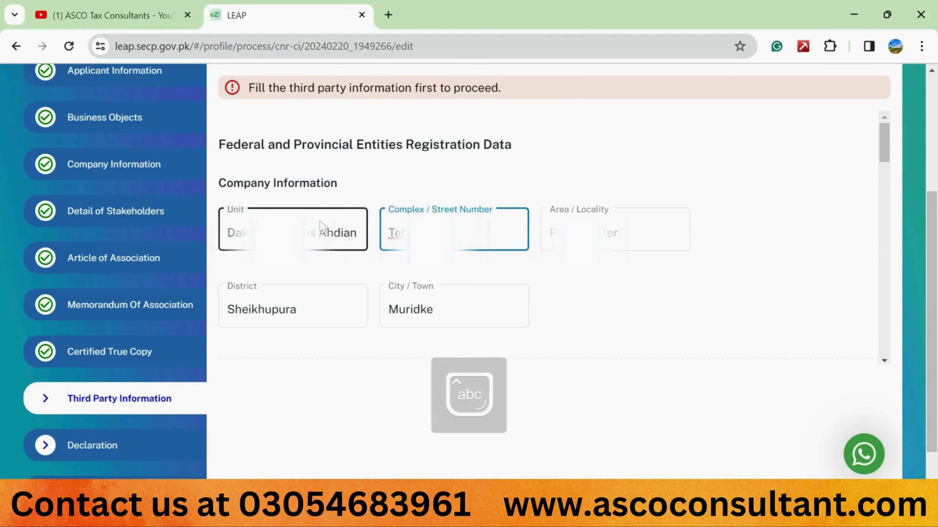
pyautogui.press('Tab')
pyautogui.write('Di ')
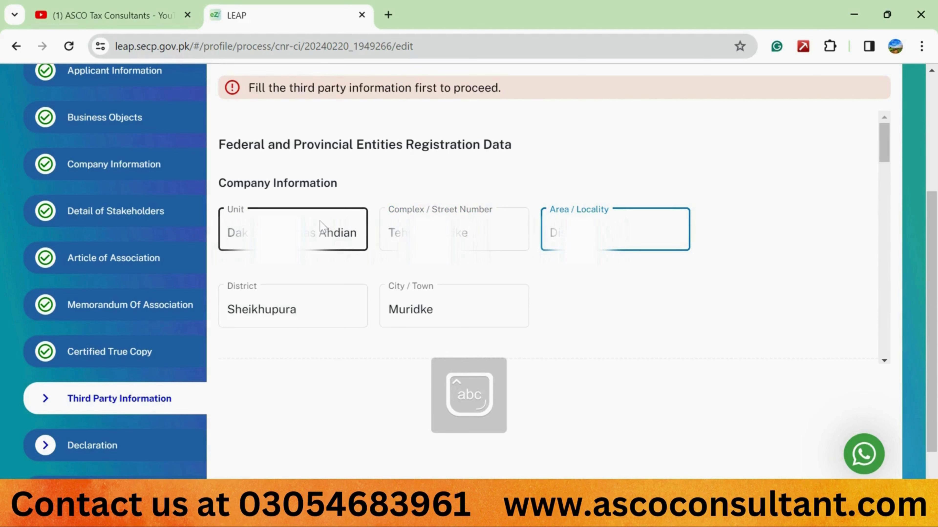
pyautogui.write('heikhupura')
# Set Capacity to Benami/Lessee/Tenant and Business Share to 1 percent
pyautogui.scroll(-5, 317, 280)
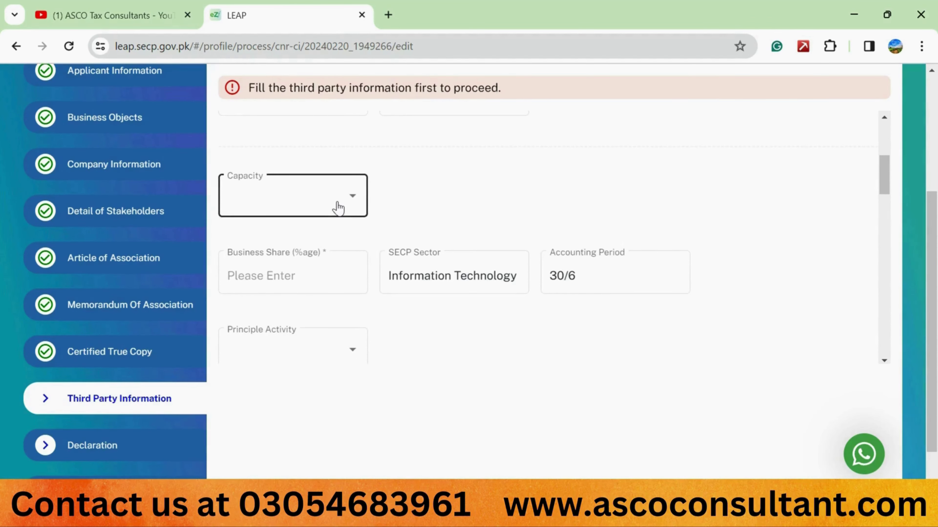
pyautogui.click(337, 208)
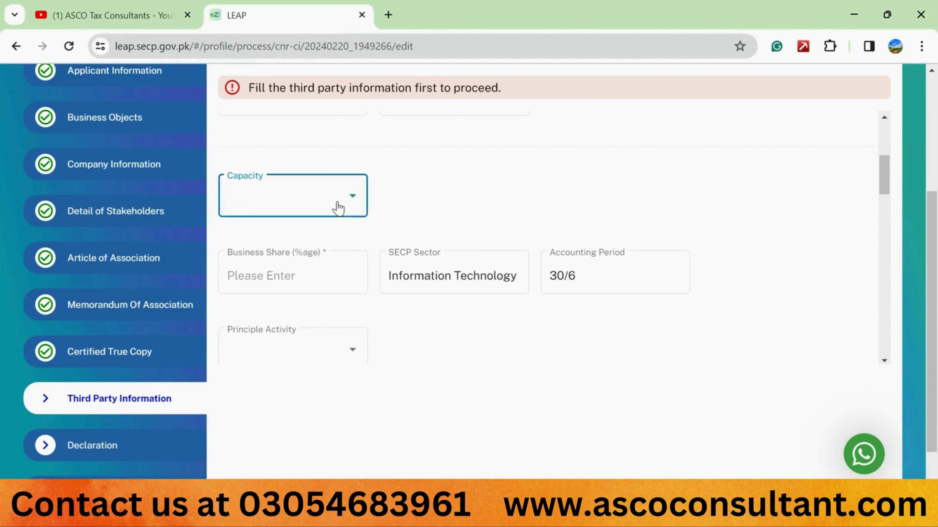
pyautogui.click(300, 237)
pyautogui.scroll(-2, 429, 207)
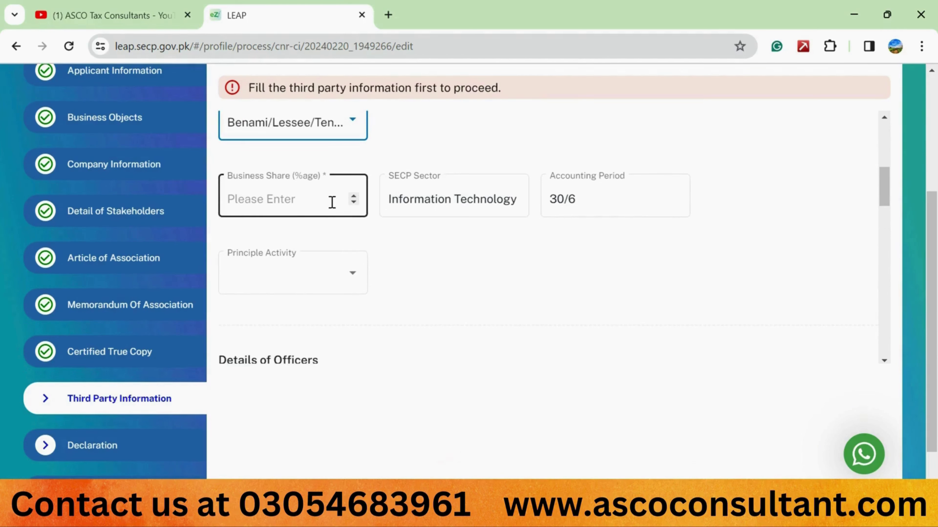
pyautogui.click(355, 197)
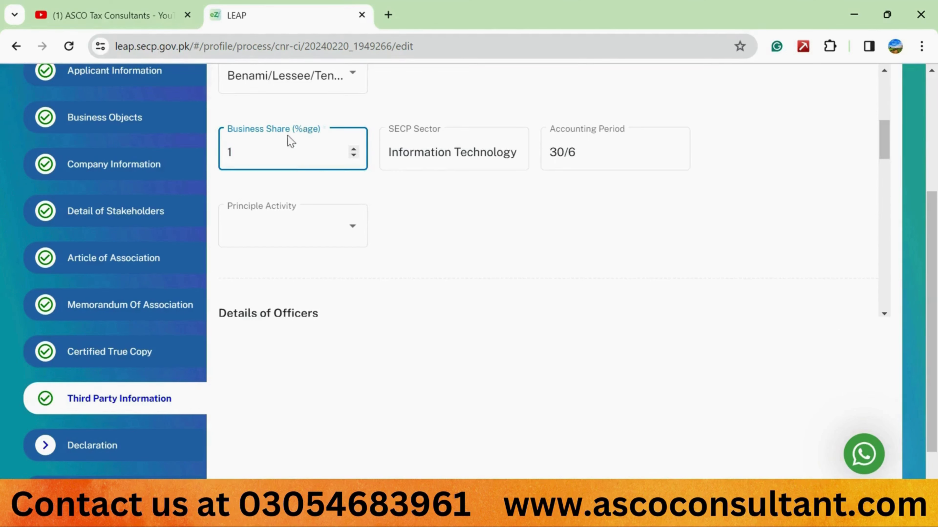
pyautogui.click(353, 150)
pyautogui.click(354, 155)
pyautogui.click(491, 199)
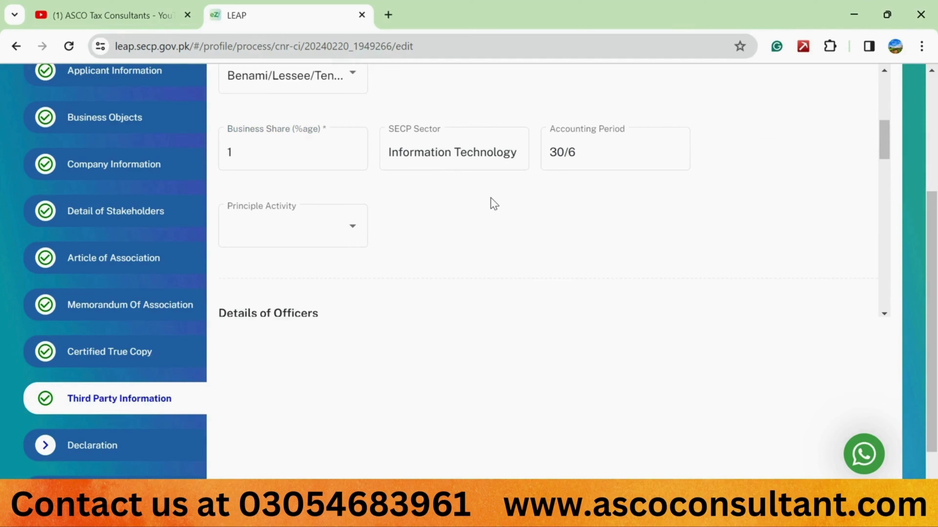
# Save progress via the Business Objects section and return to Third Party Information
pyautogui.scroll(3, 491, 201)
pyautogui.scroll(-3, 491, 201)
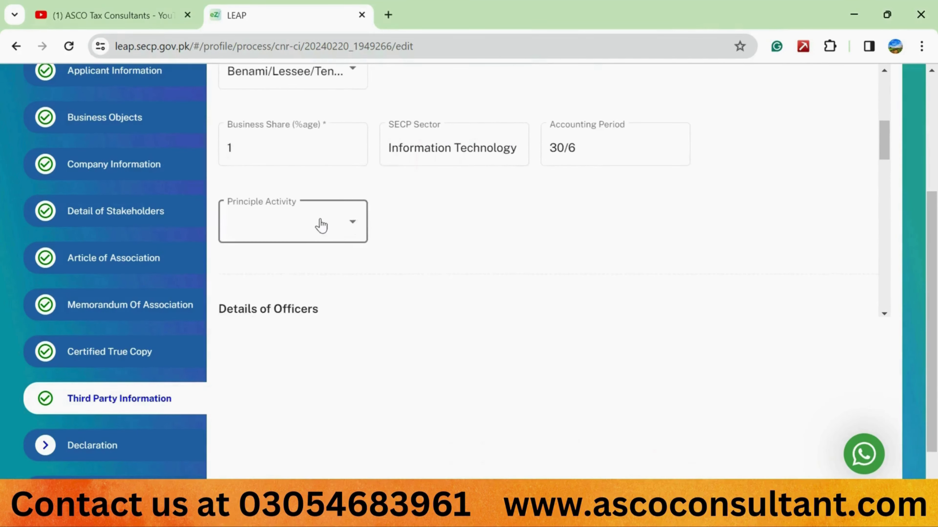
pyautogui.click(321, 226)
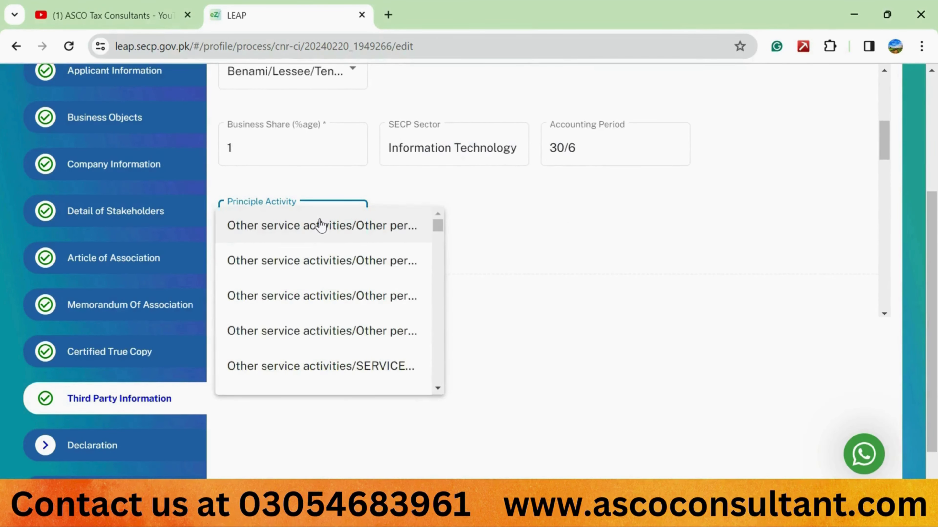
pyautogui.click(453, 186)
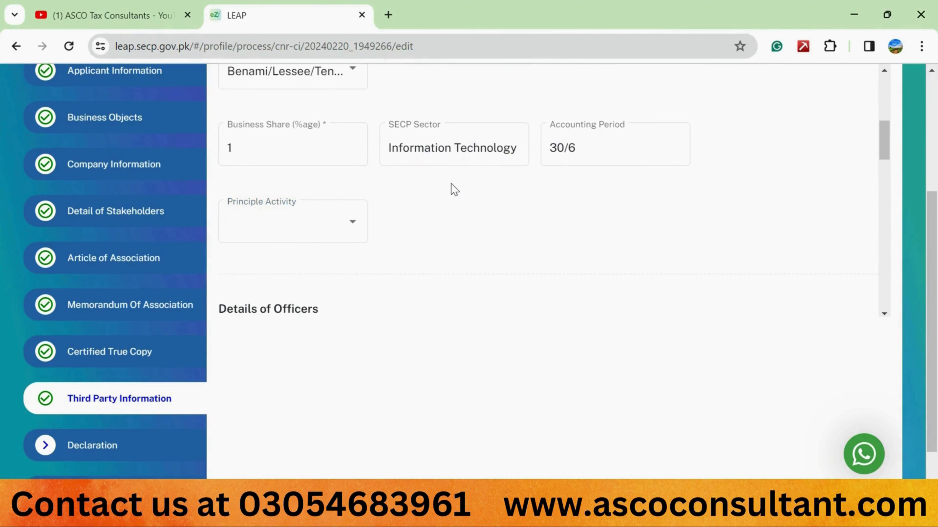
pyautogui.scroll(10, 454, 190)
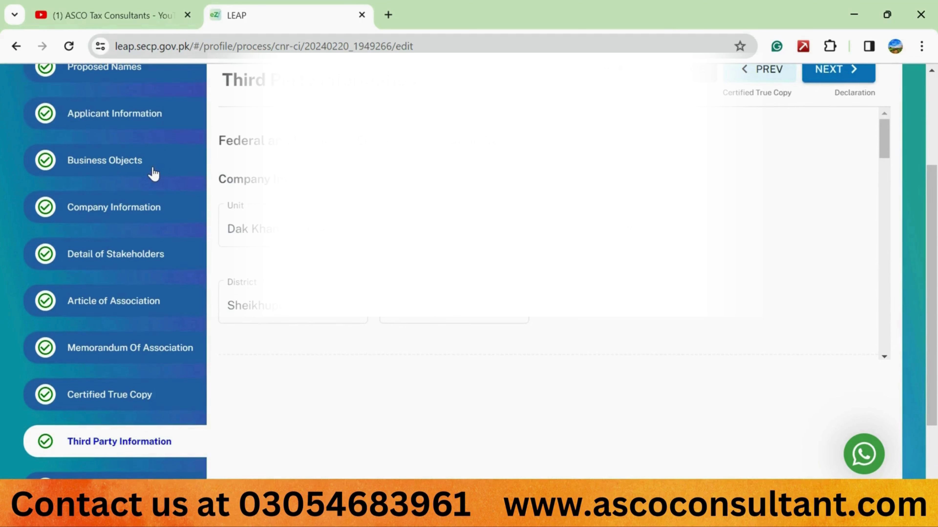
pyautogui.click(120, 167)
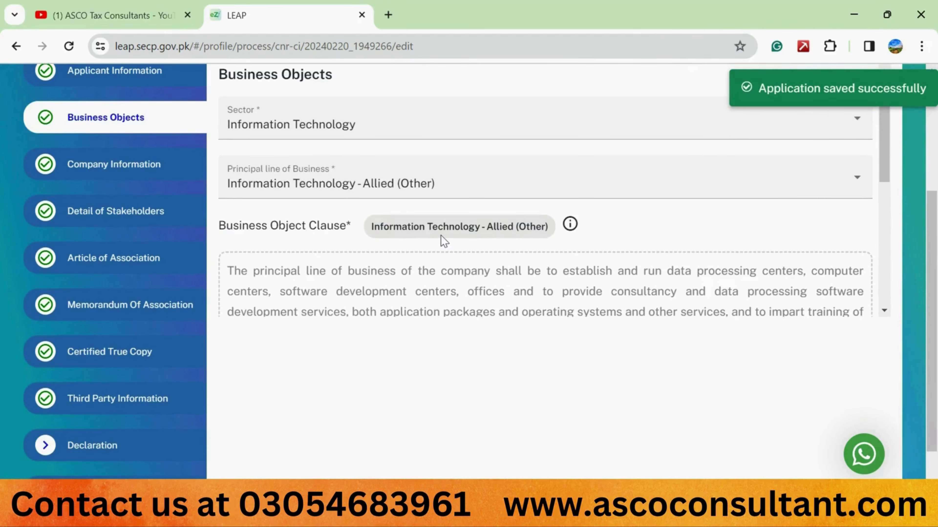
pyautogui.click(130, 399)
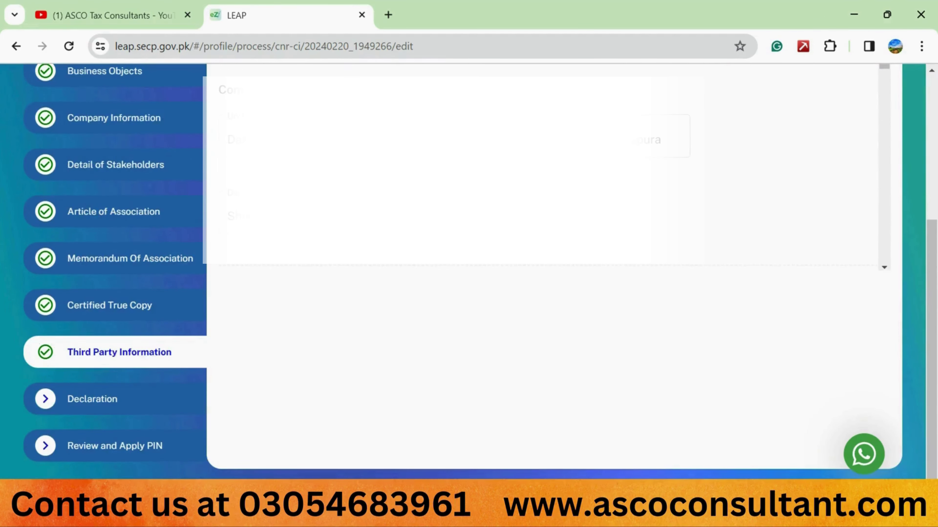
# Set Principle Activity to an 'Information and communication' option under the Information Technology sector
pyautogui.click(341, 170)
pyautogui.scroll(-3, 342, 173)
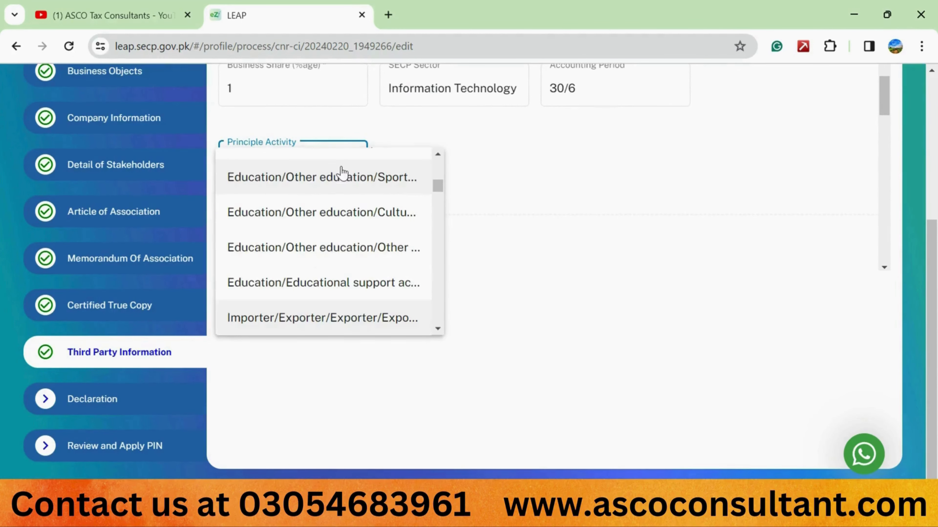
pyautogui.scroll(-4, 342, 172)
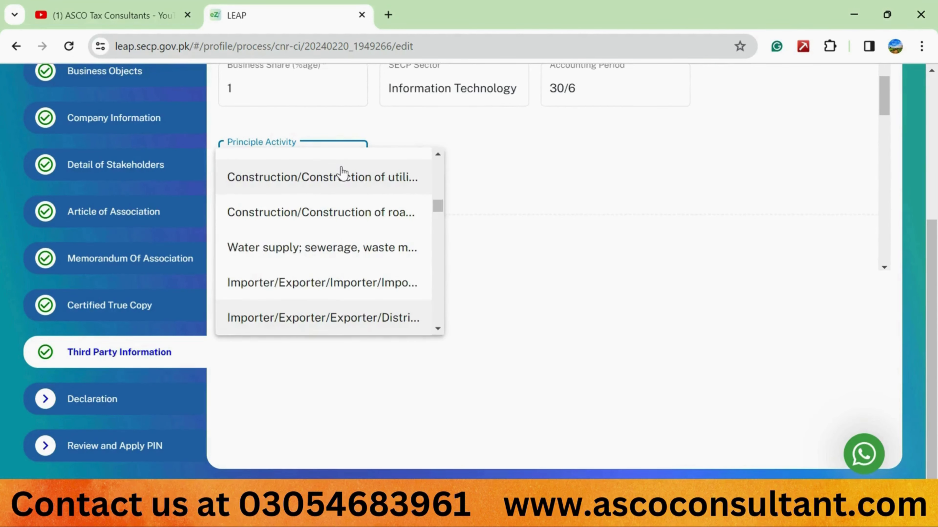
pyautogui.scroll(-4, 342, 172)
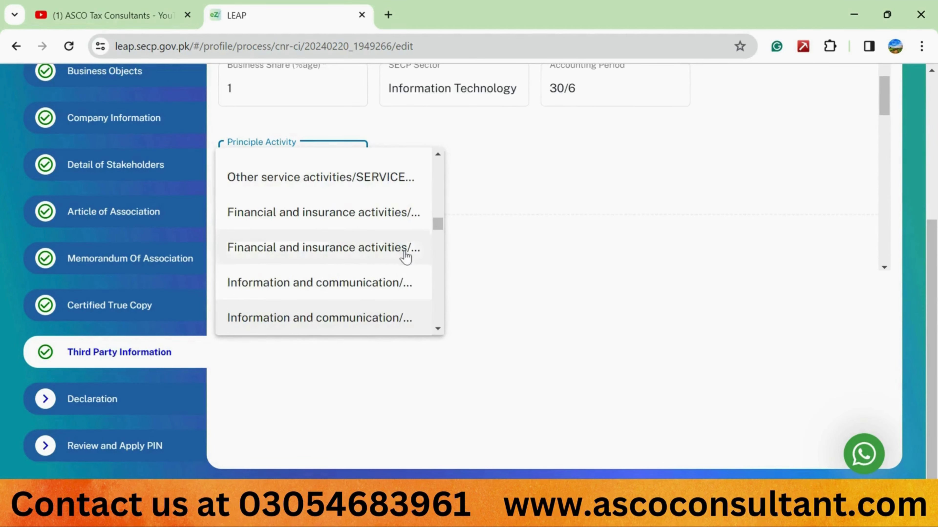
pyautogui.click(438, 329)
pyautogui.click(438, 329)
pyautogui.click(438, 329)
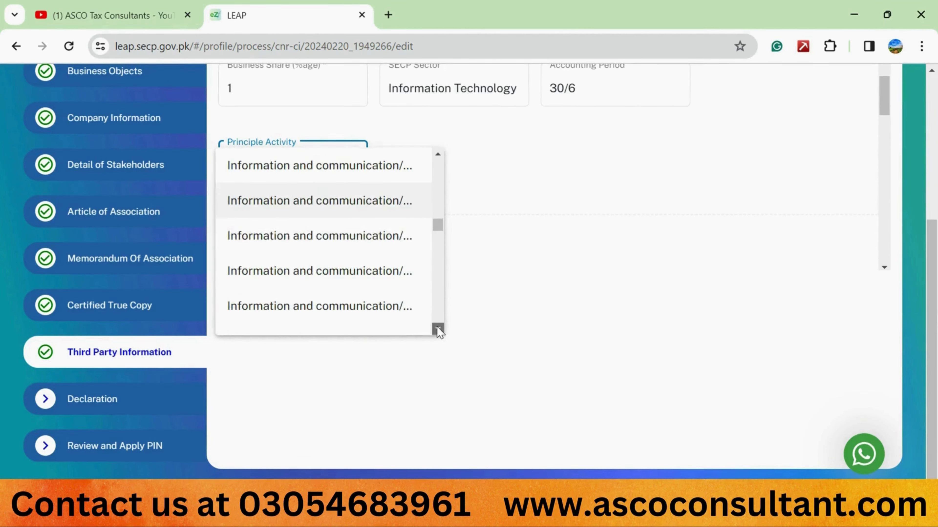
pyautogui.click(367, 305)
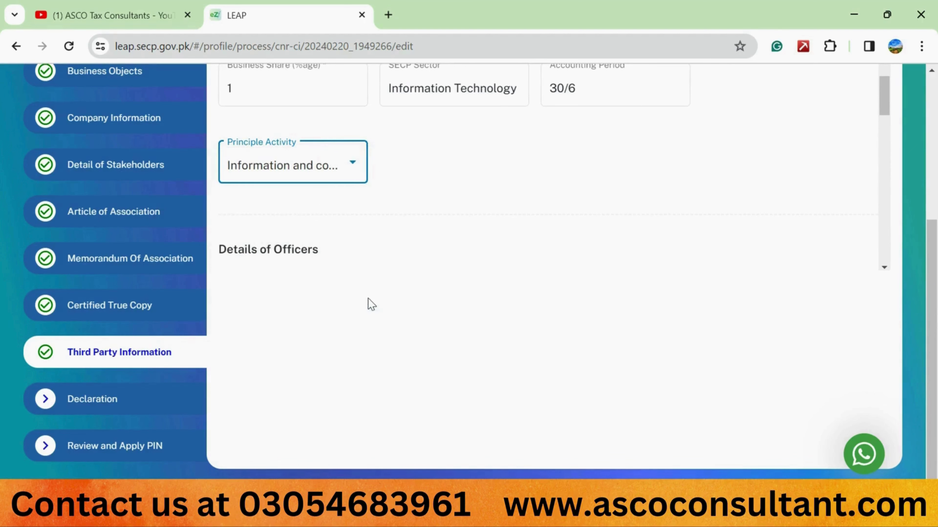
pyautogui.click(357, 164)
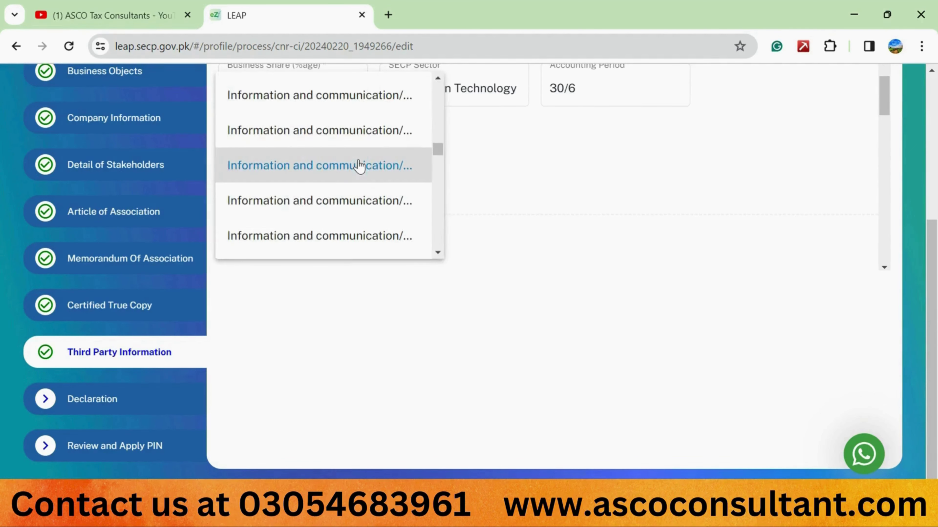
pyautogui.scroll(-2, 366, 203)
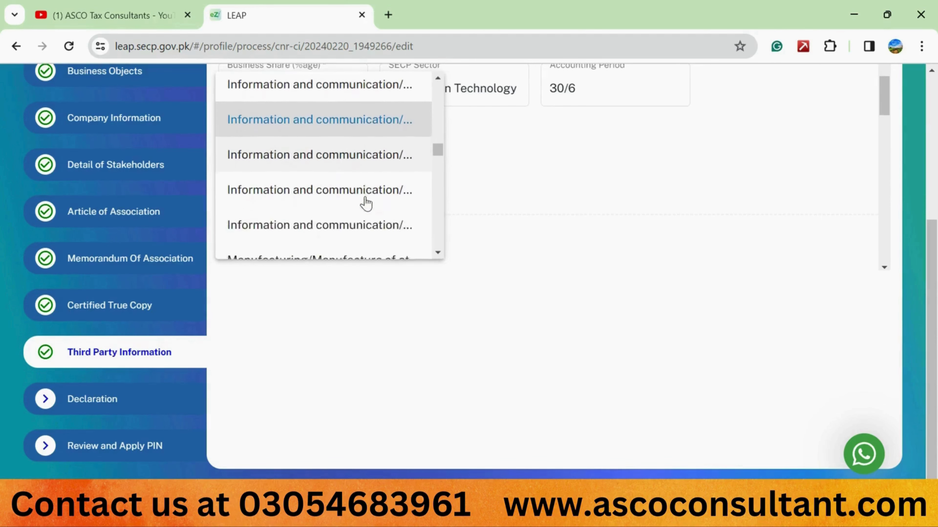
pyautogui.click(353, 196)
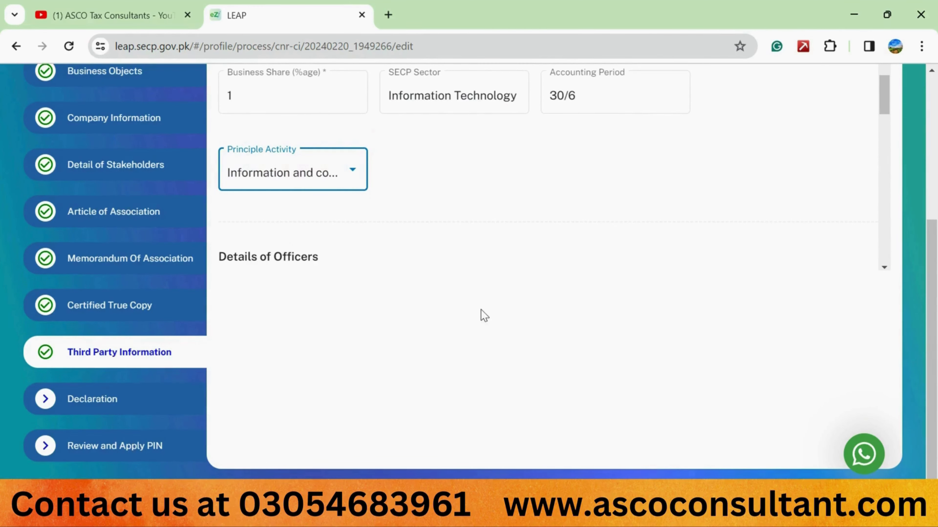
pyautogui.scroll(2, 602, 263)
pyautogui.scroll(3, 603, 264)
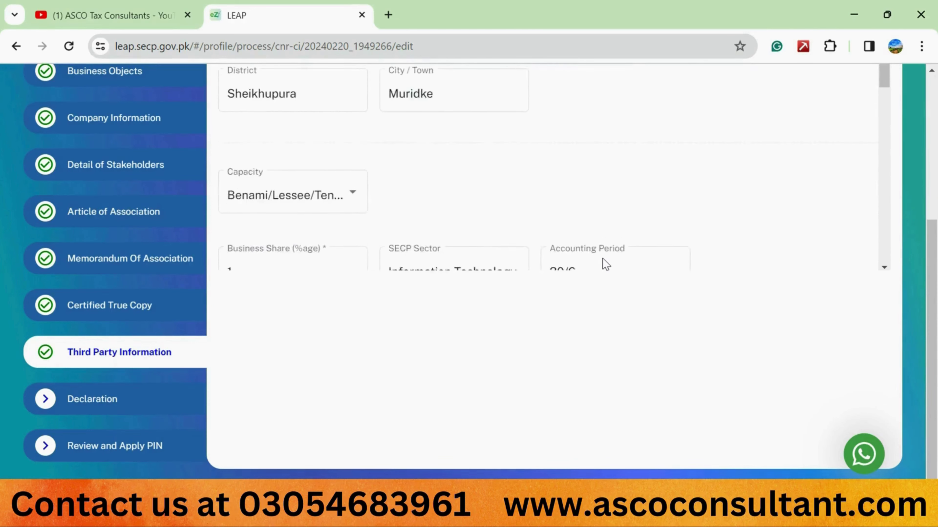
pyautogui.scroll(-5, 603, 264)
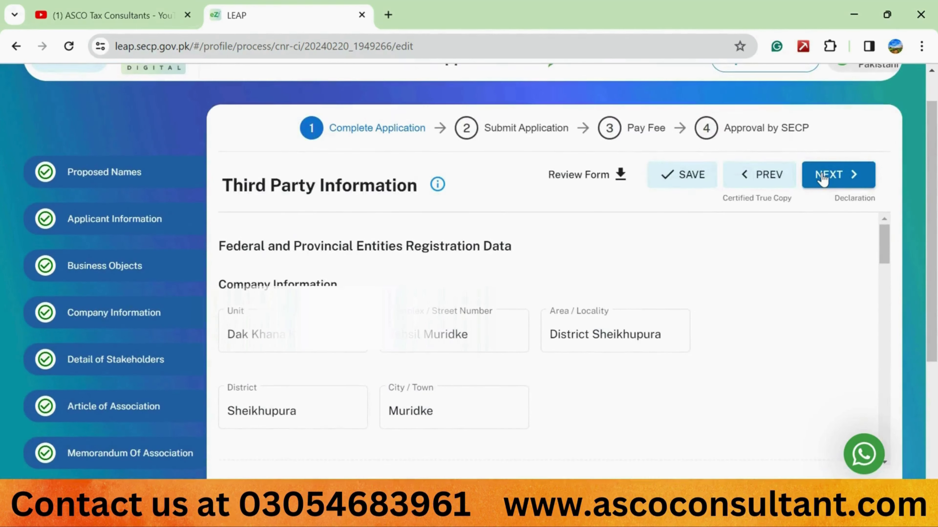
# In Declaration, choose 'A person named in the articles as Director of the proposed company'
pyautogui.click(823, 177)
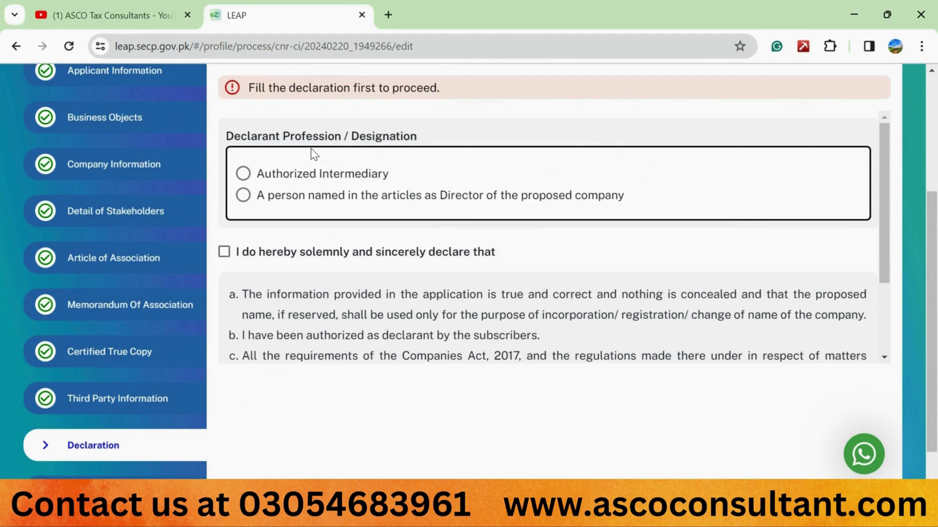
pyautogui.click(243, 196)
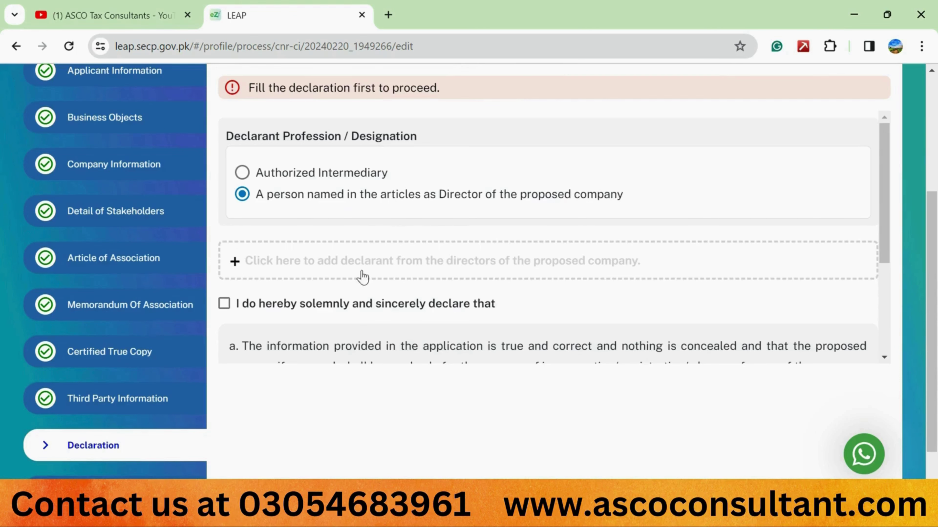
# Add the first director as CI Declarant with ADD & NOTIFY and tick the solemn declaration
pyautogui.click(418, 274)
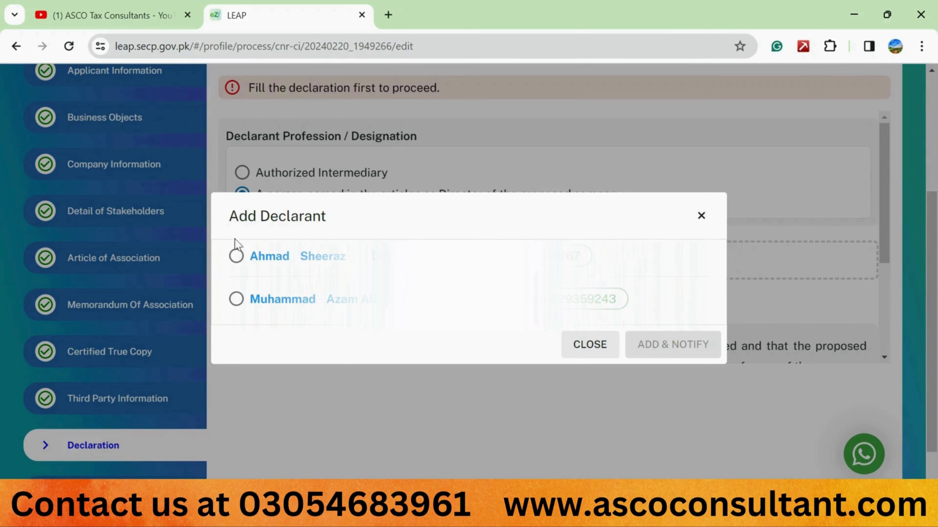
pyautogui.click(236, 256)
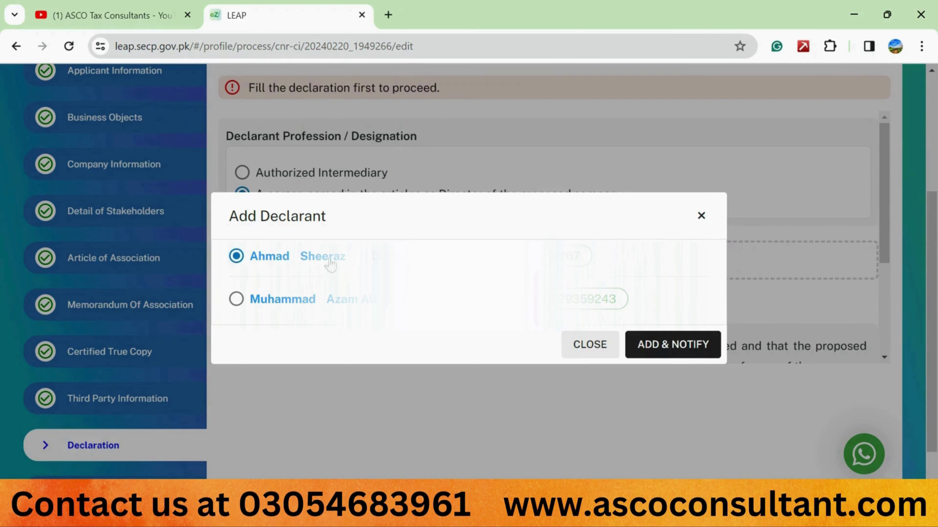
pyautogui.click(658, 345)
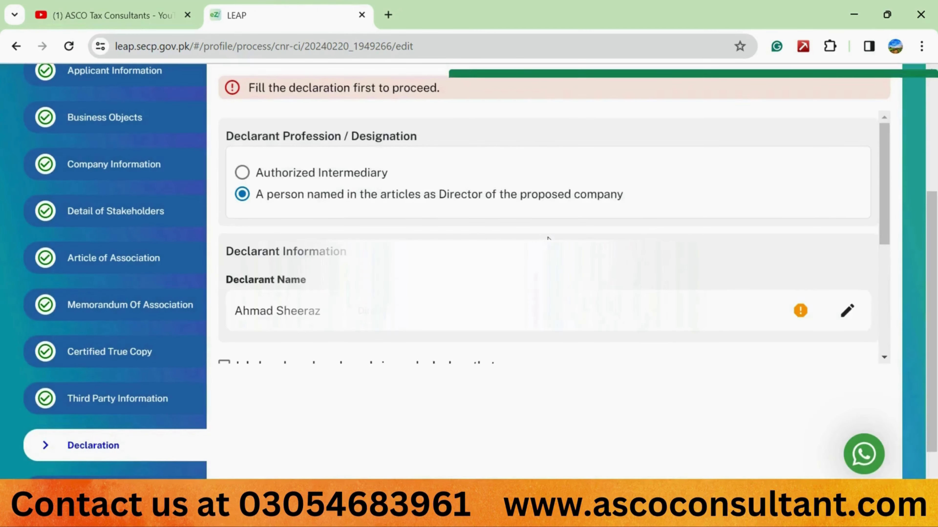
pyautogui.scroll(-2, 604, 273)
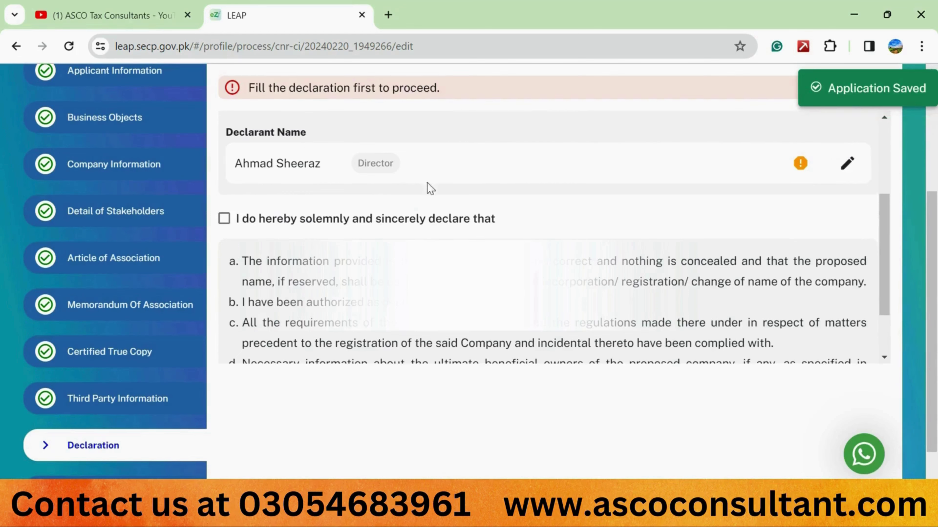
pyautogui.click(226, 221)
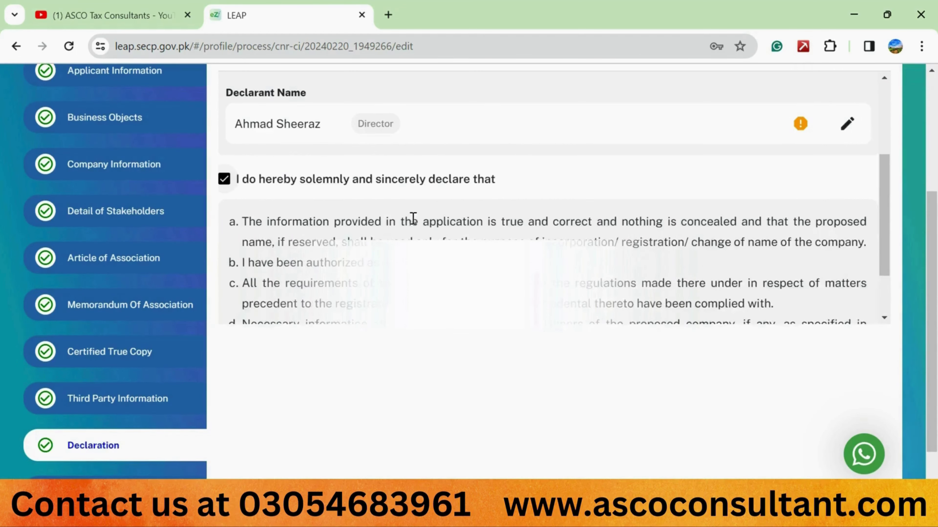
pyautogui.scroll(-2, 413, 218)
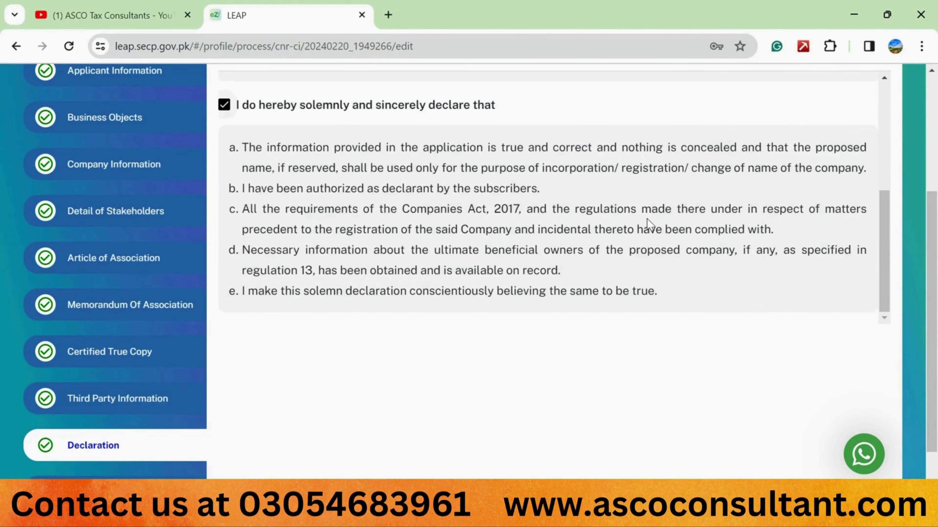
pyautogui.scroll(10, 727, 185)
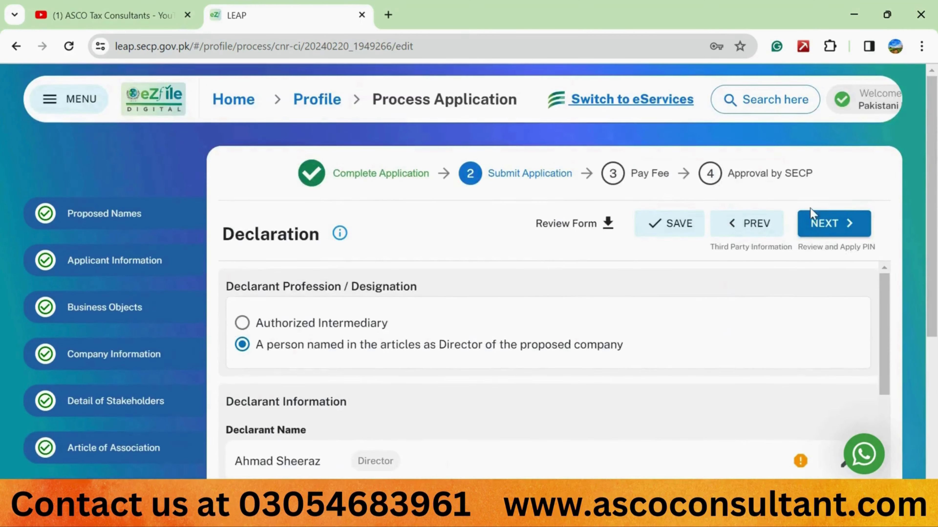
# Continue from Declaration to the Review and Apply PIN page while its review content loads
pyautogui.click(833, 226)
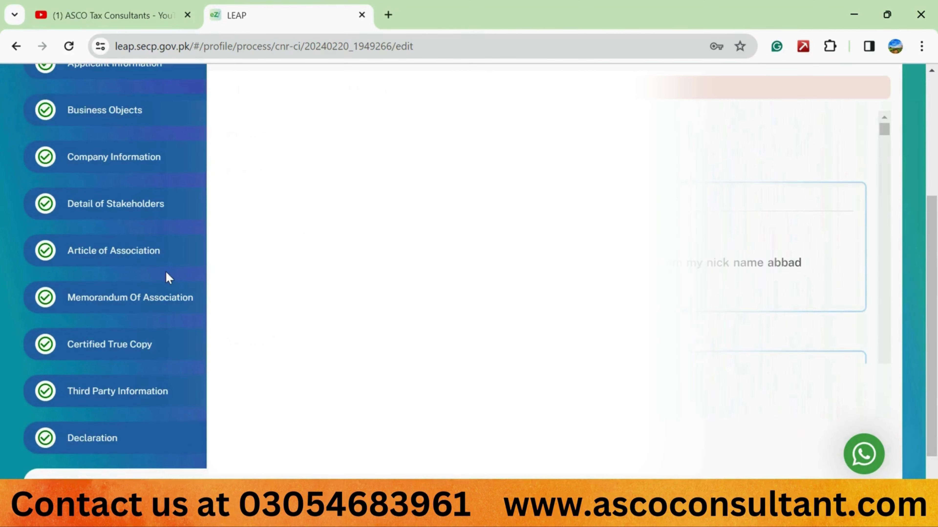
pyautogui.scroll(3, 168, 278)
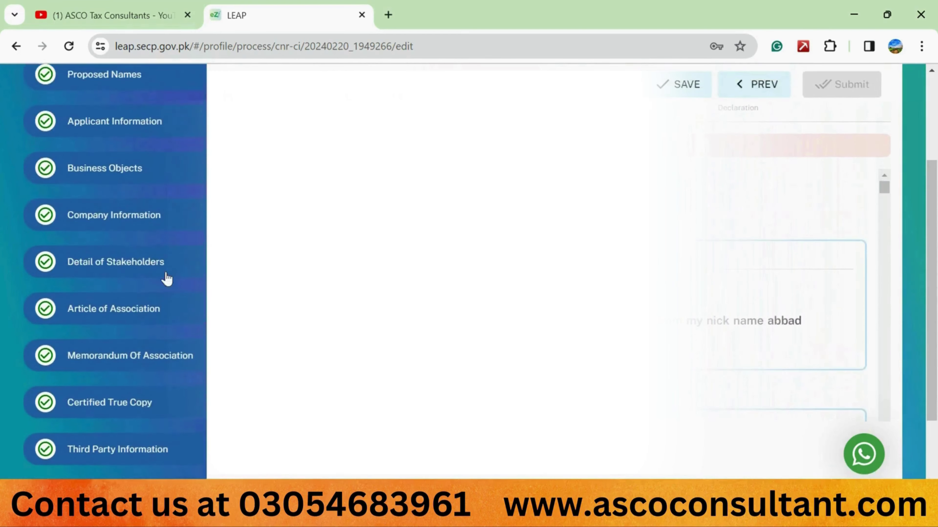
pyautogui.scroll(3, 109, 248)
pyautogui.scroll(-5, 109, 247)
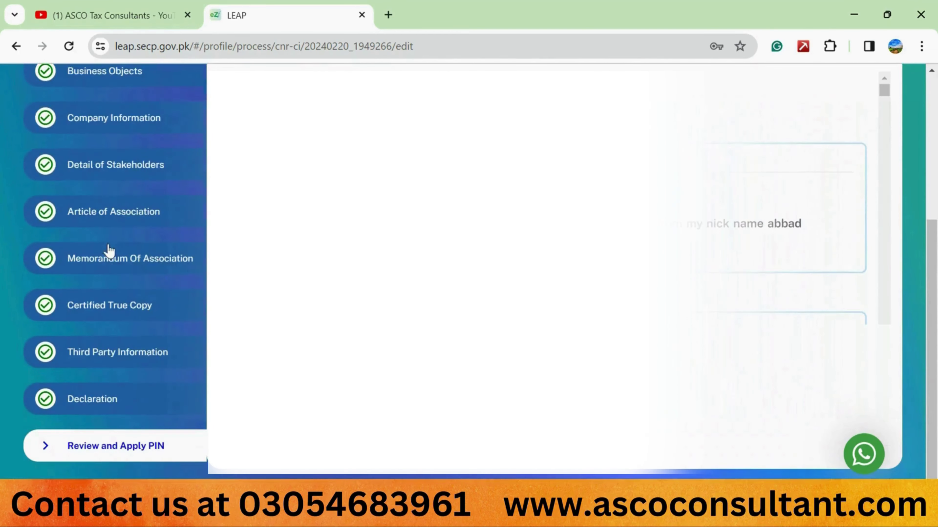
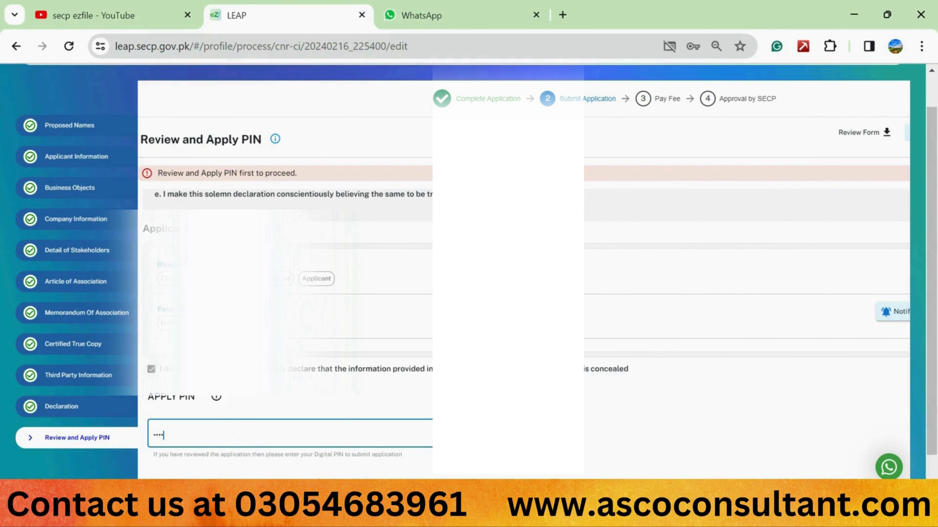
# Finish entering the four-digit digital PIN on the Review and Apply PIN page
pyautogui.press('Tab')
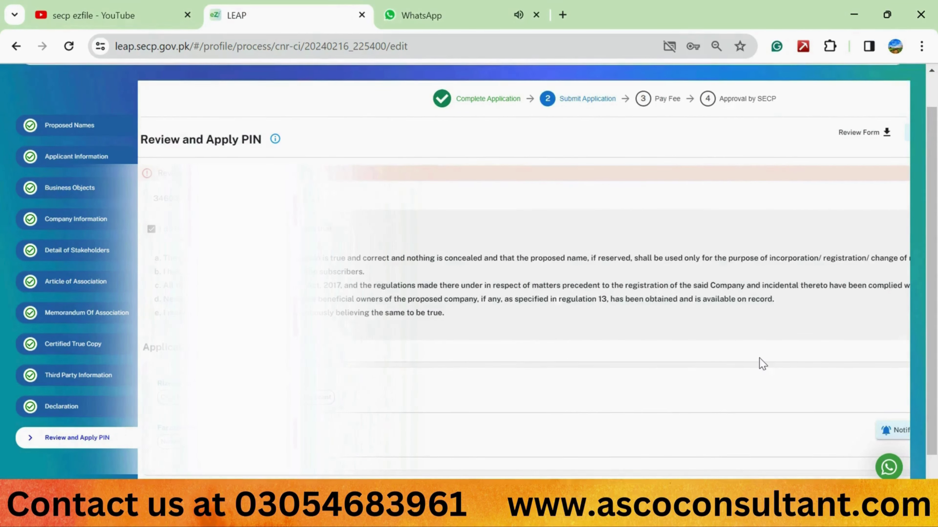
# Switch to the Edge window and return to the LEAP dashboard overview
pyautogui.scroll(-1, 760, 365)
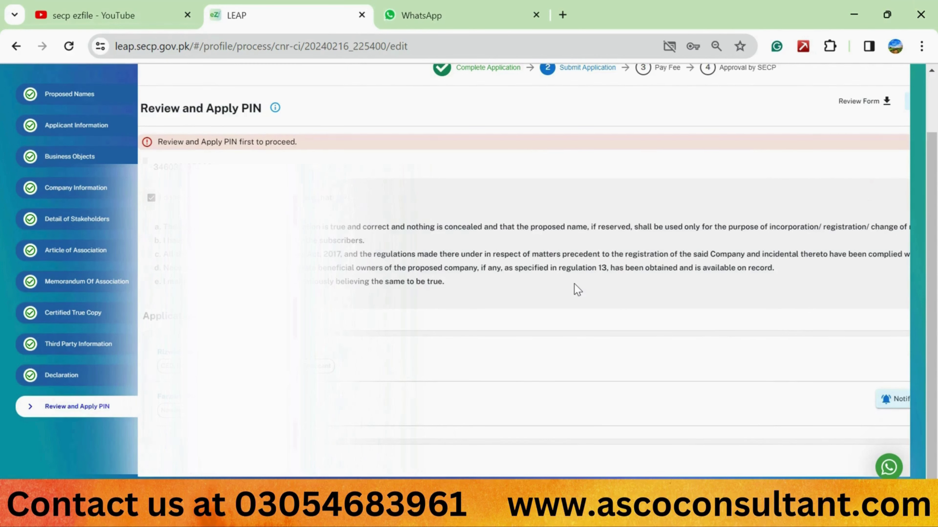
pyautogui.click(439, 392)
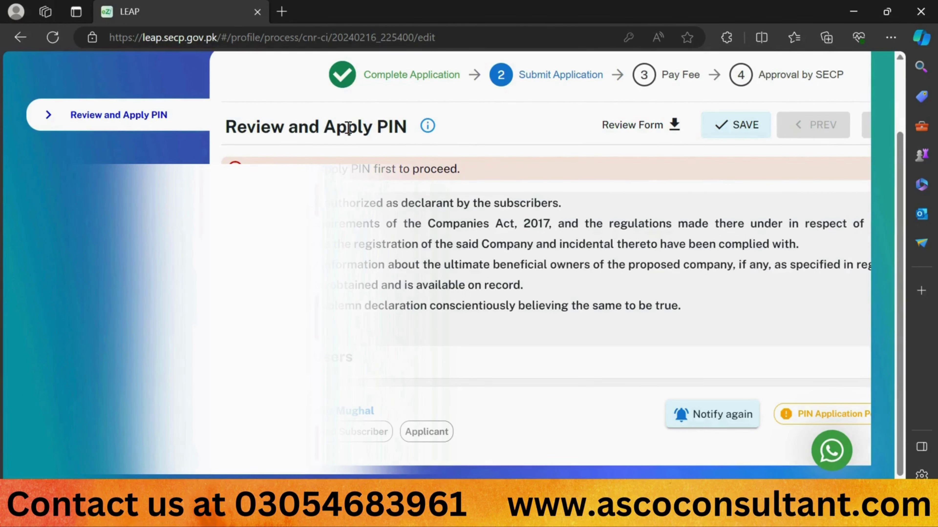
pyautogui.click(20, 38)
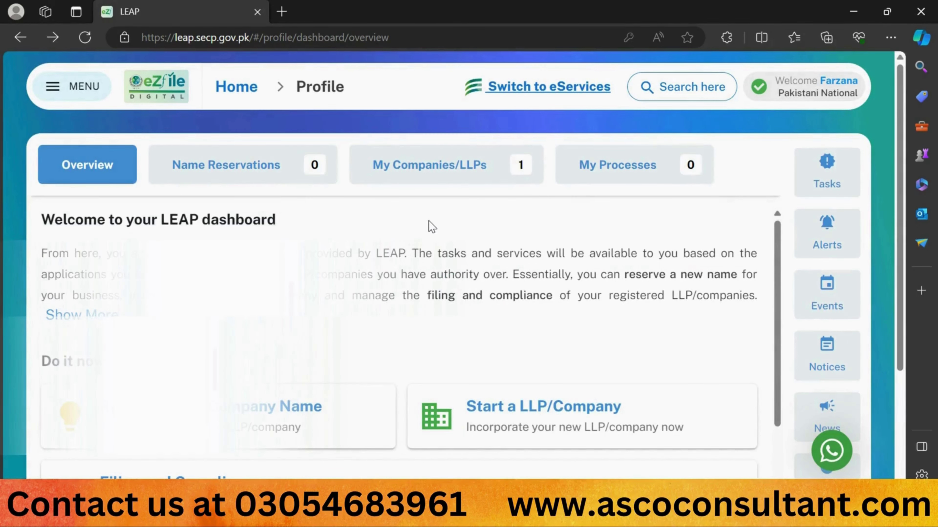
# Reopen the Draft application with its edit pencil under My Pending Processes
pyautogui.scroll(-10, 528, 330)
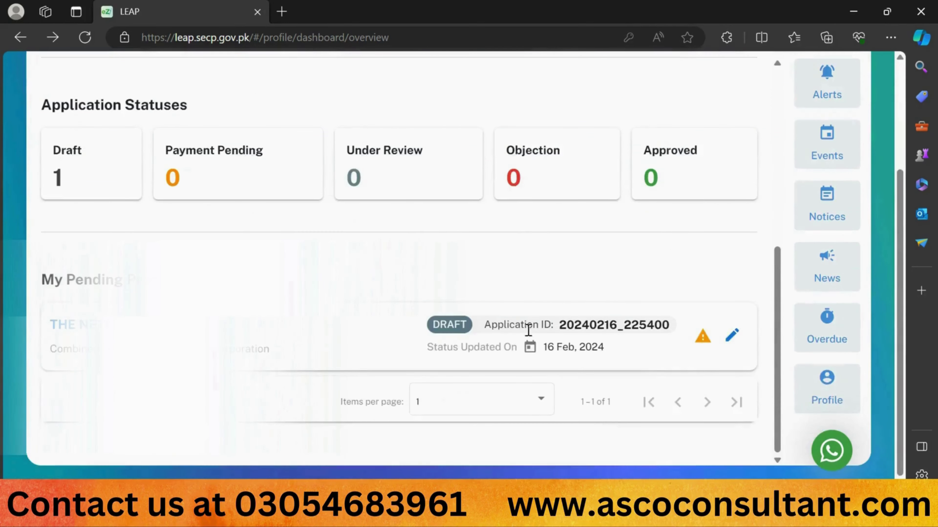
pyautogui.click(731, 336)
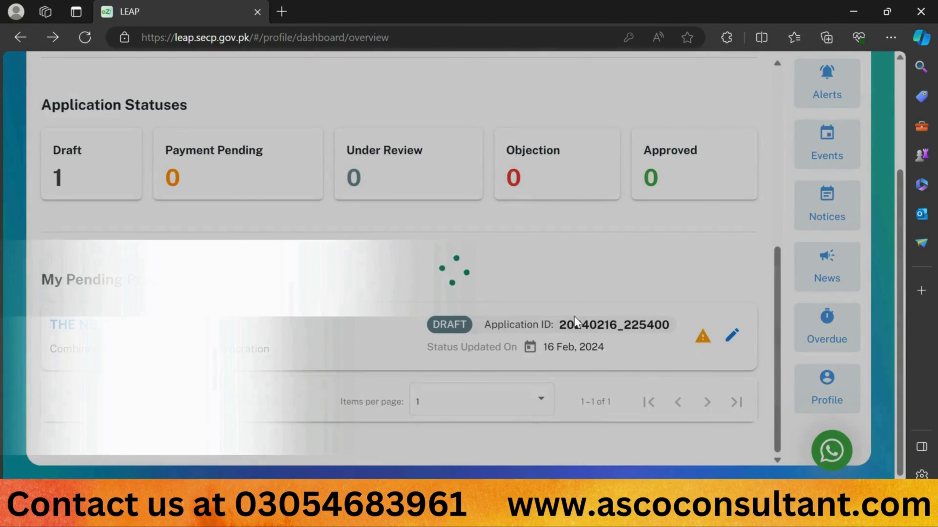
pyautogui.scroll(-15, 539, 321)
pyautogui.scroll(-12, 775, 295)
pyautogui.scroll(-3, 798, 329)
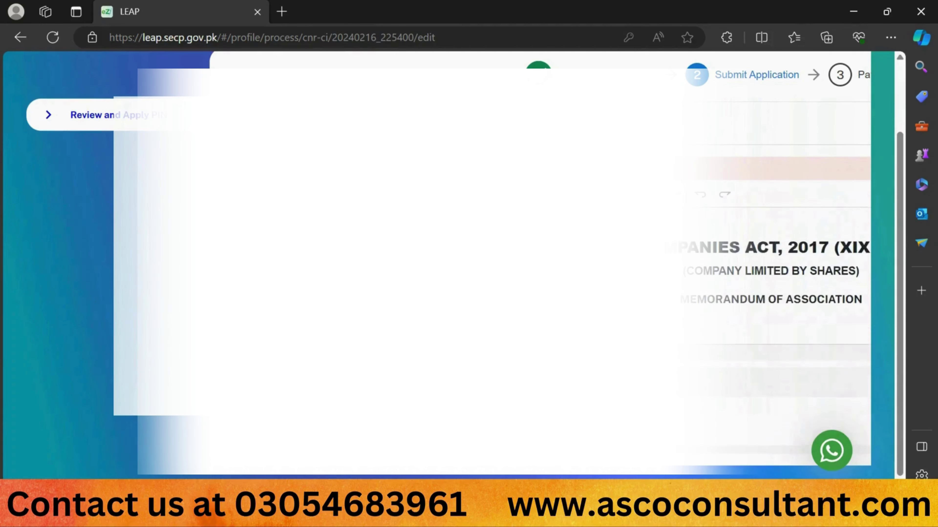
pyautogui.click(891, 38)
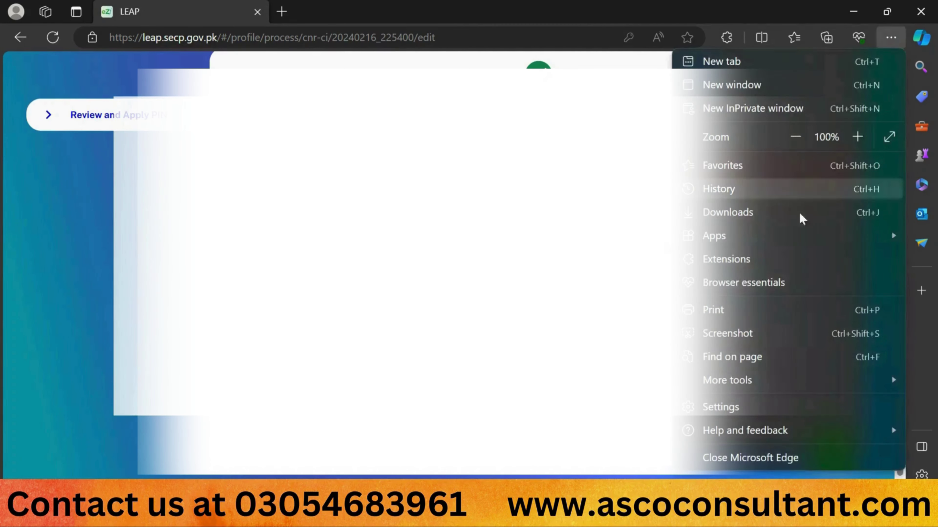
# Zoom the LEAP page out to 50% and go to the Apply PIN section
pyautogui.click(796, 137)
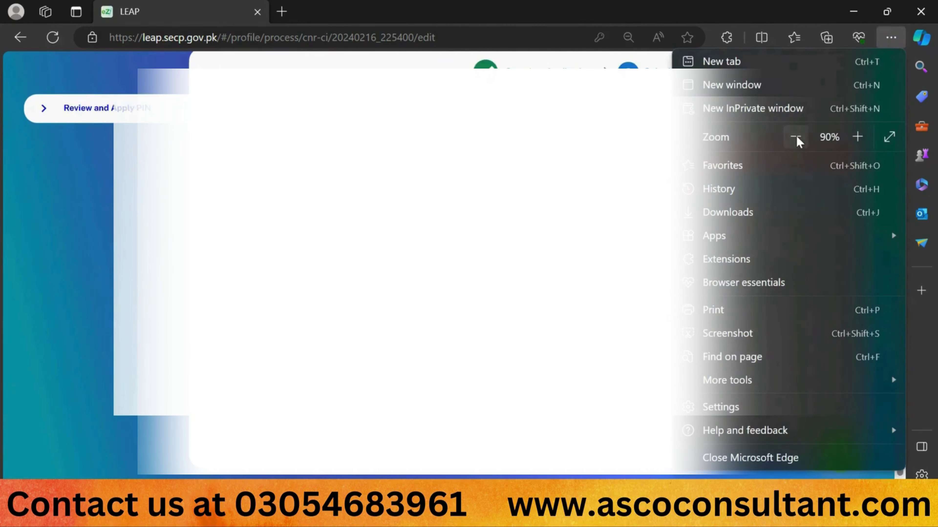
pyautogui.click(796, 138)
pyautogui.click(796, 138)
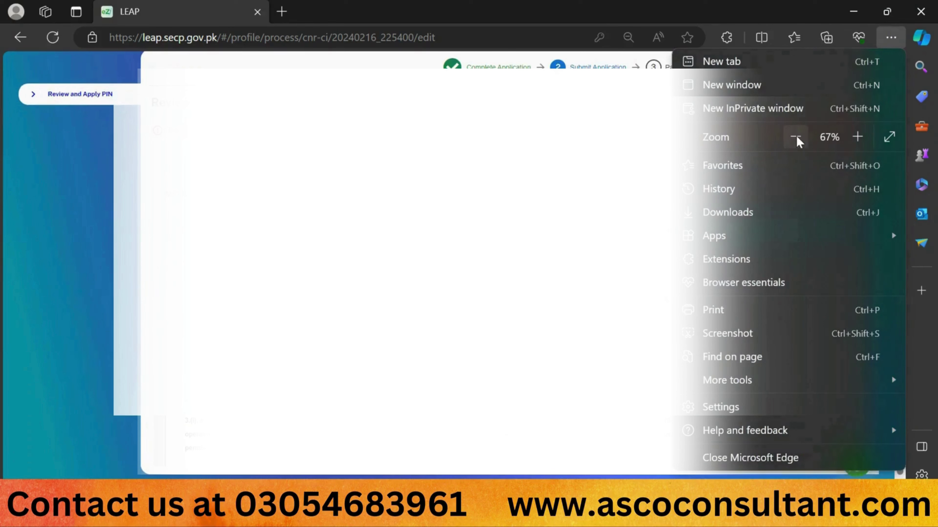
pyautogui.click(796, 138)
pyautogui.press('Escape')
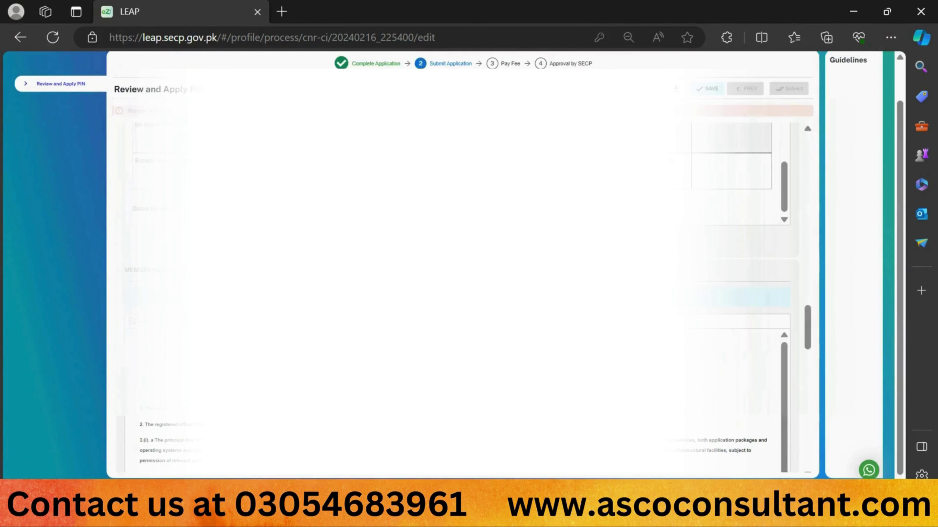
pyautogui.scroll(-10, 457, 298)
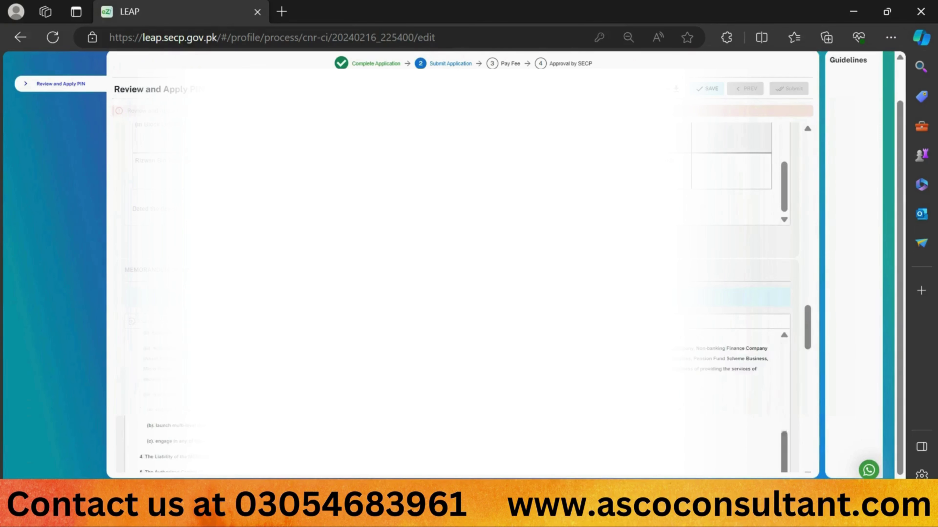
pyautogui.scroll(-10, 457, 296)
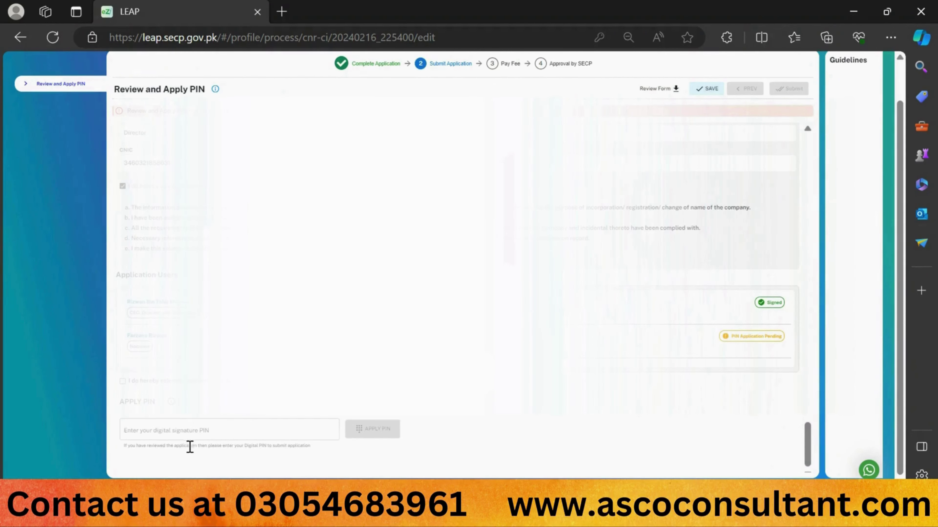
pyautogui.click(206, 429)
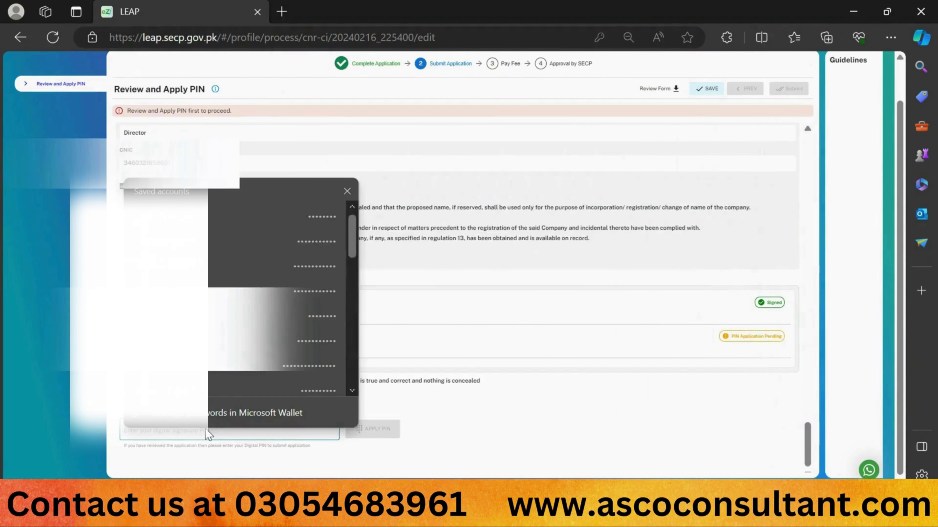
# Sign with the digital PIN and accepted declaration, decline the password prompt, then save
pyautogui.write('1')
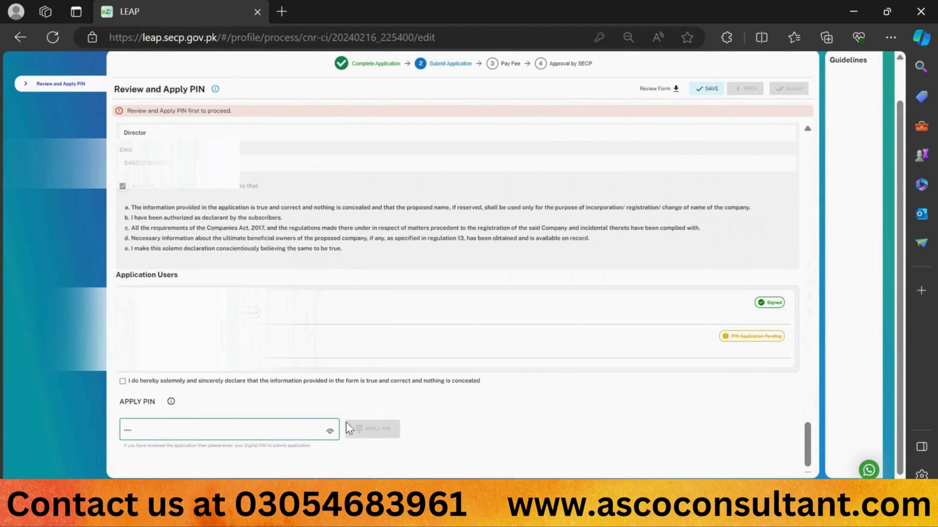
pyautogui.click(122, 382)
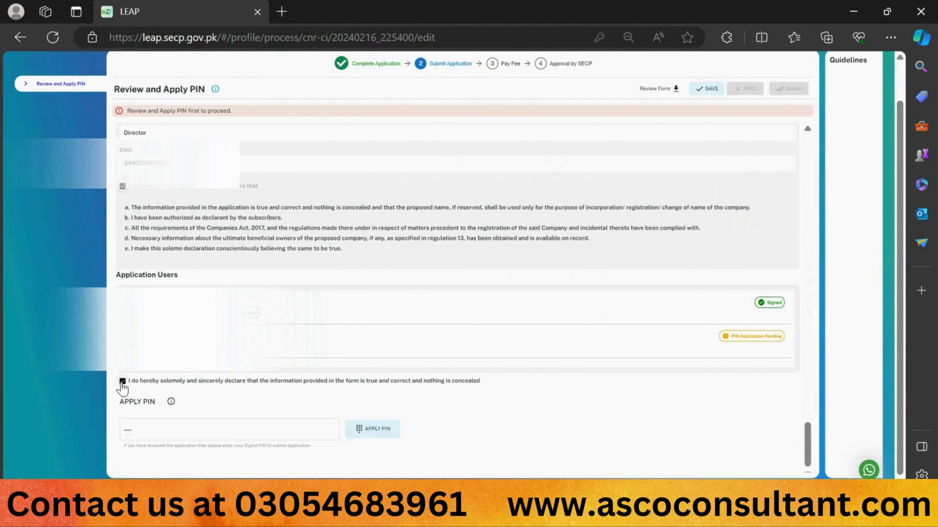
pyautogui.click(369, 433)
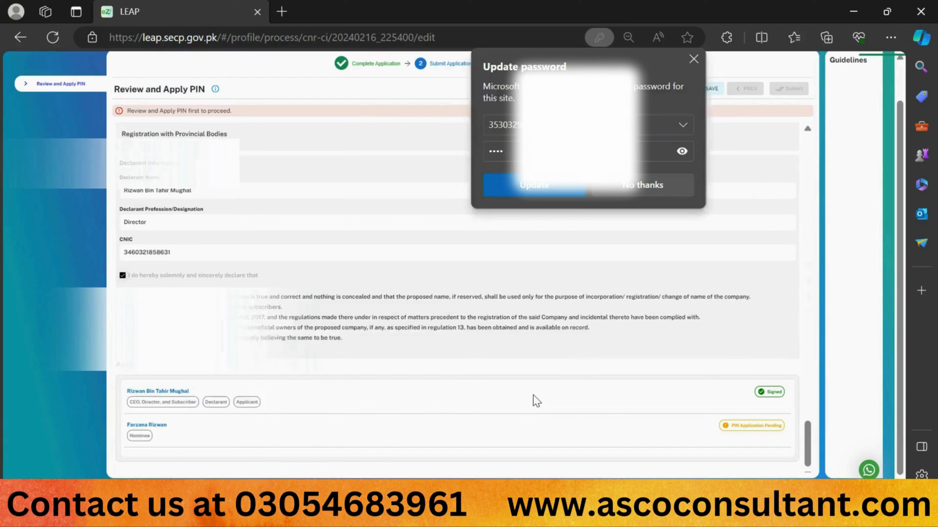
pyautogui.click(642, 185)
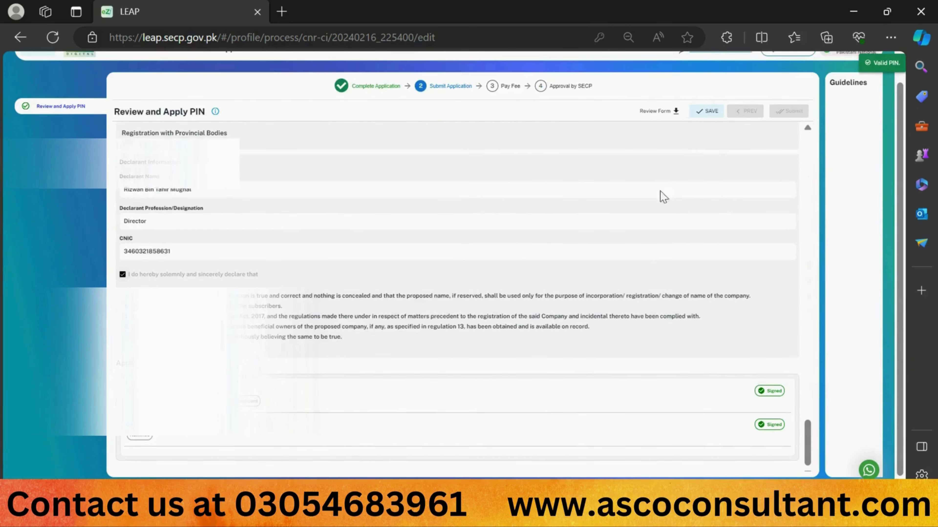
pyautogui.scroll(10, 557, 328)
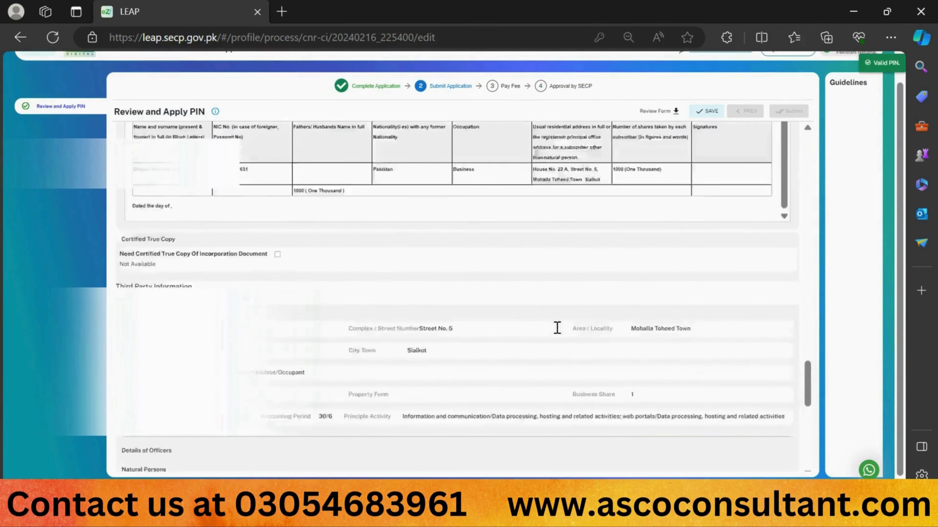
pyautogui.click(707, 111)
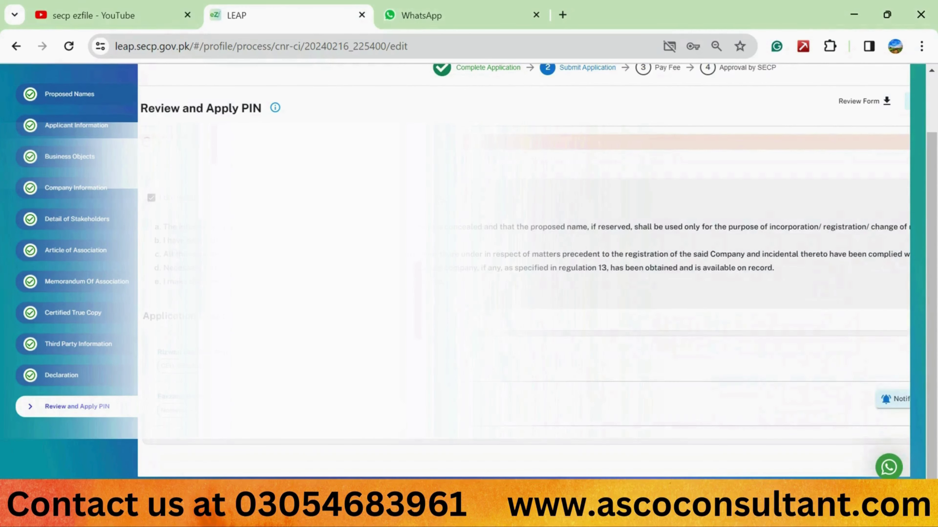
# Sign out of the LEAP account from the MENU drawer
pyautogui.click(922, 46)
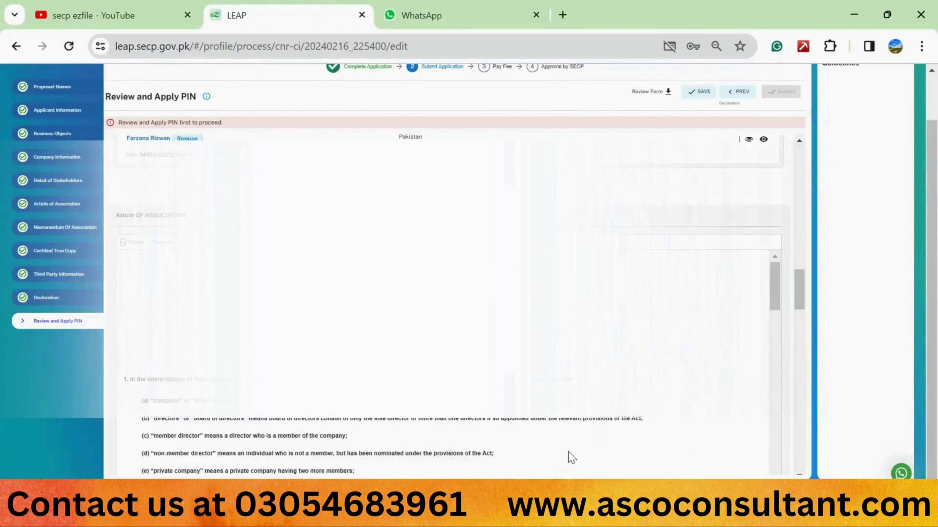
pyautogui.scroll(10, 443, 277)
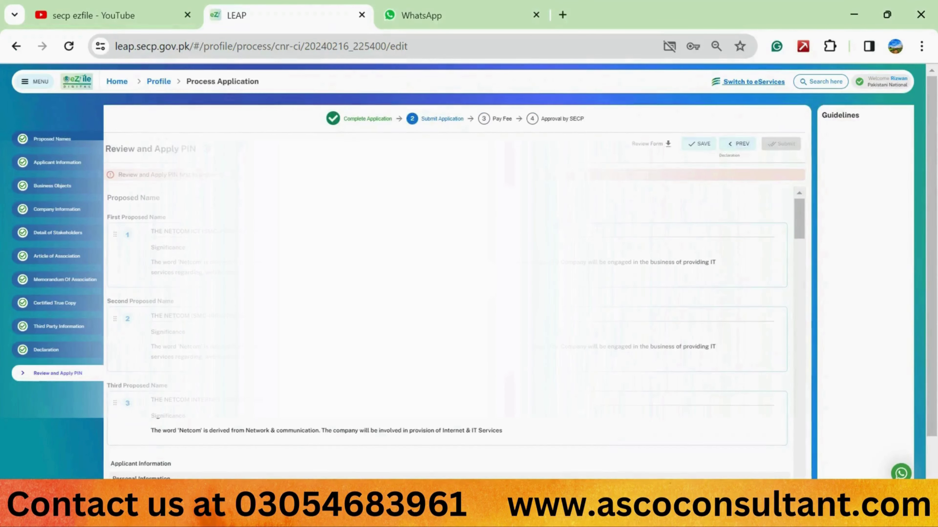
pyautogui.click(35, 82)
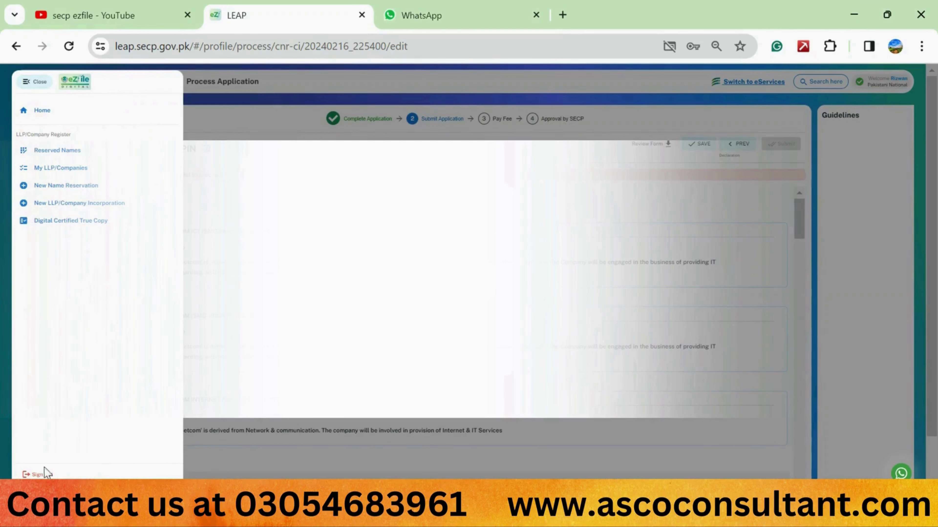
pyautogui.click(40, 475)
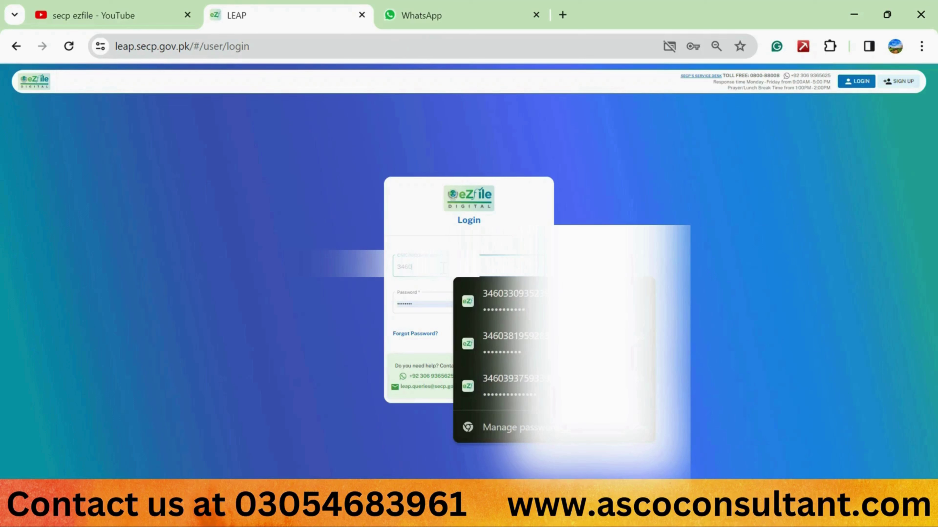
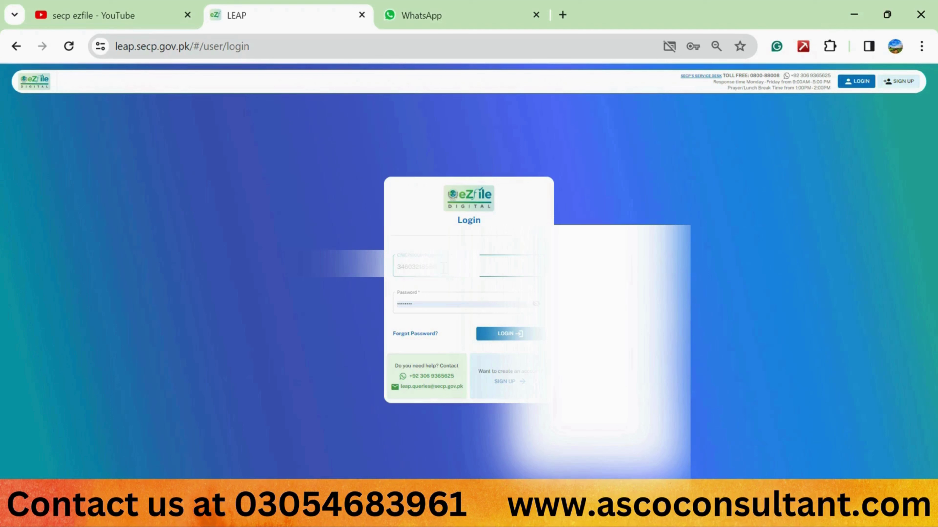
# Log back in with the CNIC and a retyped account password
pyautogui.press('Tab')
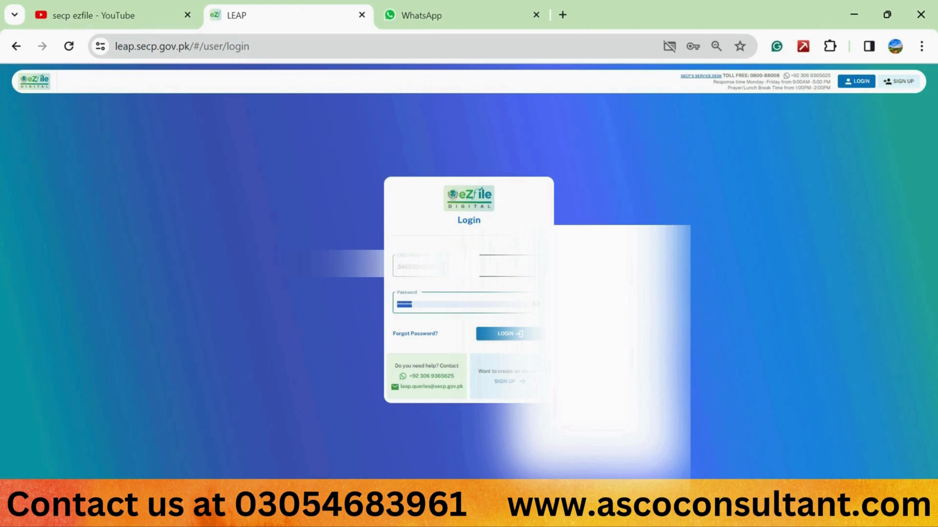
pyautogui.press('BackSpace')
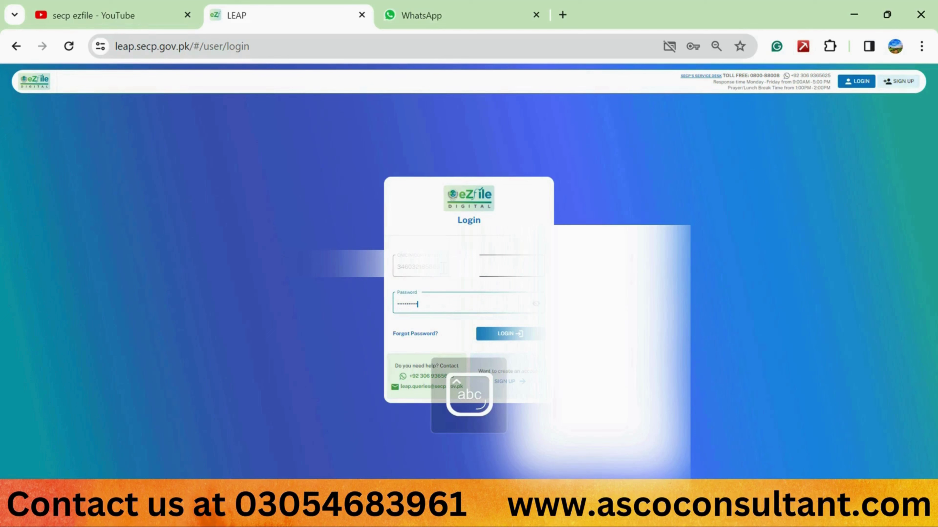
pyautogui.press('Tab')
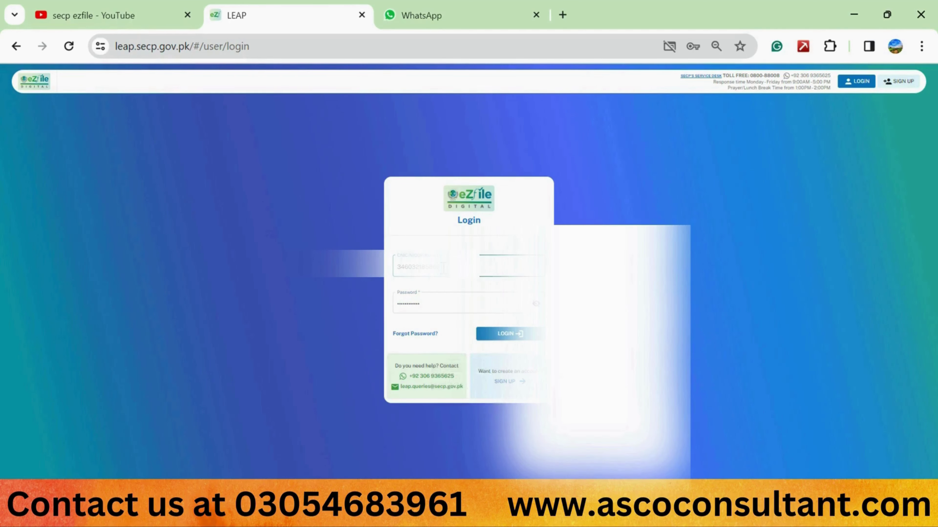
pyautogui.hotkey('ctrl', 'a')
pyautogui.click(496, 335)
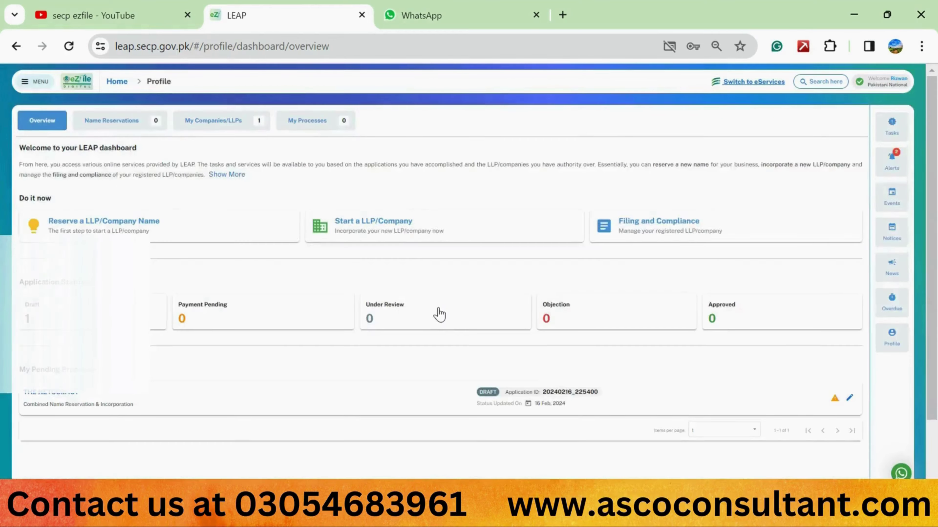
# Open the draft application and submit it from Review and Apply PIN
pyautogui.scroll(-2, 440, 315)
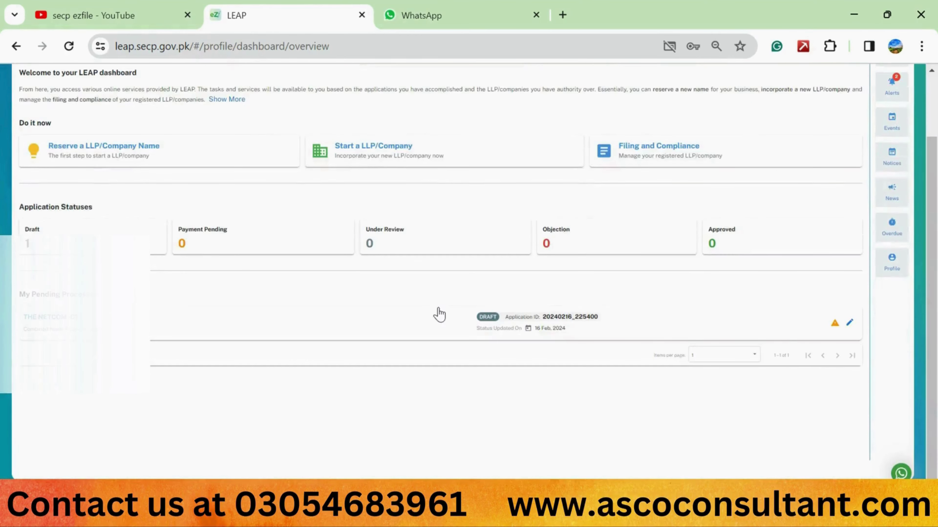
pyautogui.click(849, 322)
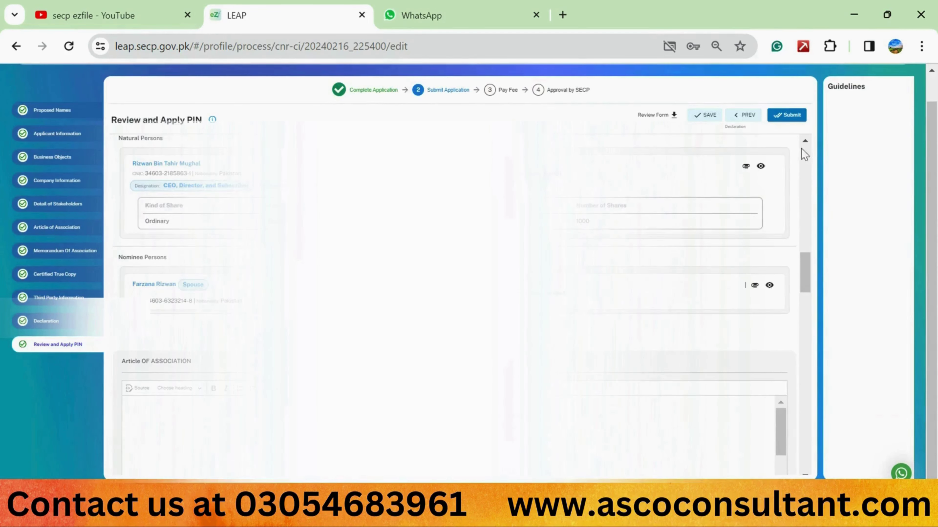
pyautogui.click(786, 117)
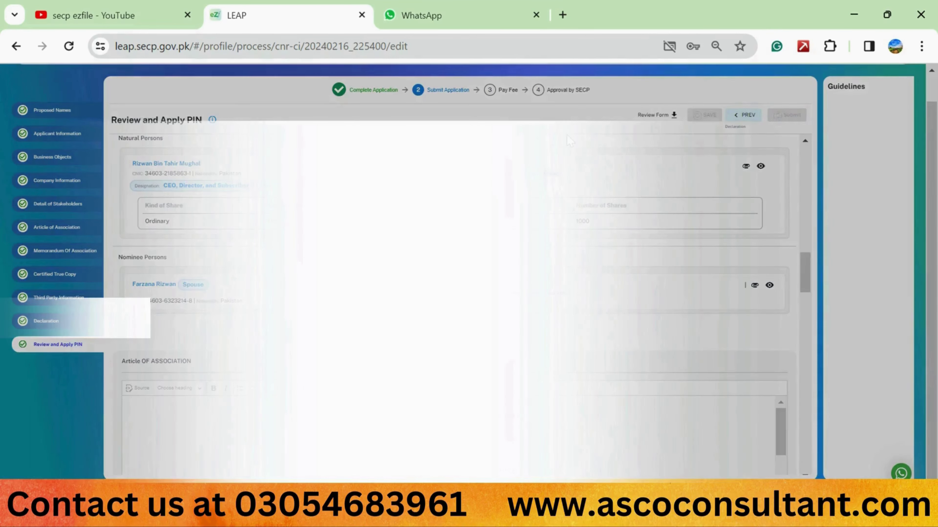
# Zoom the page to 50% to view the Congratulations confirmation with the Rs.3400 fee
pyautogui.click(921, 47)
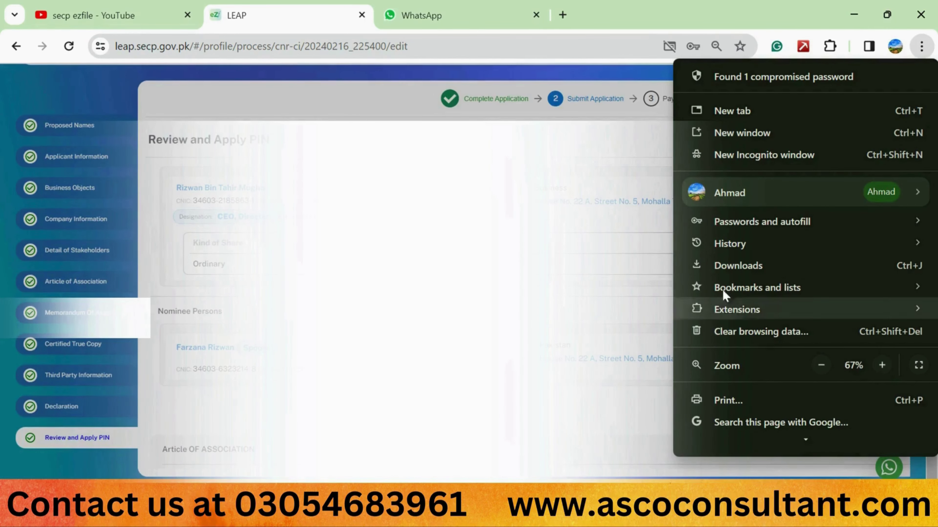
pyautogui.press('Escape')
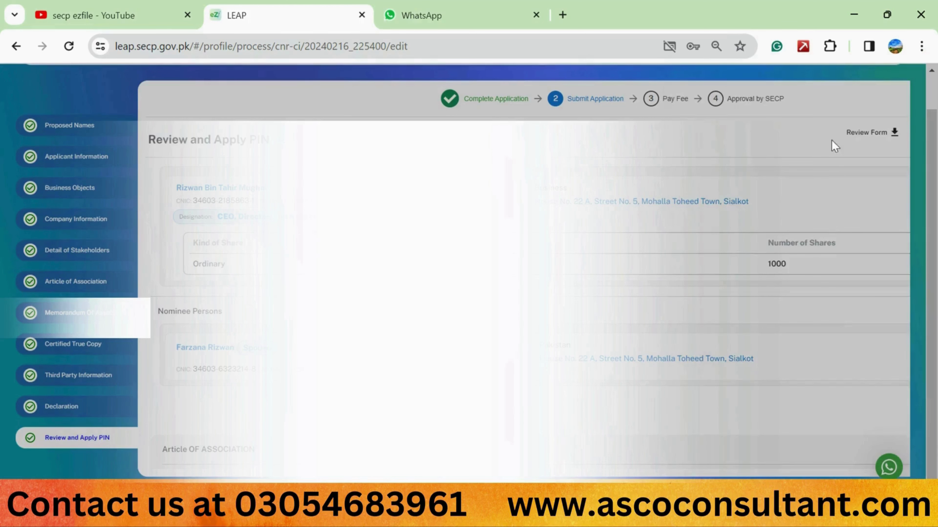
pyautogui.click(922, 46)
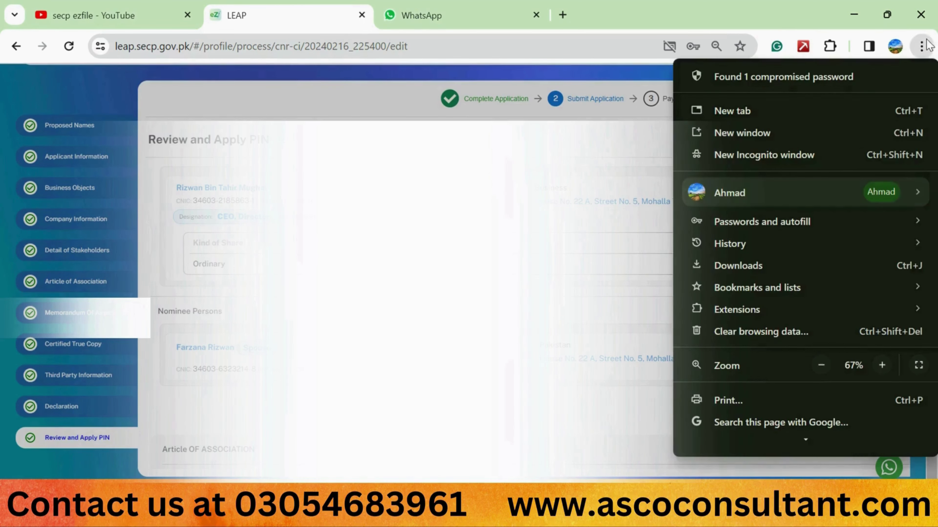
pyautogui.click(820, 366)
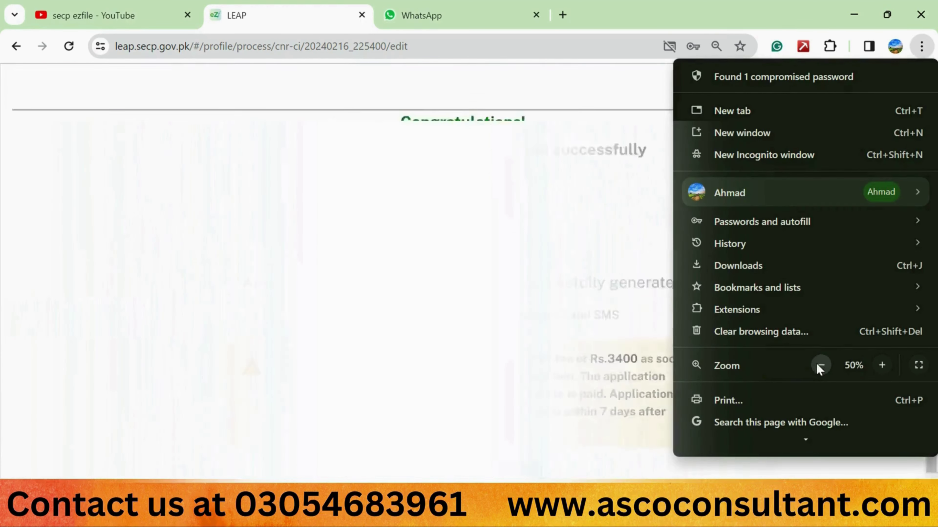
pyautogui.click(559, 190)
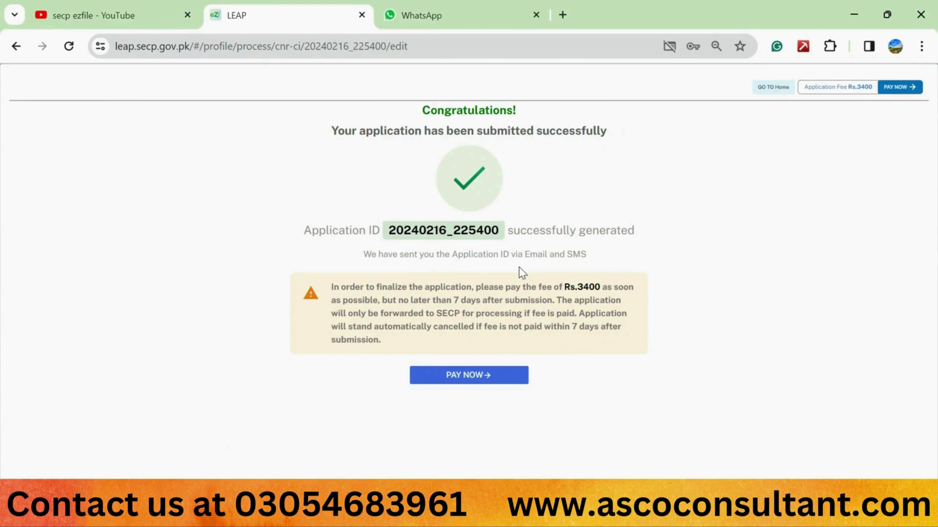
# Pay the Rs 3941 fee by Credit/Debit Card and proceed to the payment gateway
pyautogui.click(459, 376)
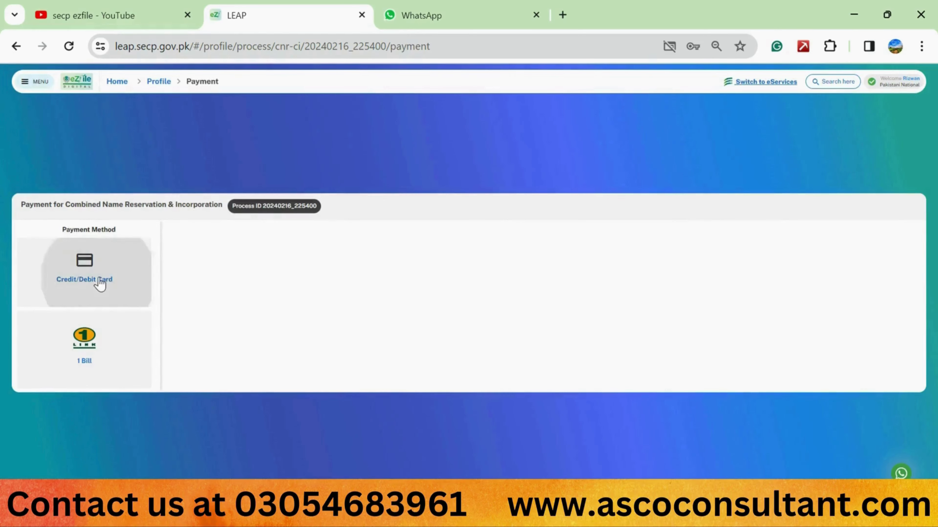
pyautogui.click(98, 281)
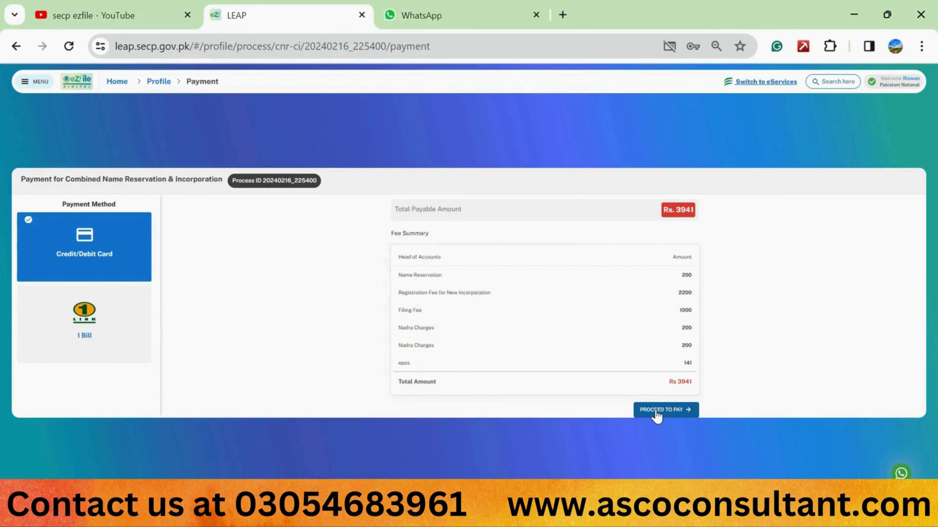
pyautogui.click(656, 411)
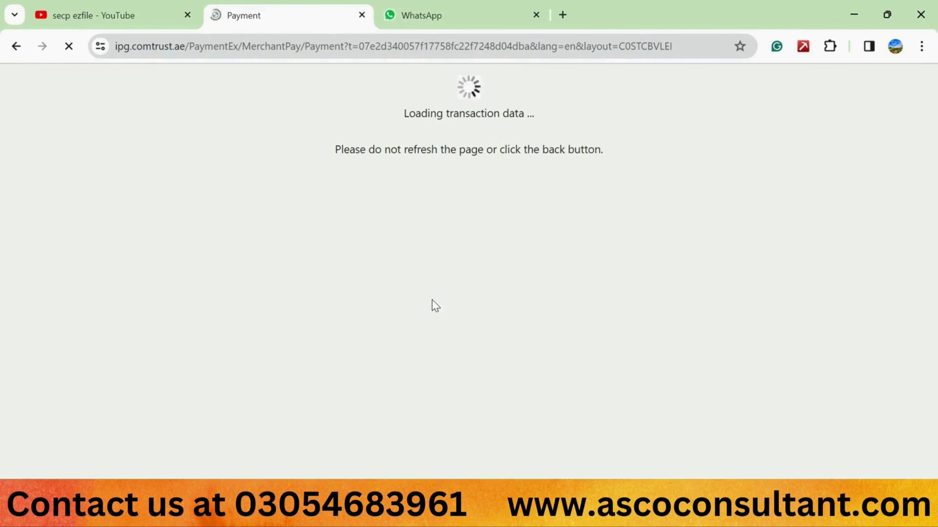
# Enter the card number and set the expiry month to October
pyautogui.scroll(-5, 471, 305)
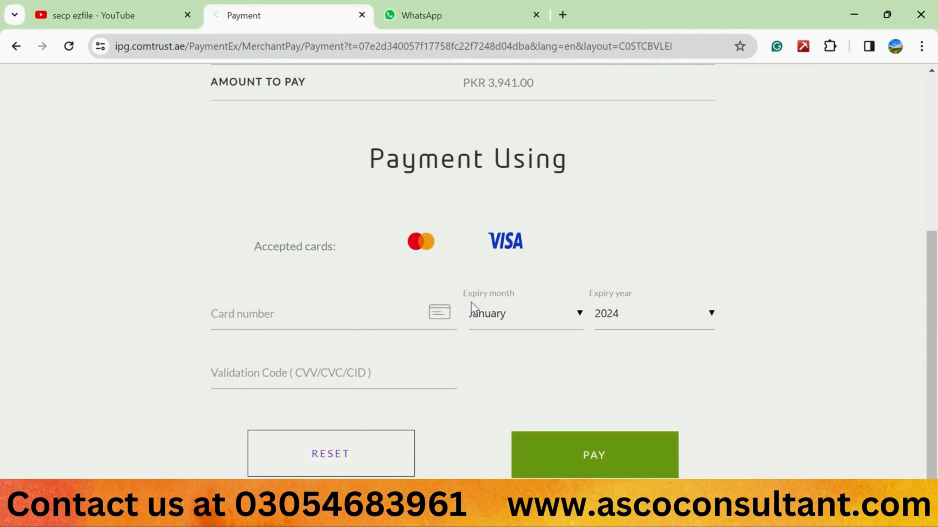
pyautogui.click(326, 316)
pyautogui.write('4')
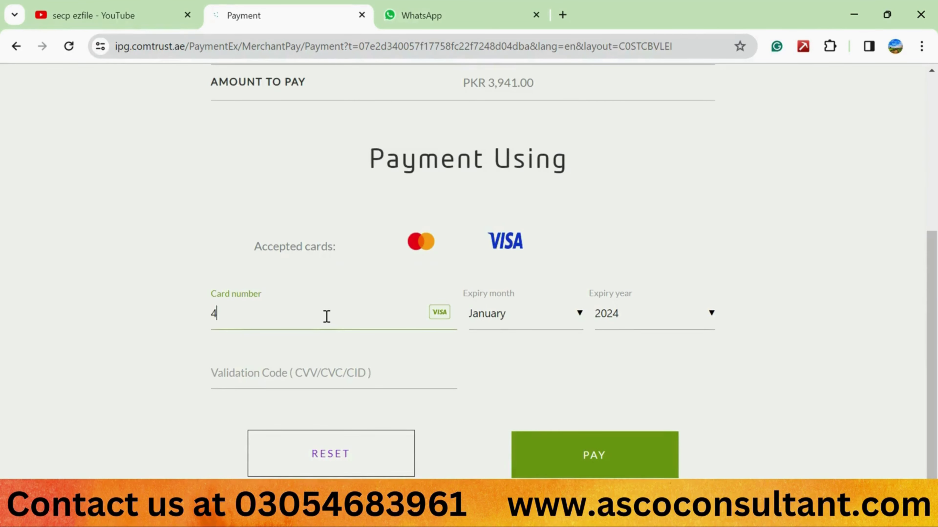
pyautogui.write('641')
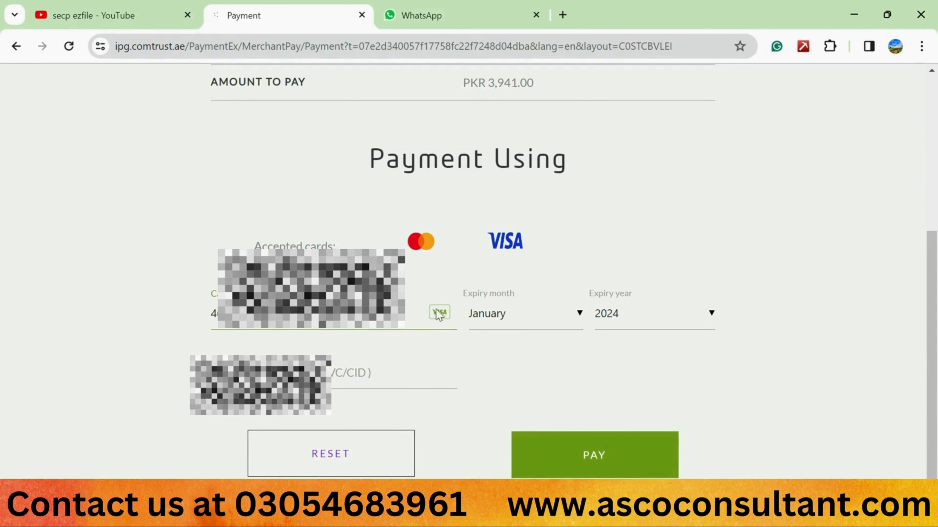
pyautogui.click(491, 320)
pyautogui.click(491, 321)
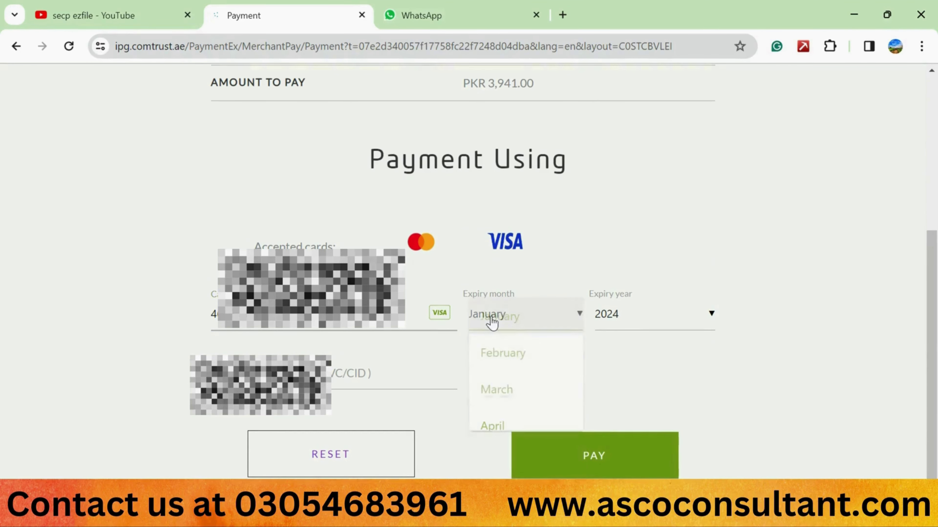
pyautogui.scroll(-3, 520, 412)
pyautogui.scroll(-3, 520, 412)
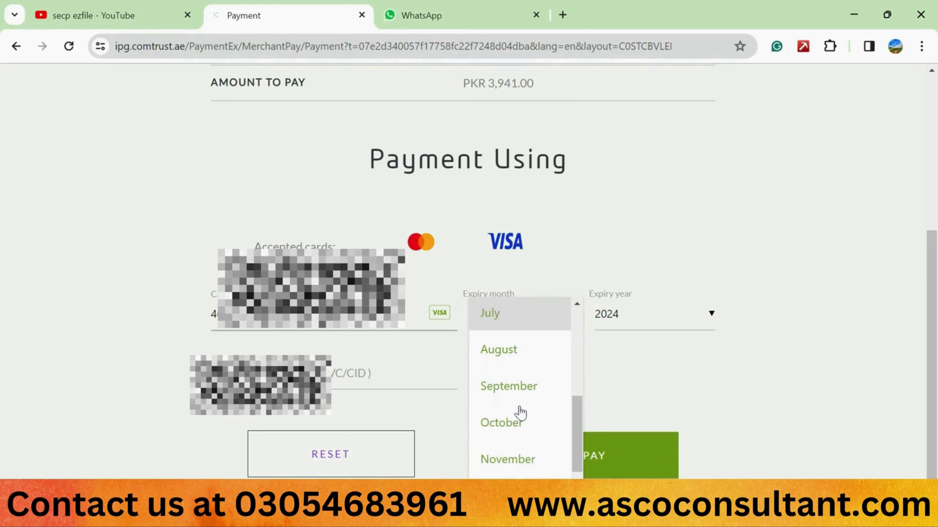
pyautogui.click(504, 424)
# Enter the CVV and pay PKR 3,941, declining to save the card in Chrome
pyautogui.click(387, 377)
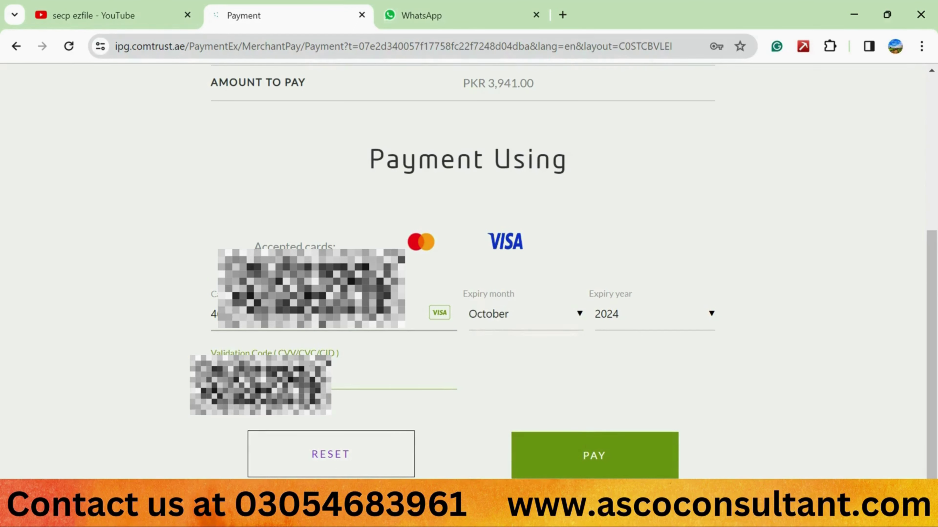
pyautogui.click(571, 453)
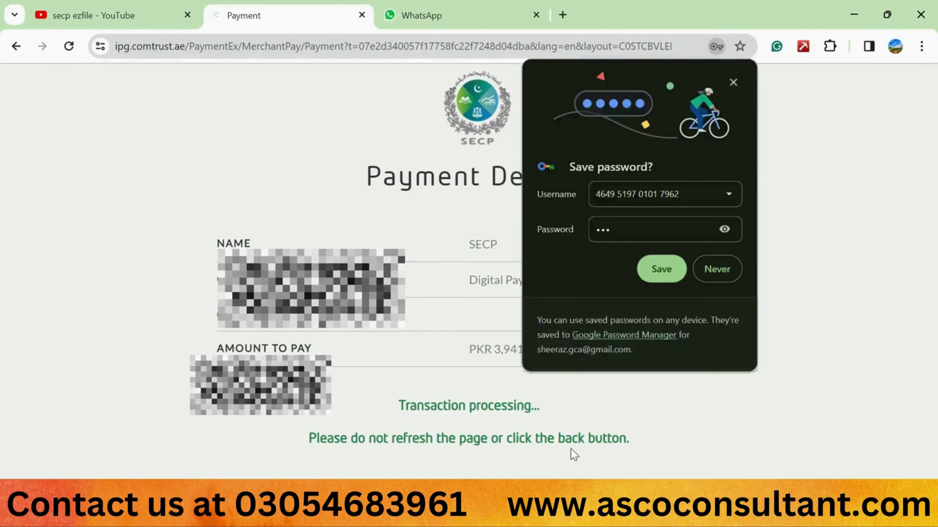
pyautogui.click(717, 269)
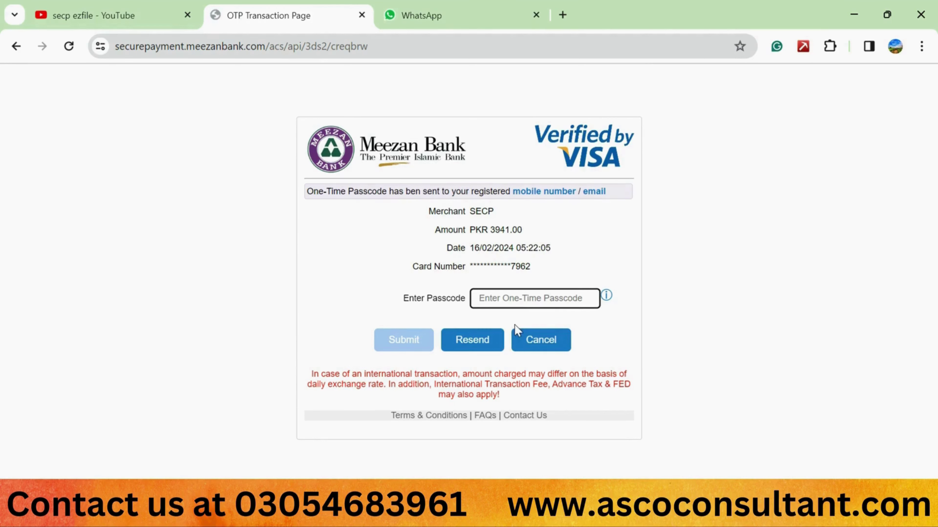
# Confirm the PKR 3,941 card payment with the one-time passcode, declining to save it in Chrome
pyautogui.write('••••')
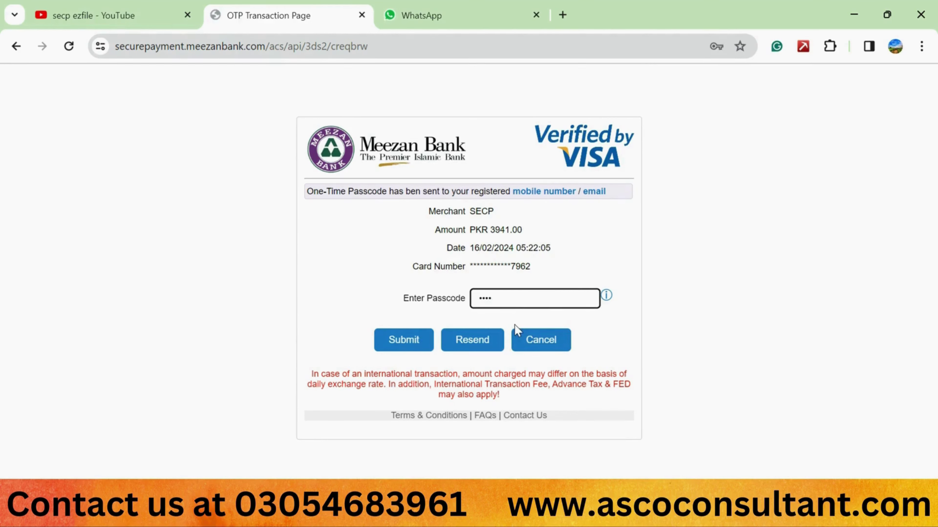
pyautogui.click(412, 341)
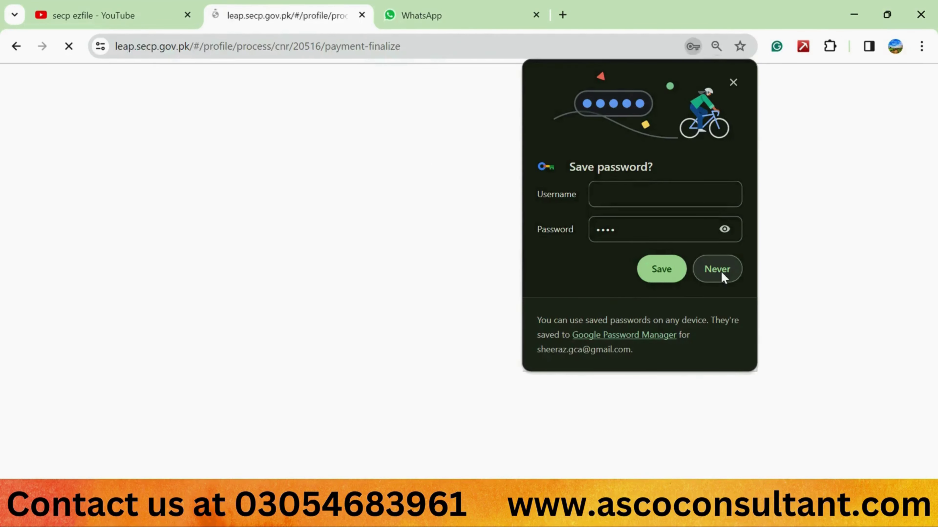
pyautogui.click(721, 270)
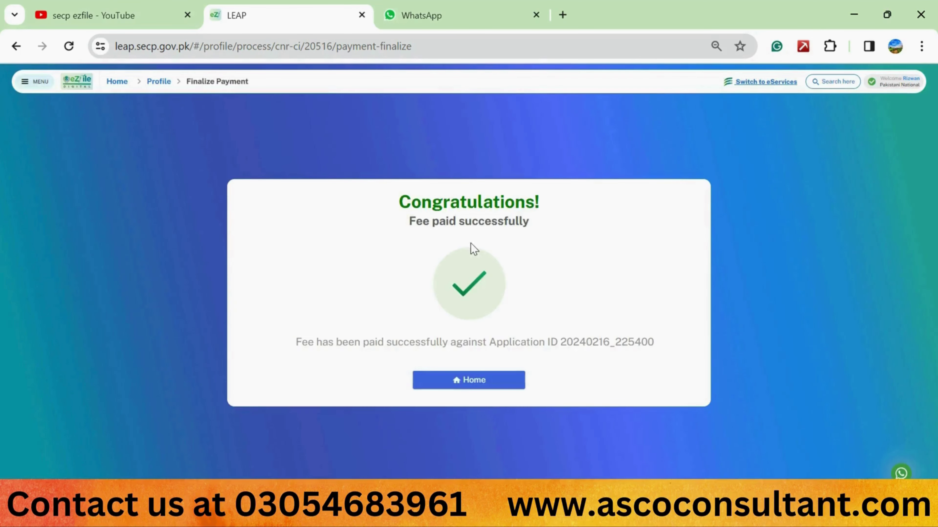
# Return to the LEAP dashboard and view, then close, the Under Review process list
pyautogui.click(455, 388)
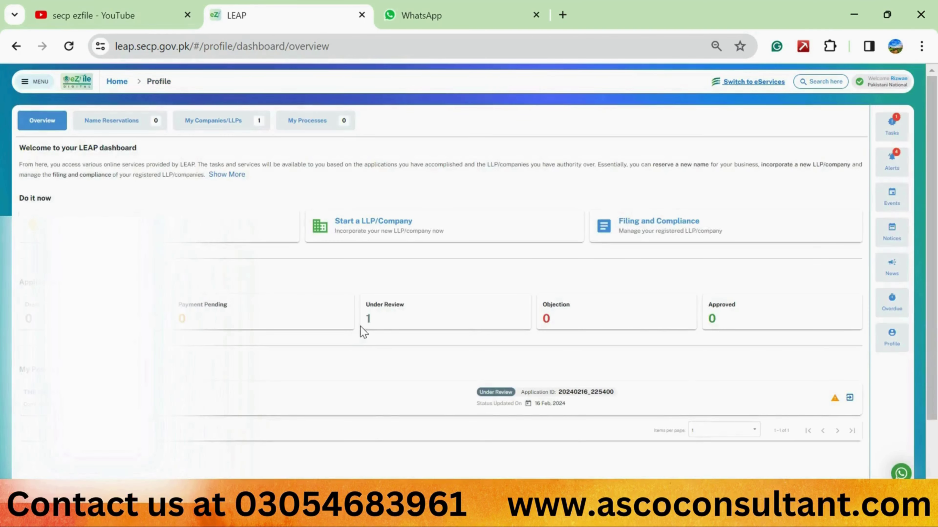
pyautogui.click(379, 325)
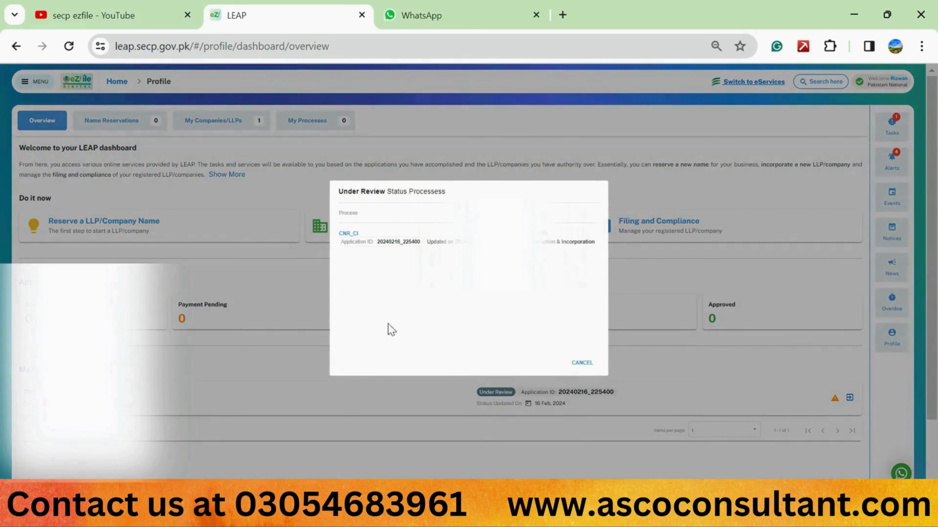
pyautogui.click(579, 363)
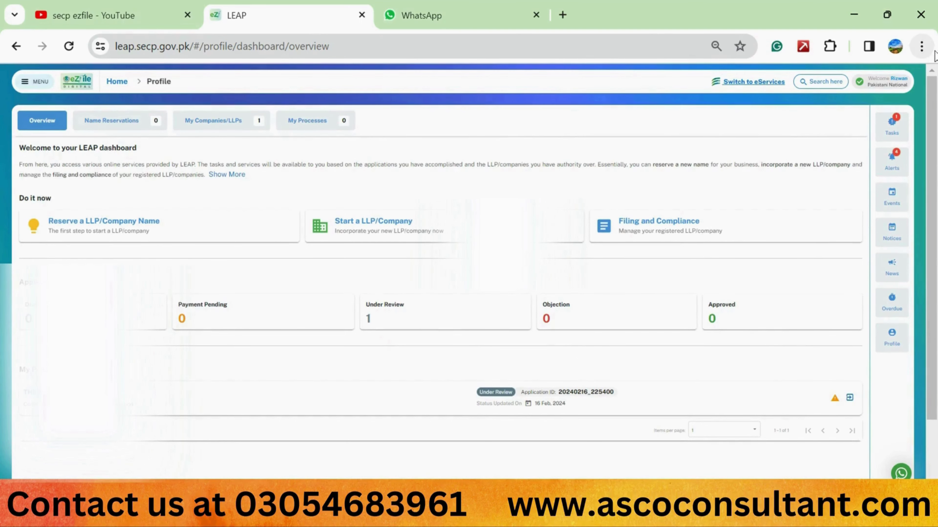
# Zoom the page to 67% and review the Under Review process list again
pyautogui.click(921, 47)
pyautogui.click(882, 365)
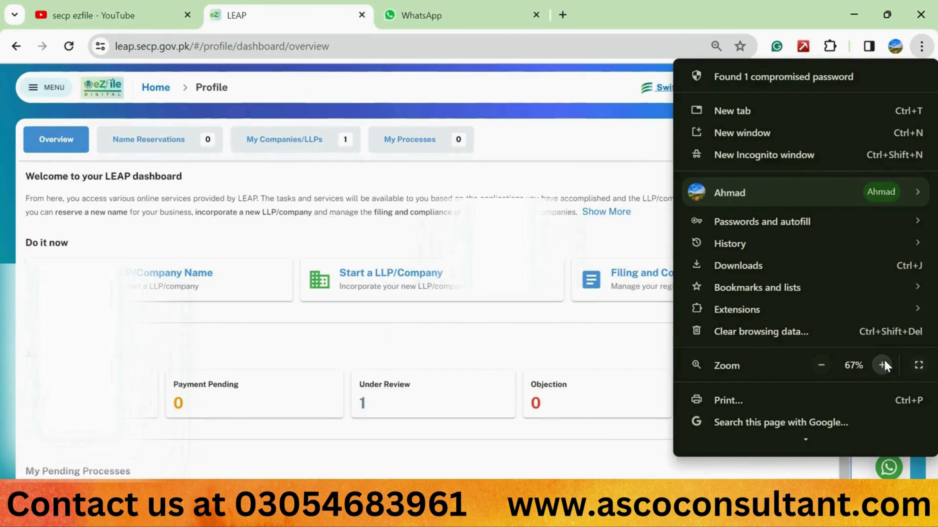
pyautogui.click(513, 382)
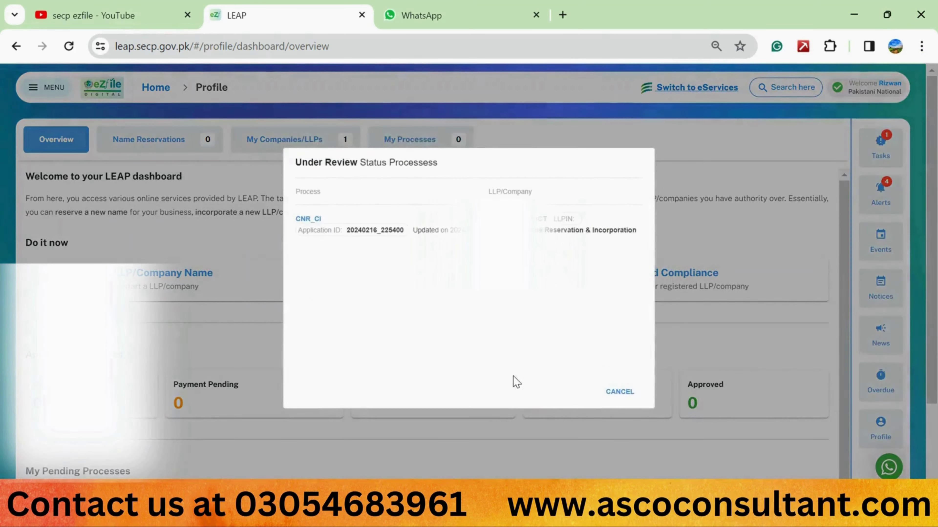
pyautogui.click(619, 394)
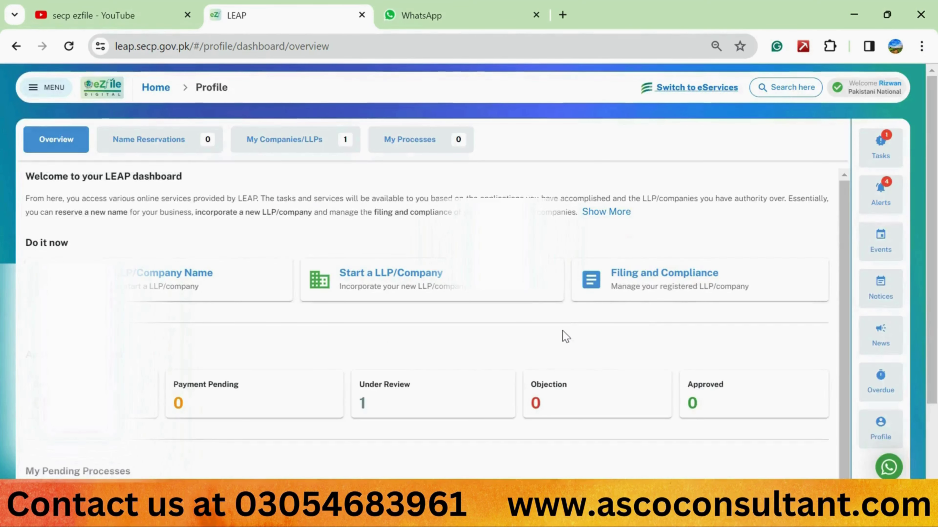